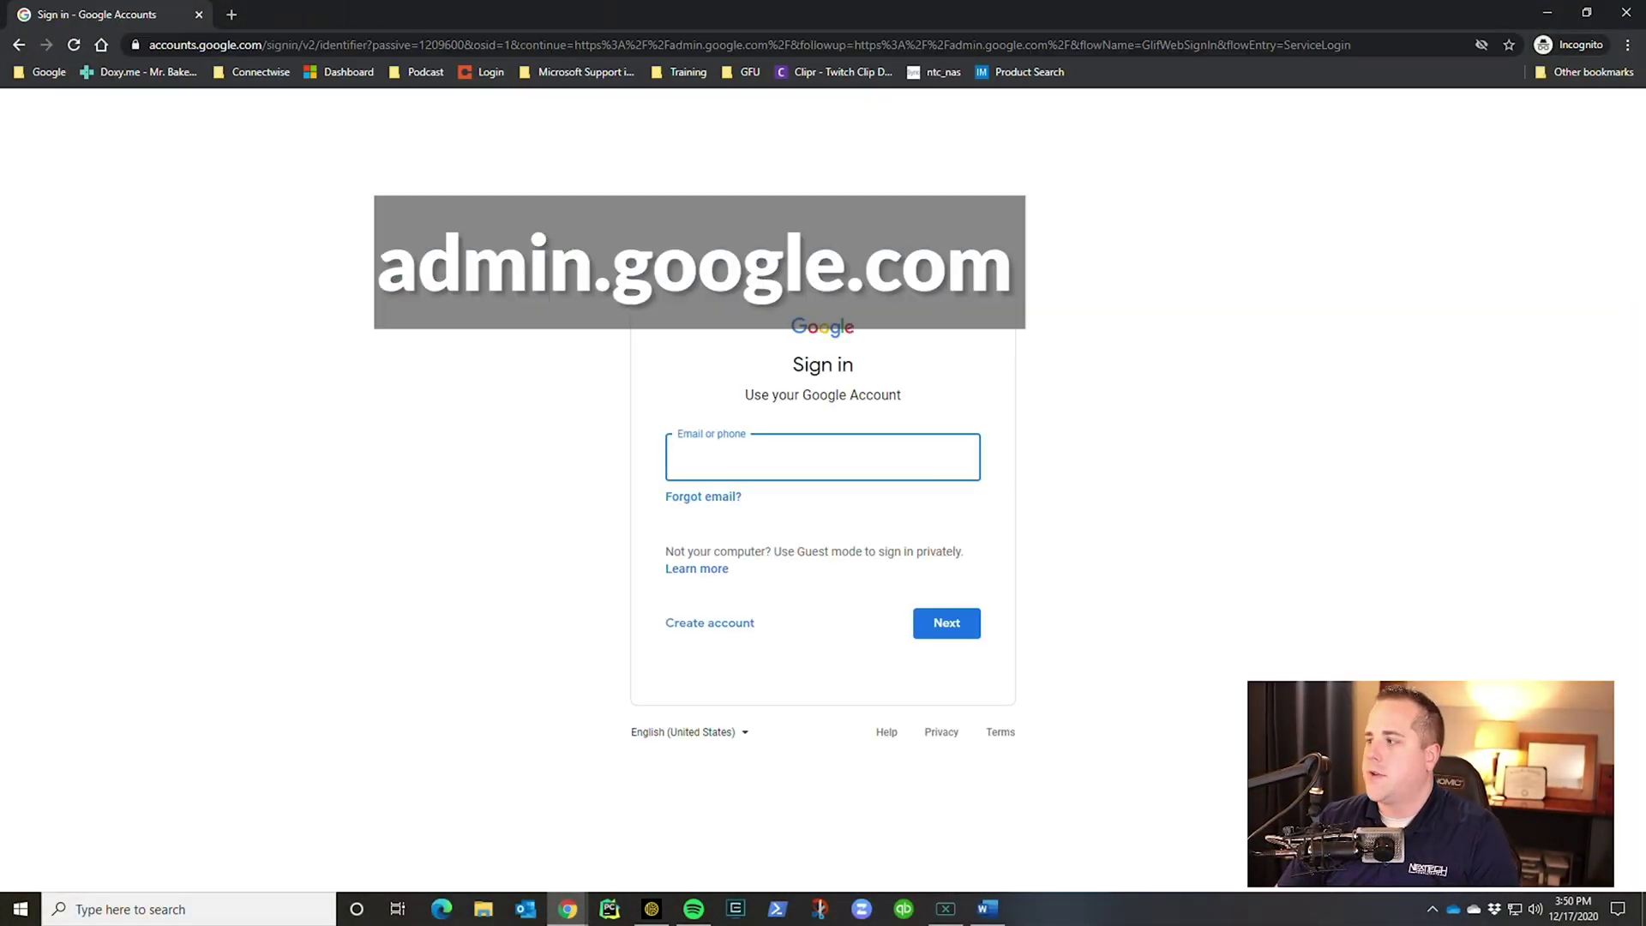
Paste the admin account email into the sign-in page and continue
key("alt+Tab")
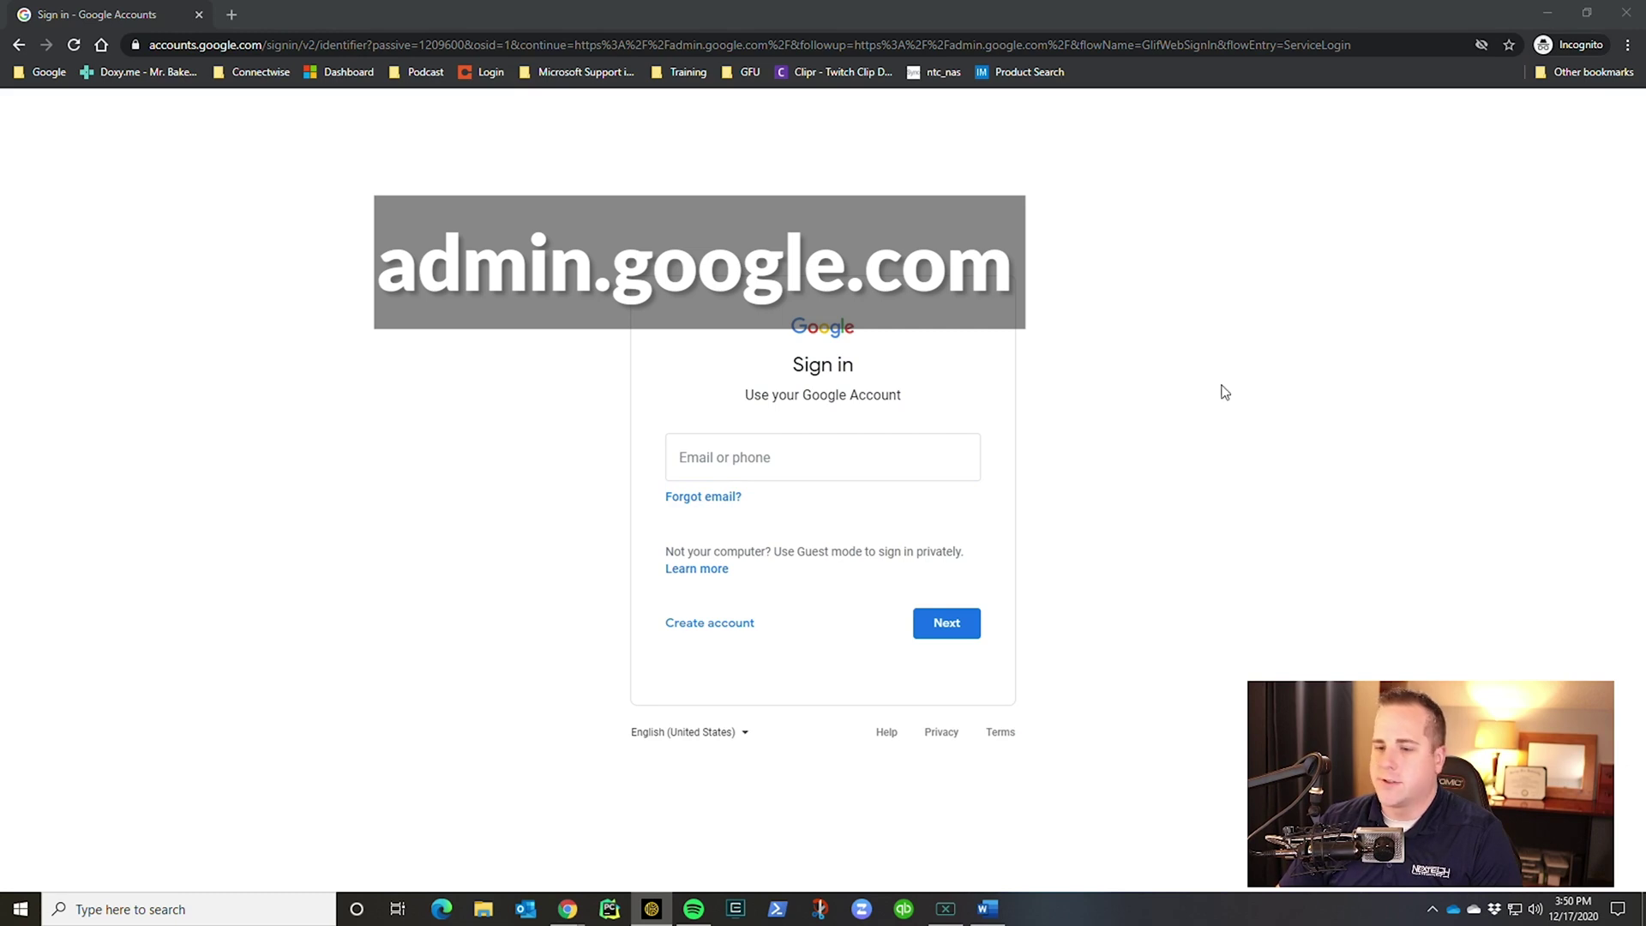
key("alt+Tab")
key("ctrl+v")
left_click(943, 626)
Enter the account password to finish signing in, then open the Users list
key("alt+Tab")
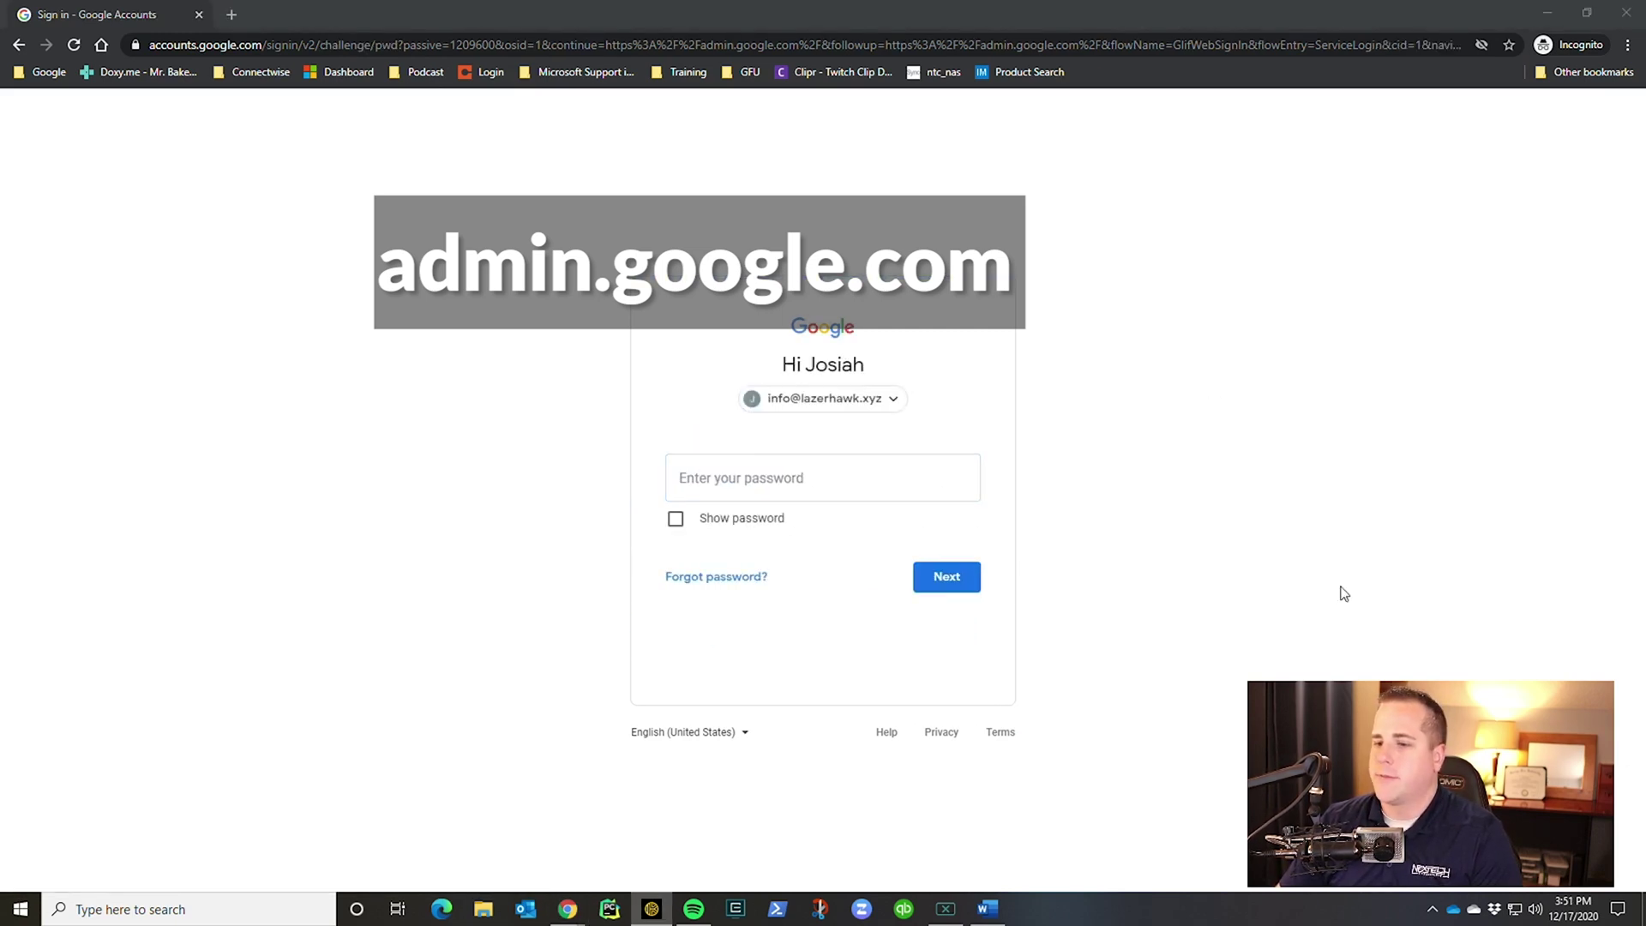
left_click(798, 474)
key("ctrl+v")
left_click(956, 577)
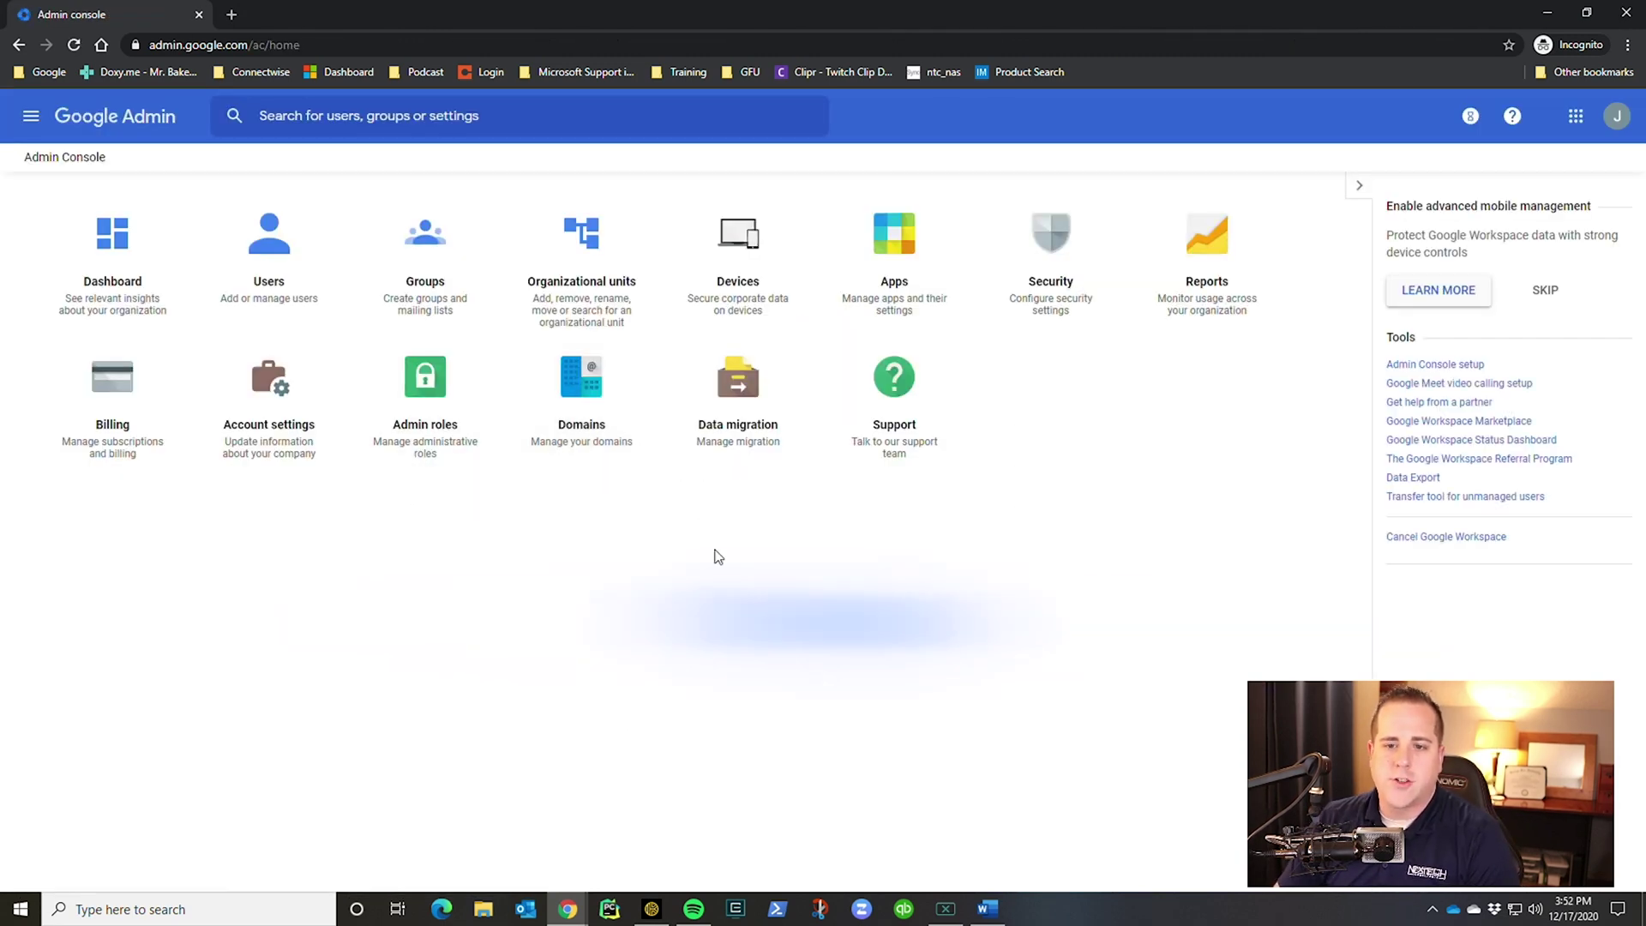
left_click(271, 251)
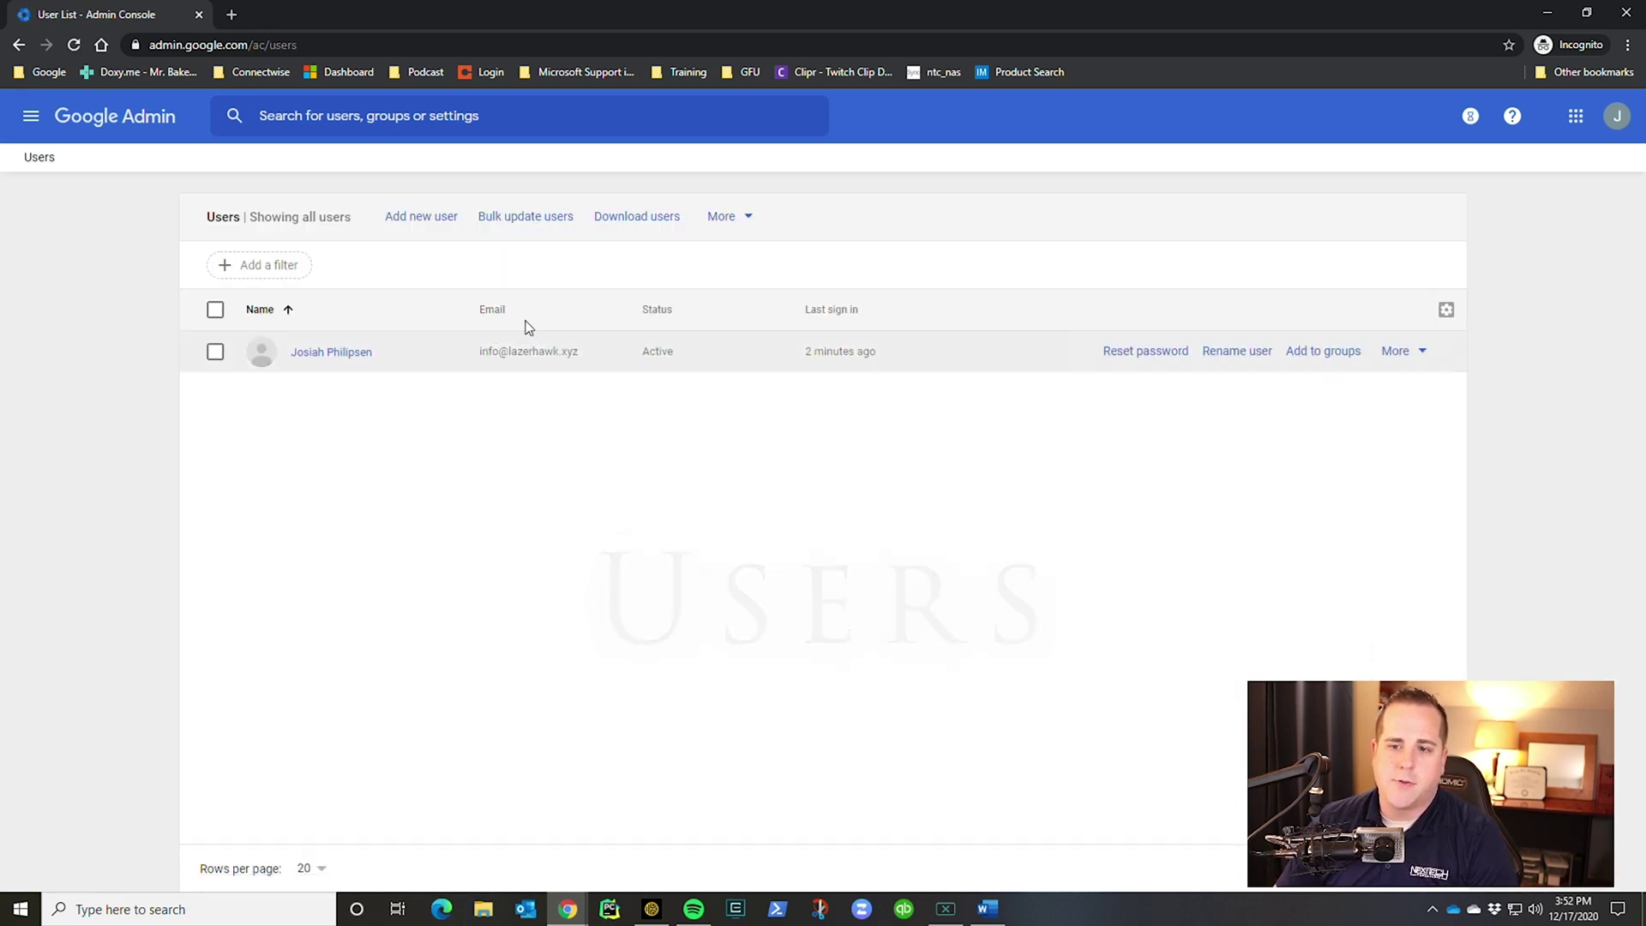
left_click(433, 226)
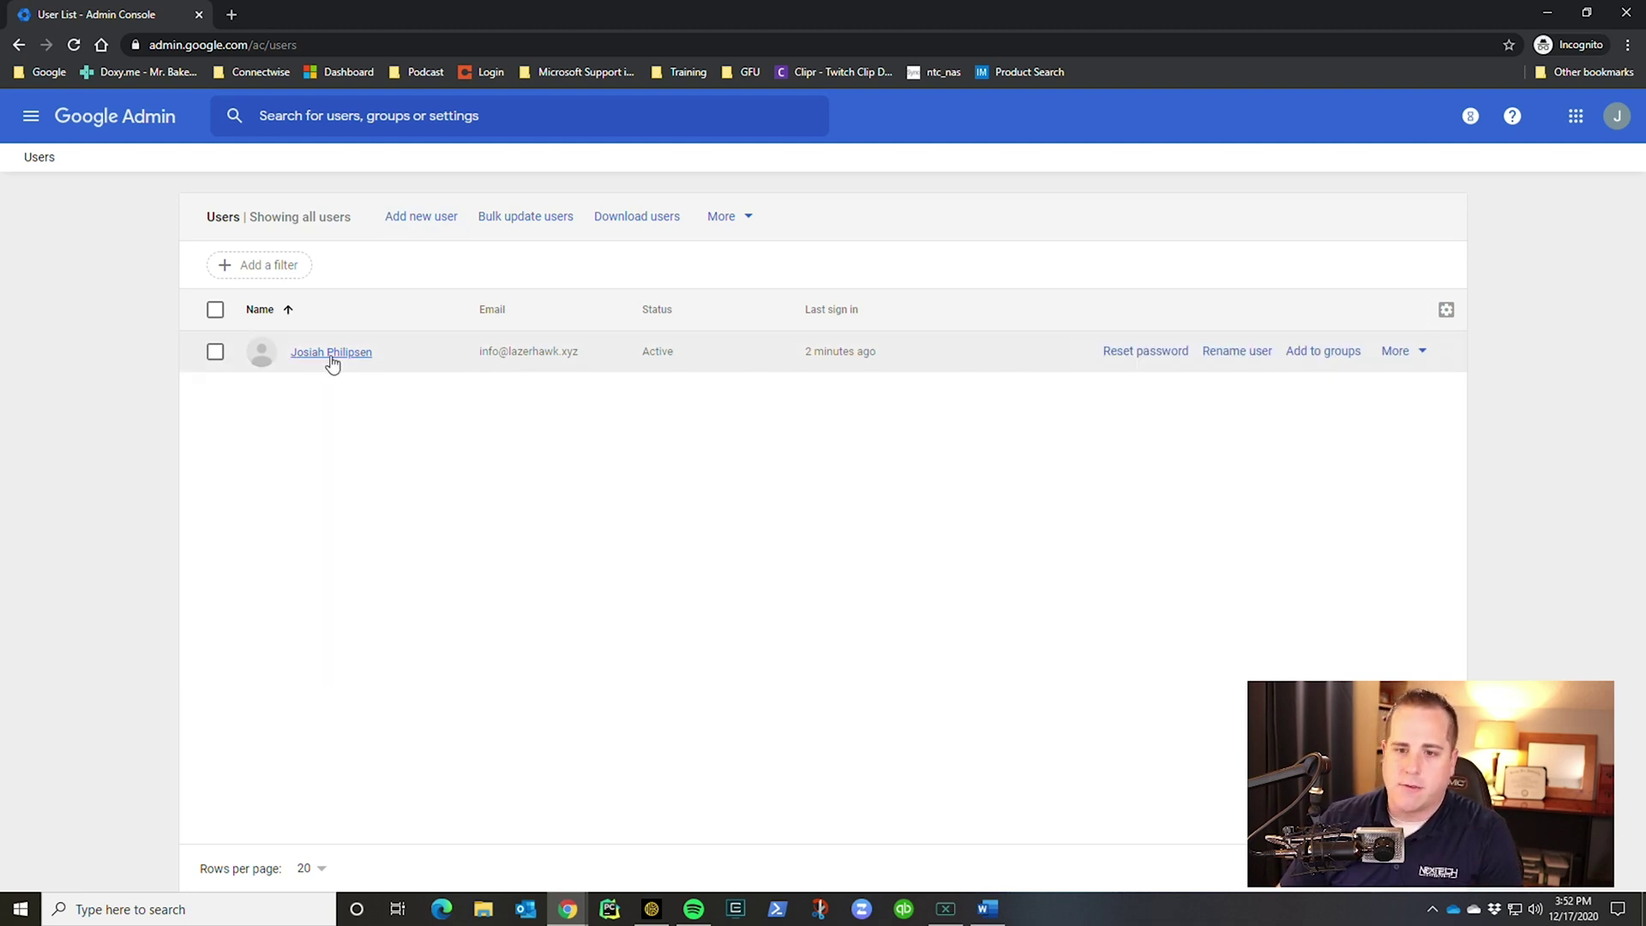
Open the user's account page and browse their full User information card
left_click(336, 353)
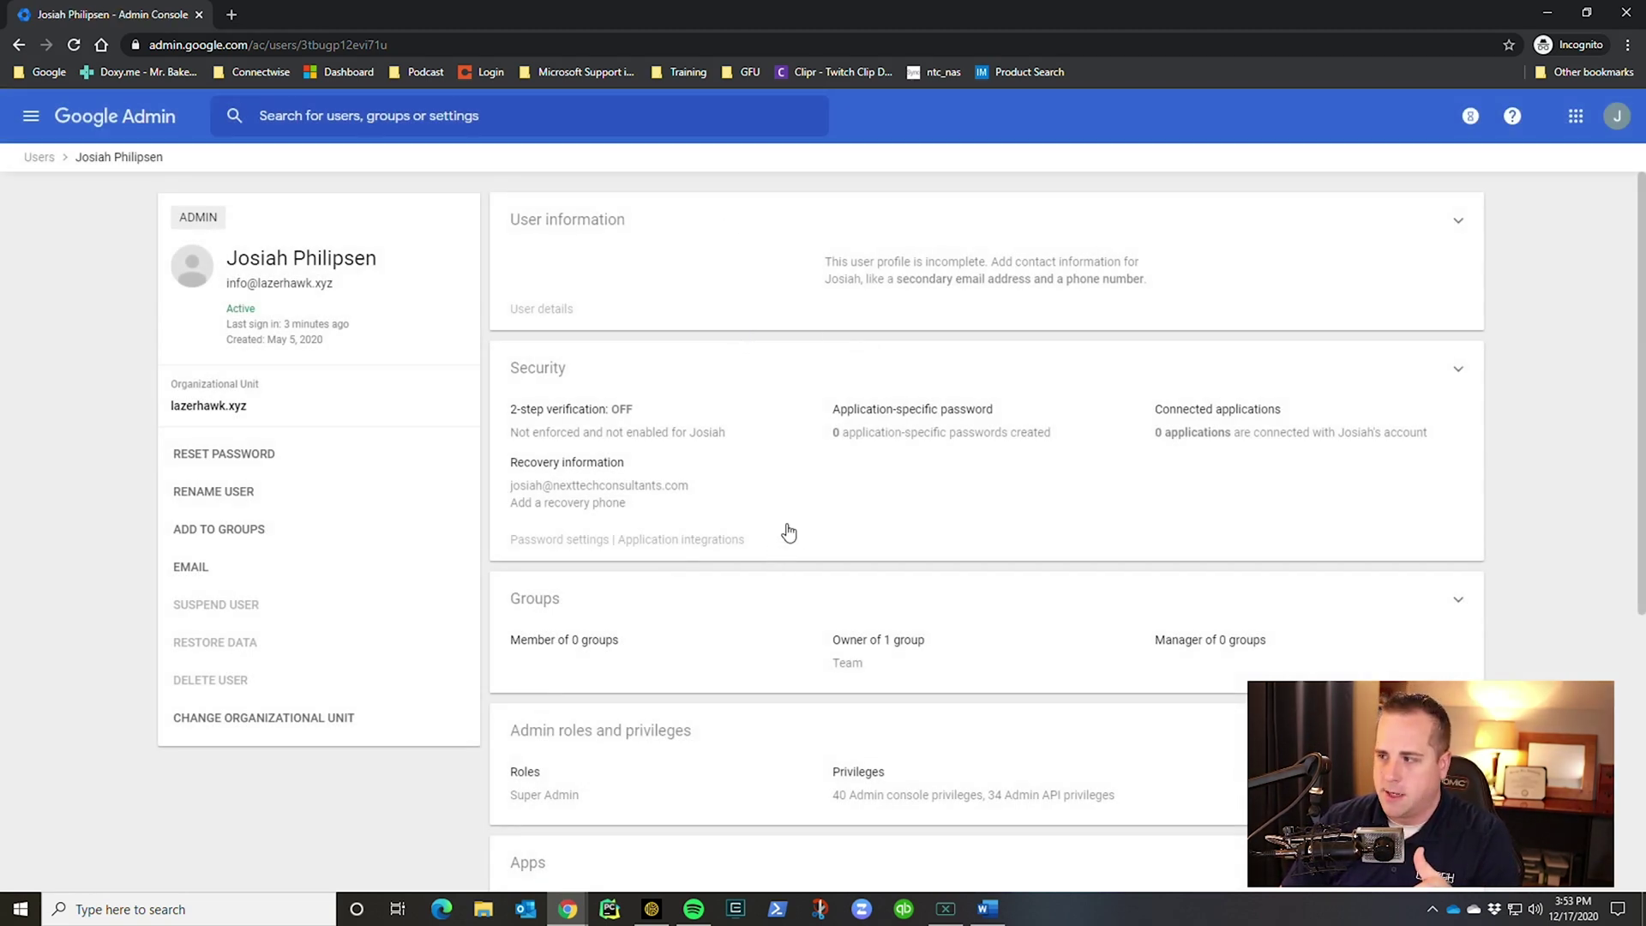
left_click(697, 271)
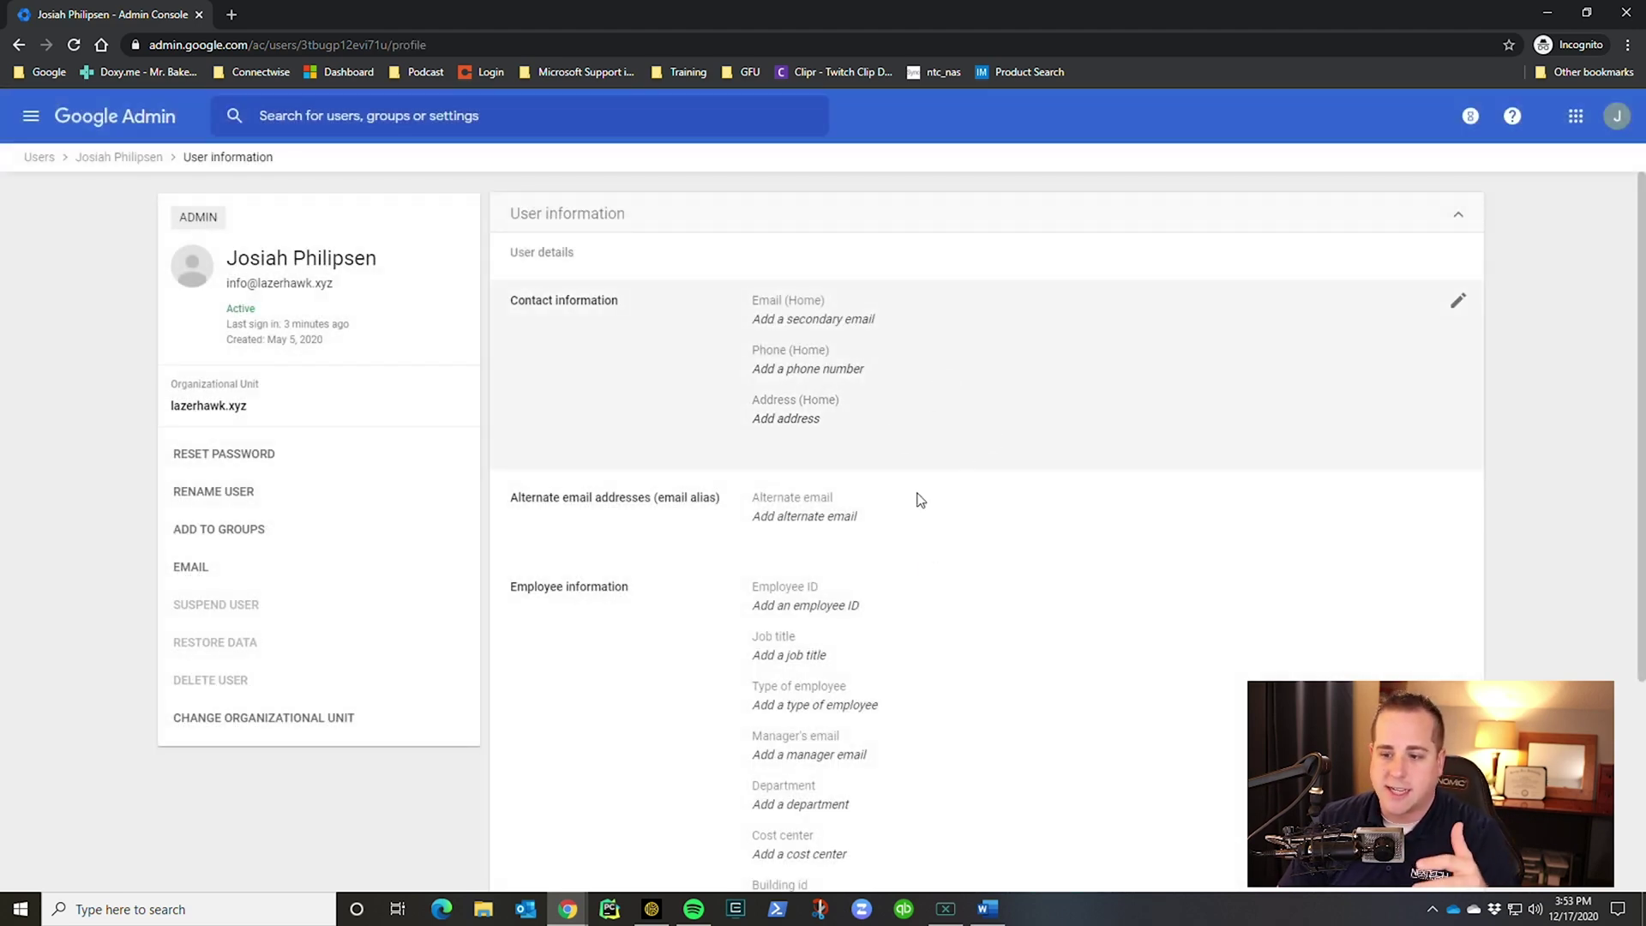
scroll(921, 632, "down", 3)
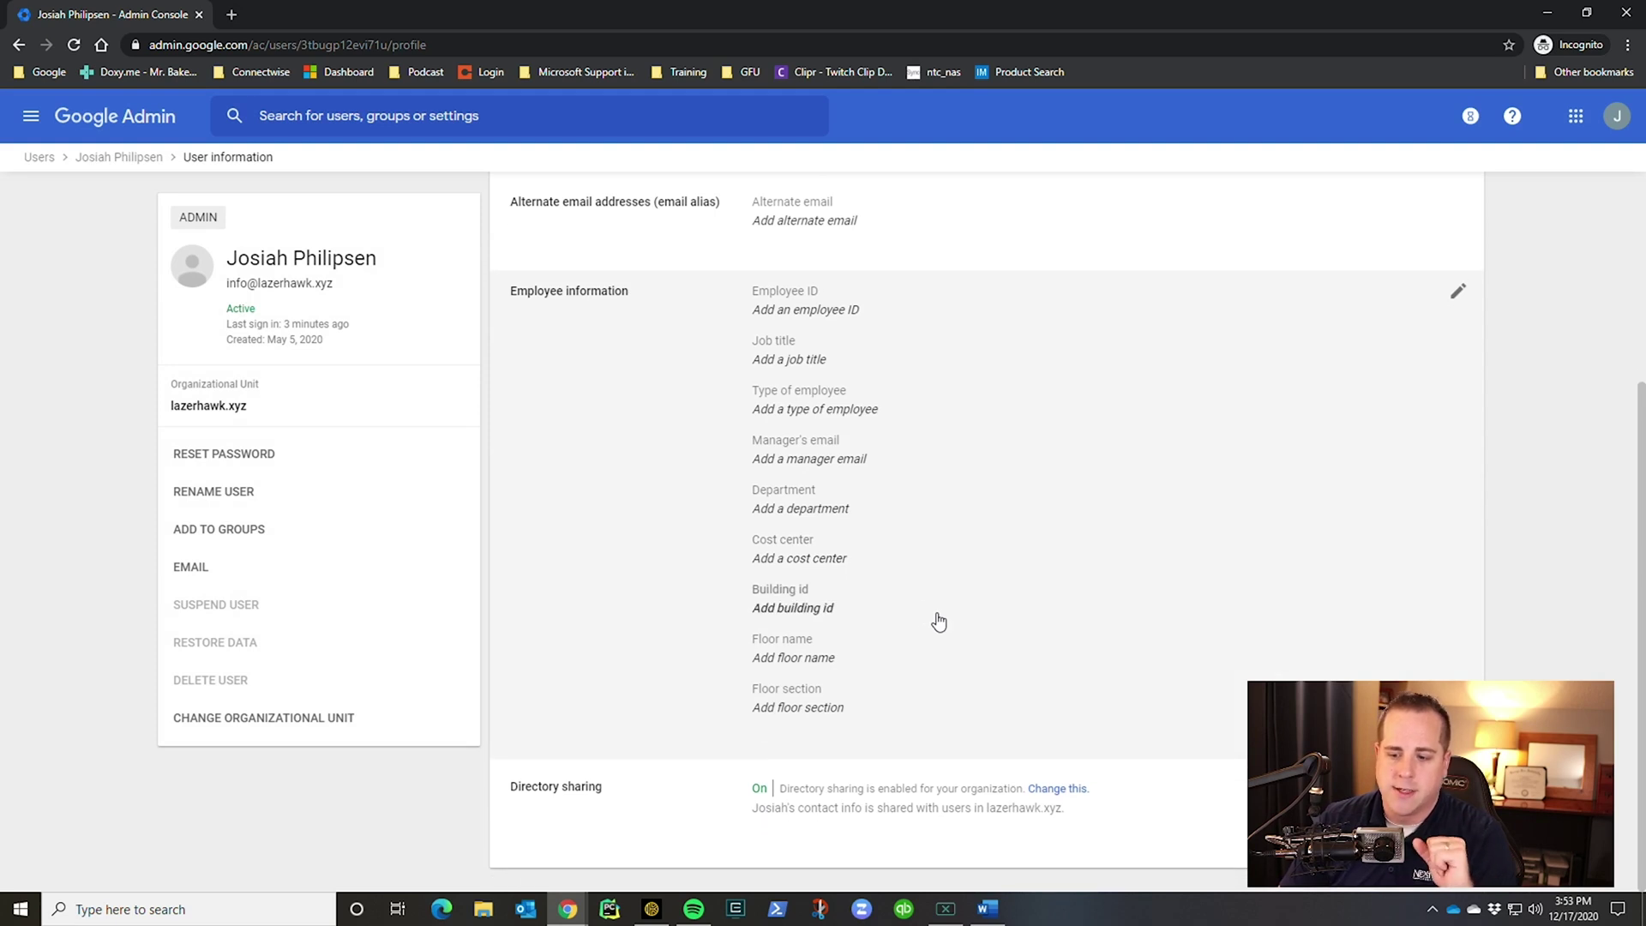
scroll(948, 568, "up", 1)
scroll(892, 652, "down", 1)
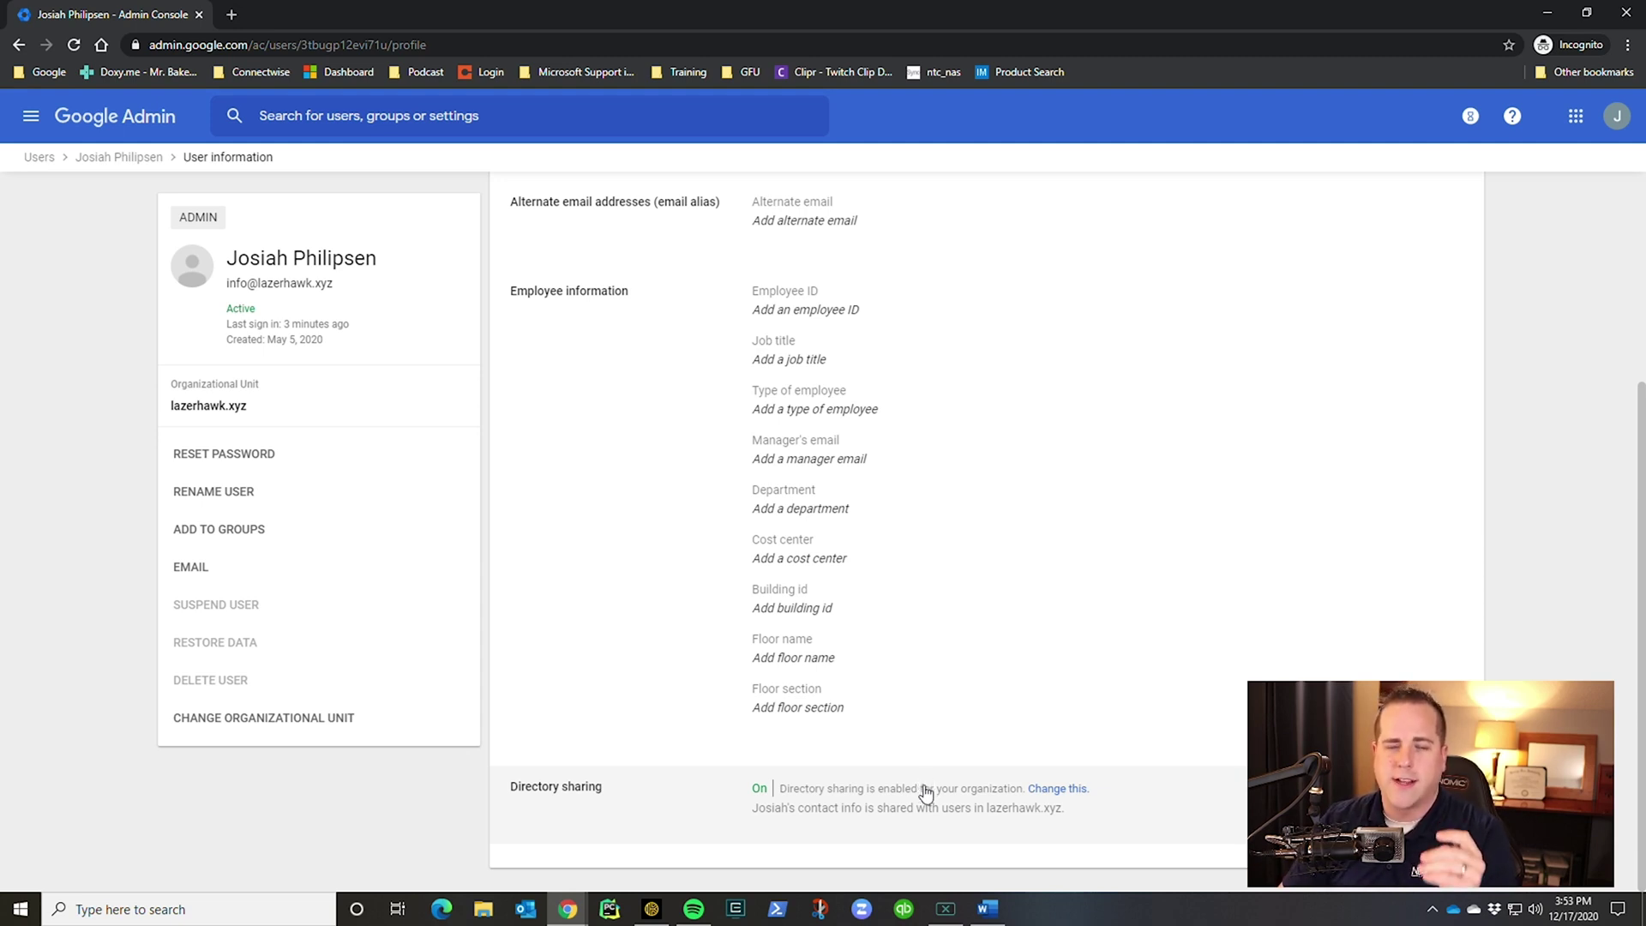
scroll(918, 790, "up", 3)
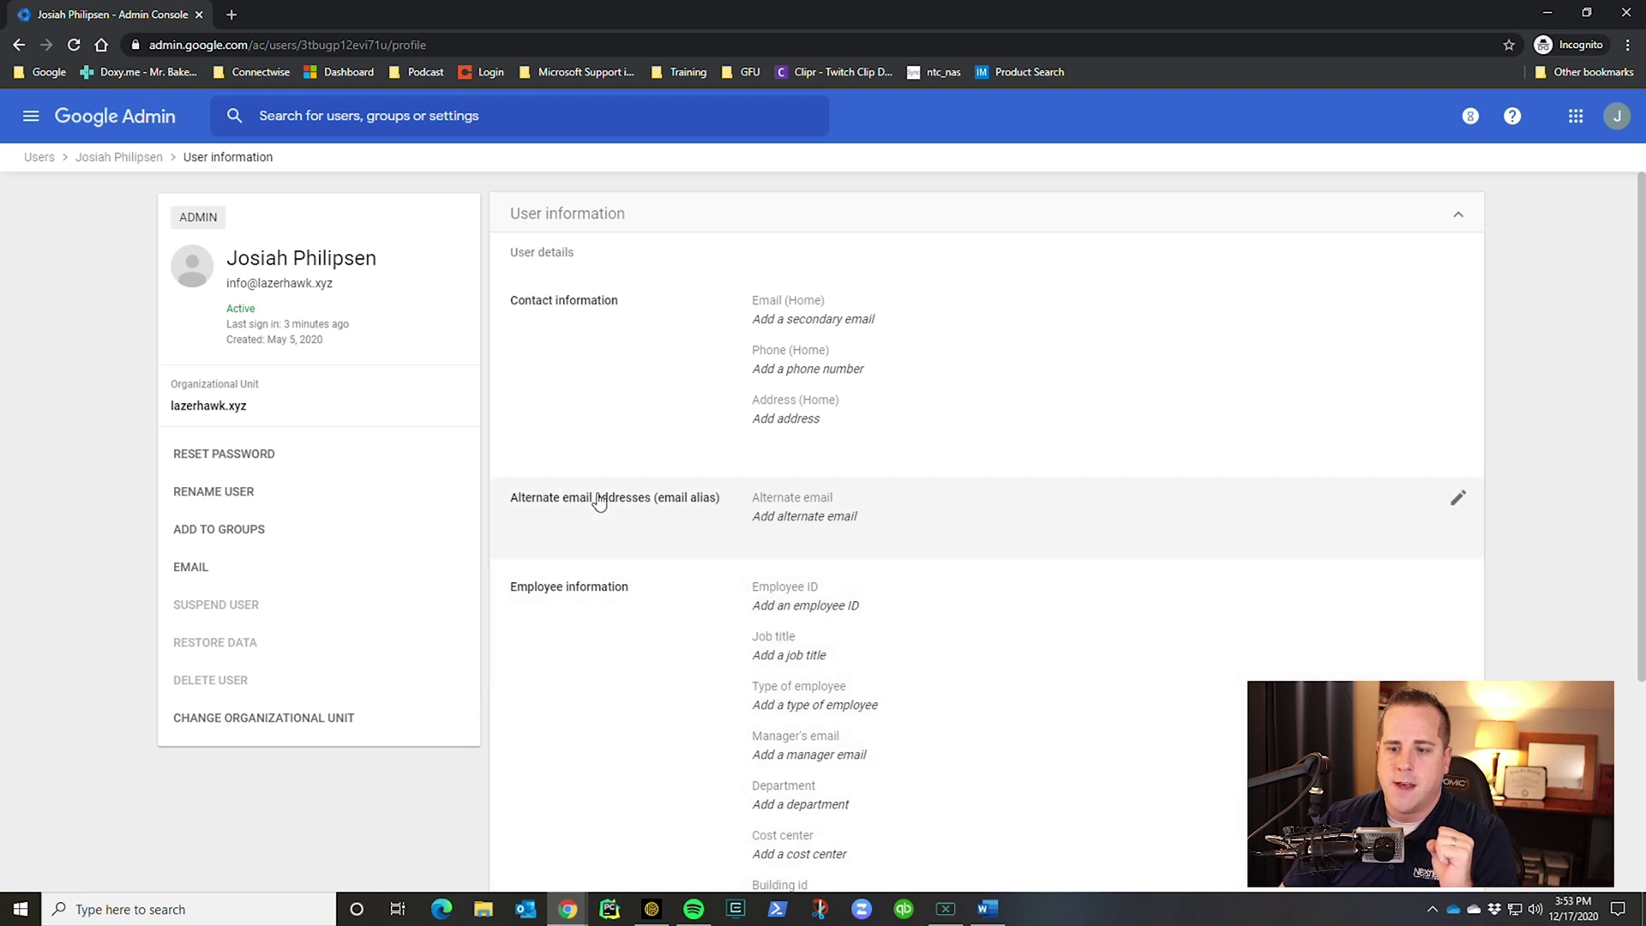
Add and save the alternate email alias 'josiah' on the organization's domain
left_click(597, 502)
scroll(1028, 737, "down", 1)
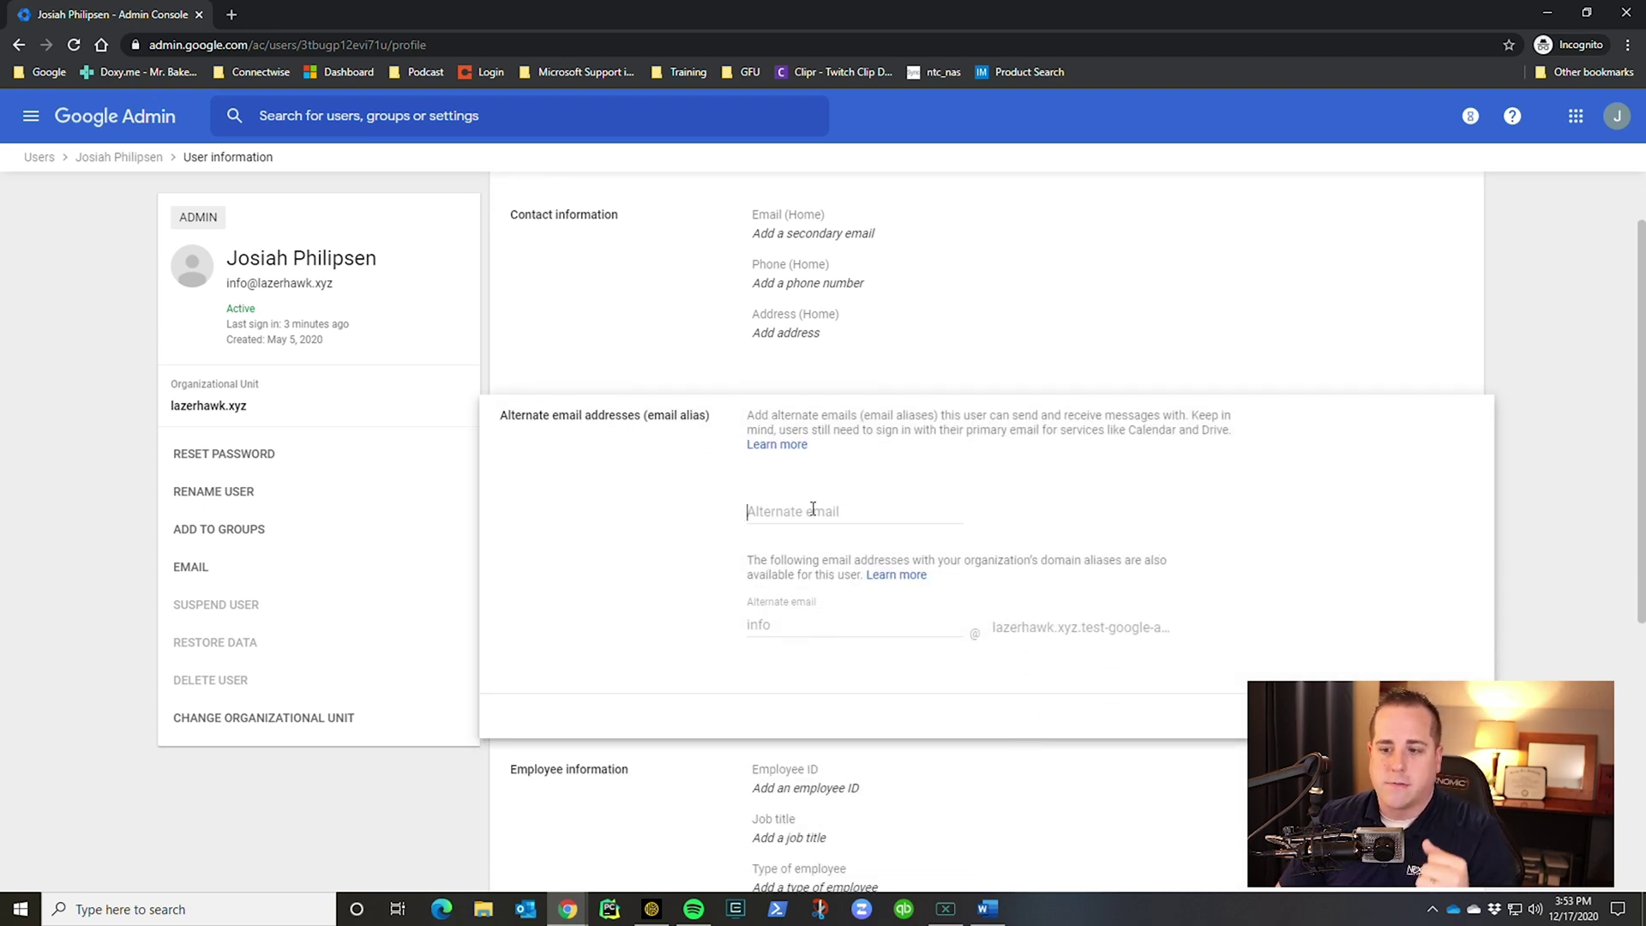
left_click(816, 506)
type("jo")
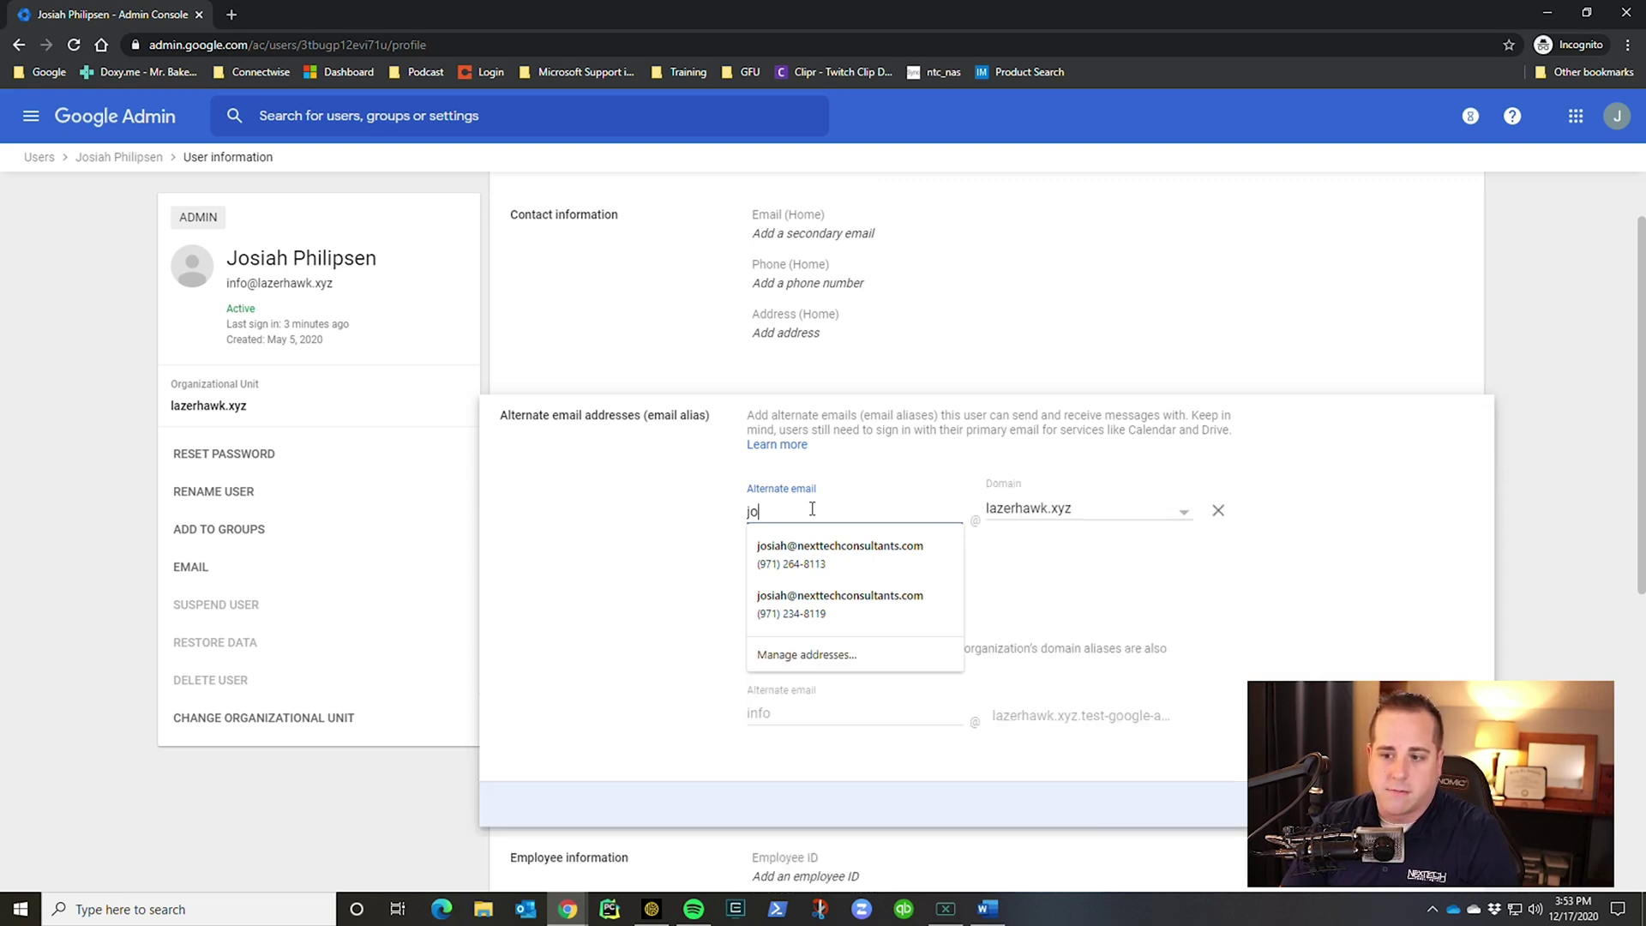
type("siah")
left_click(1278, 600)
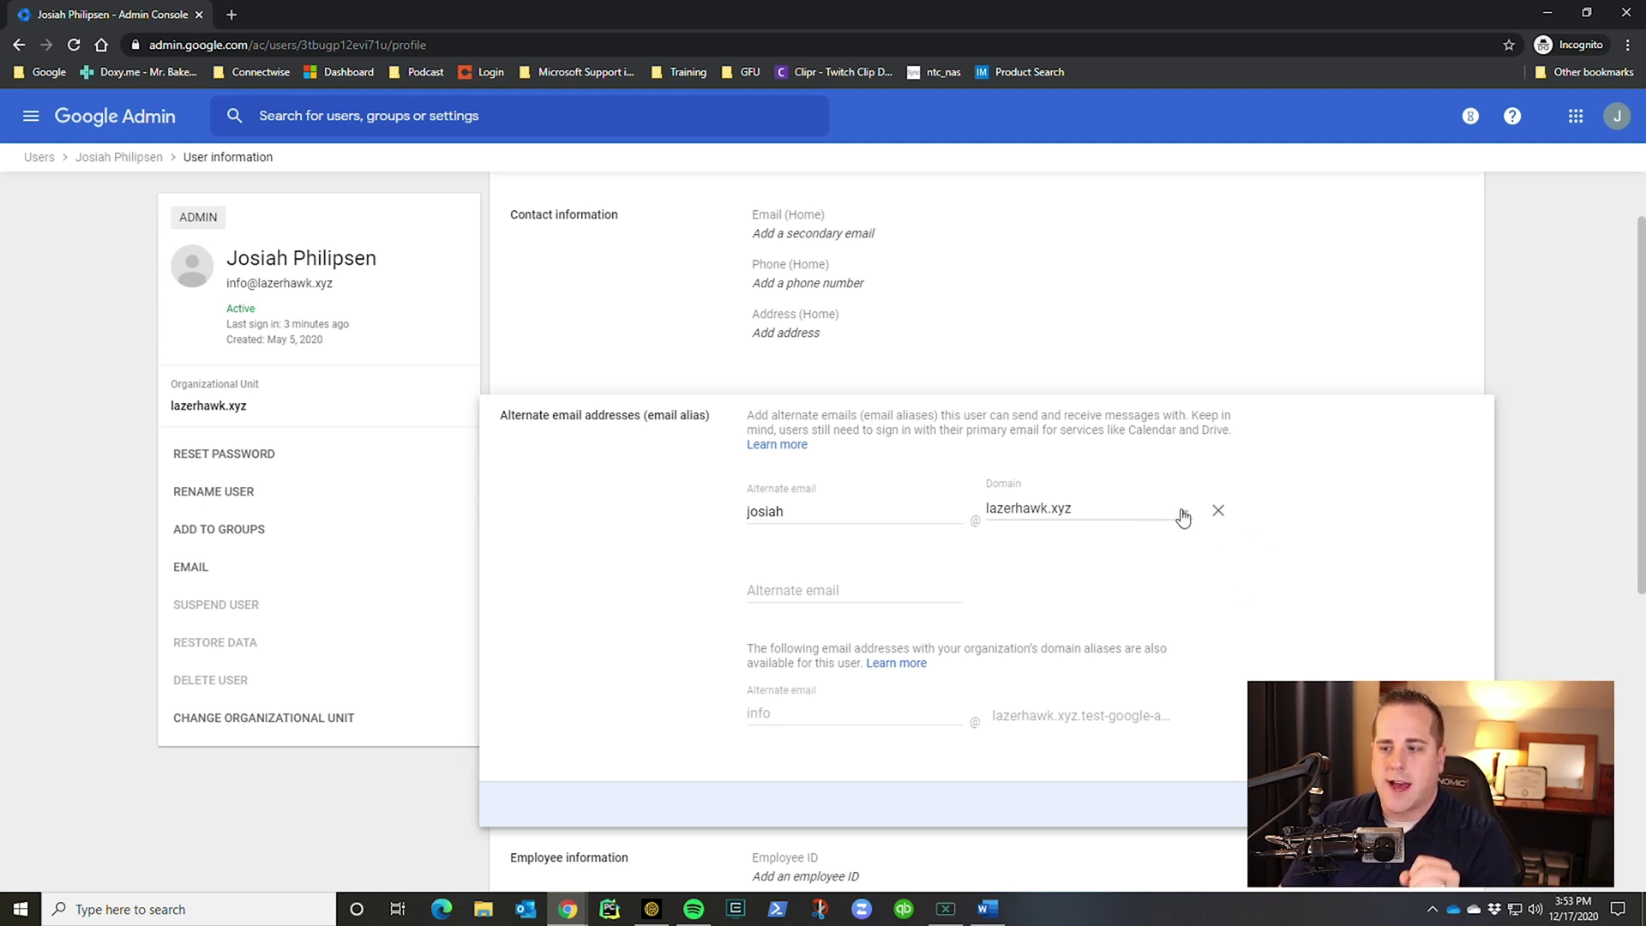
left_click(1183, 518)
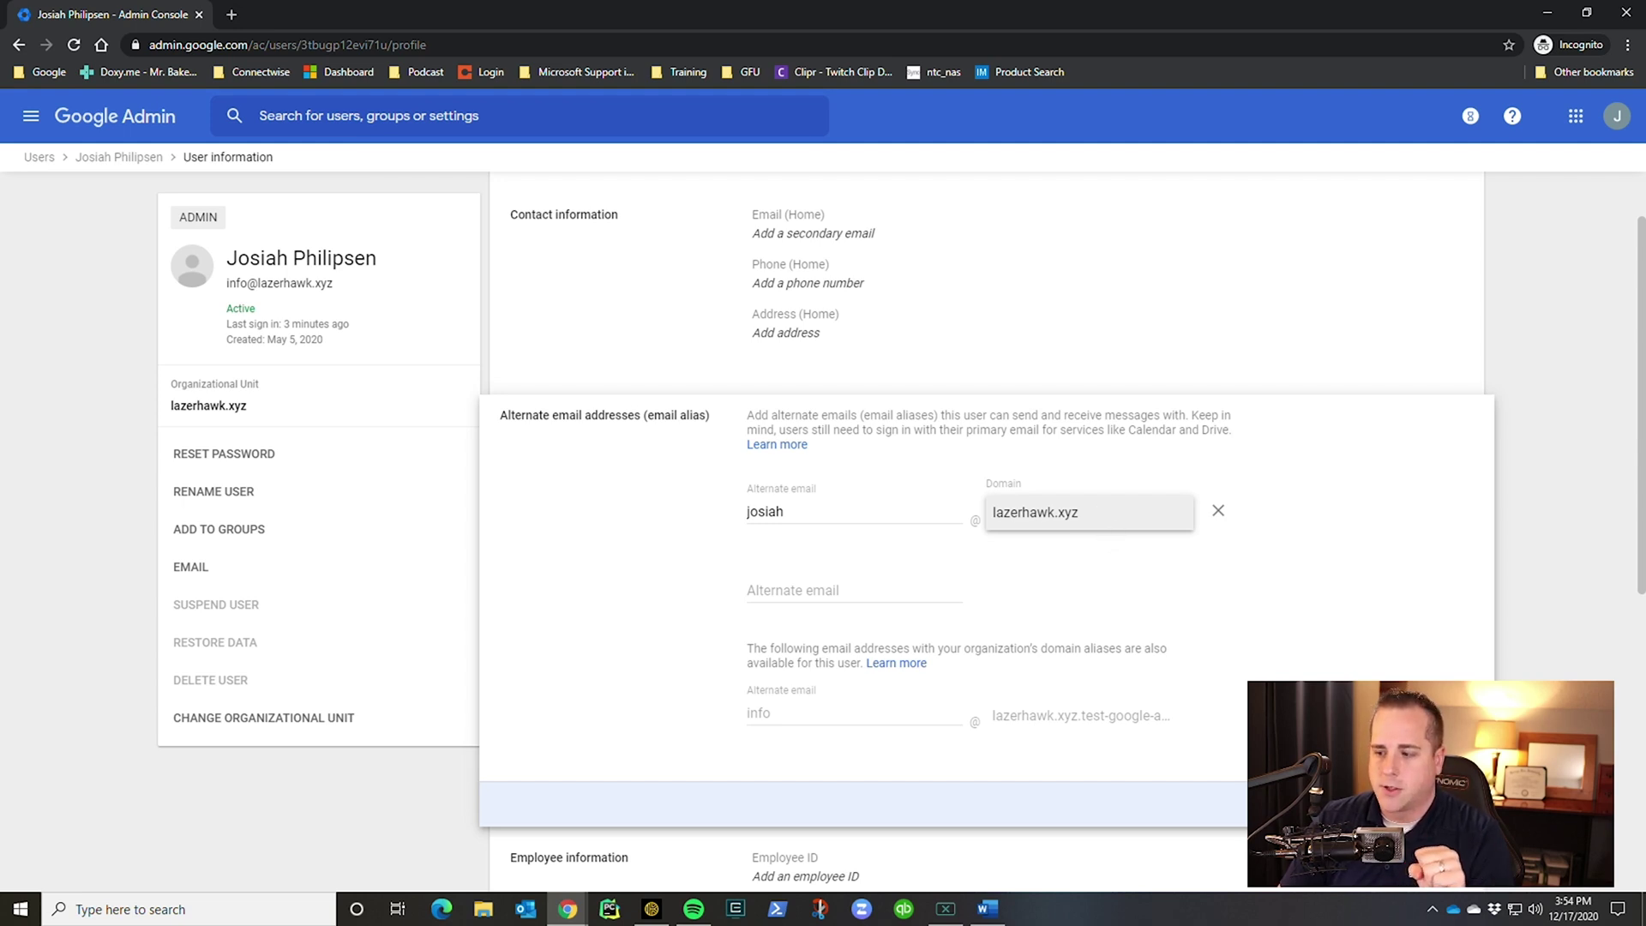
key("Return")
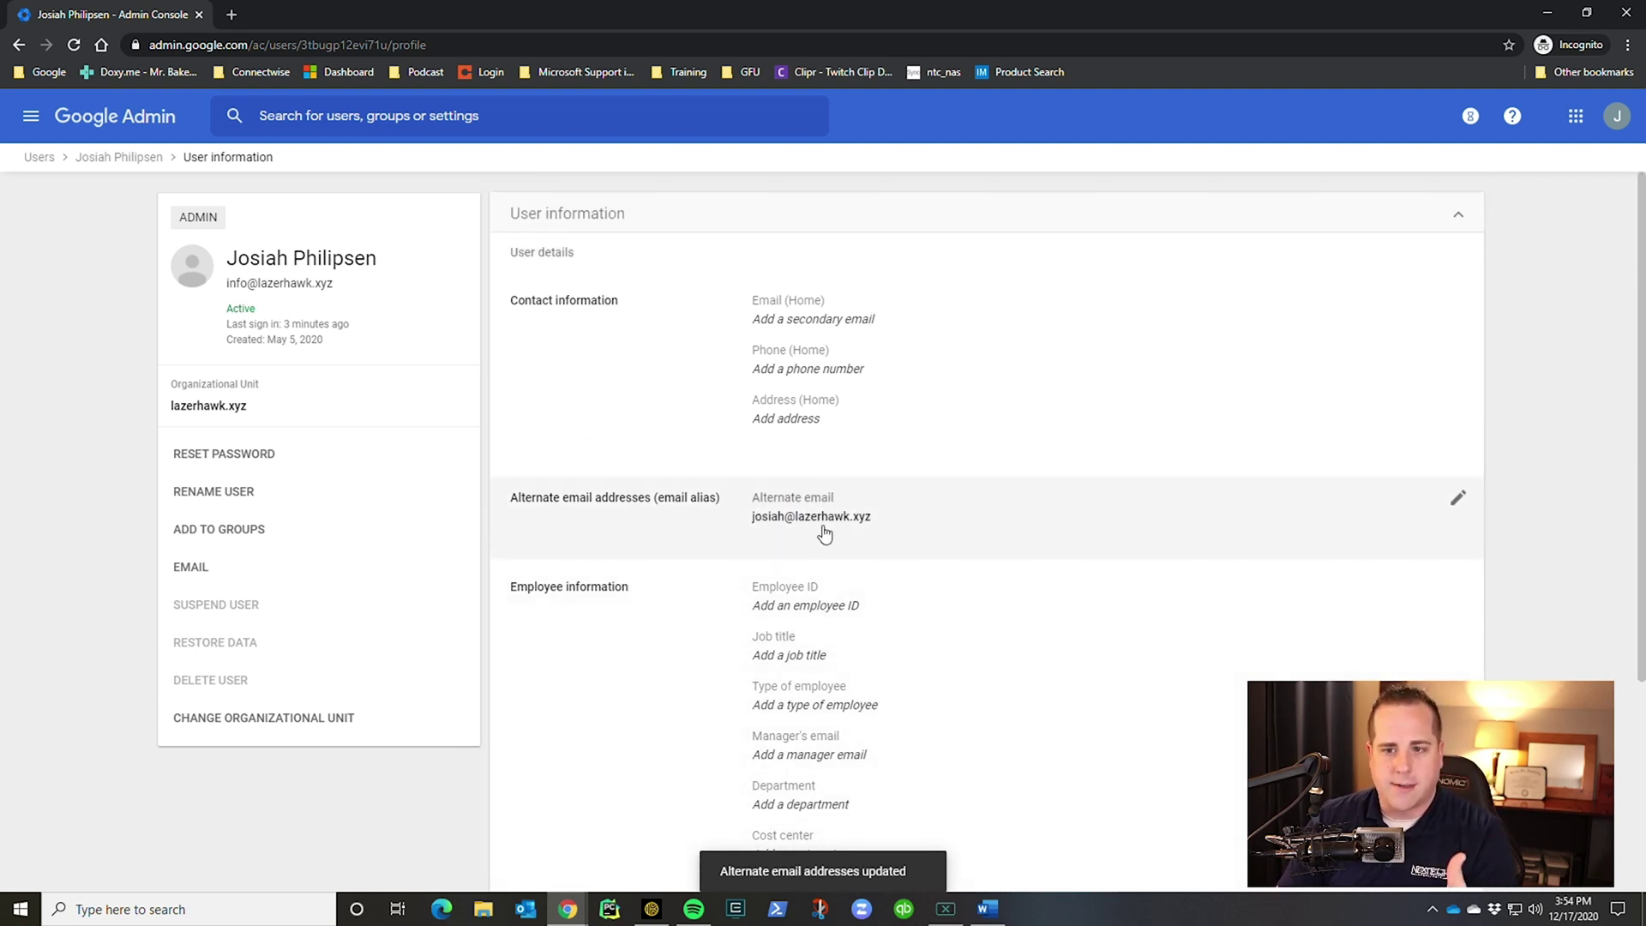
triple_click(251, 284)
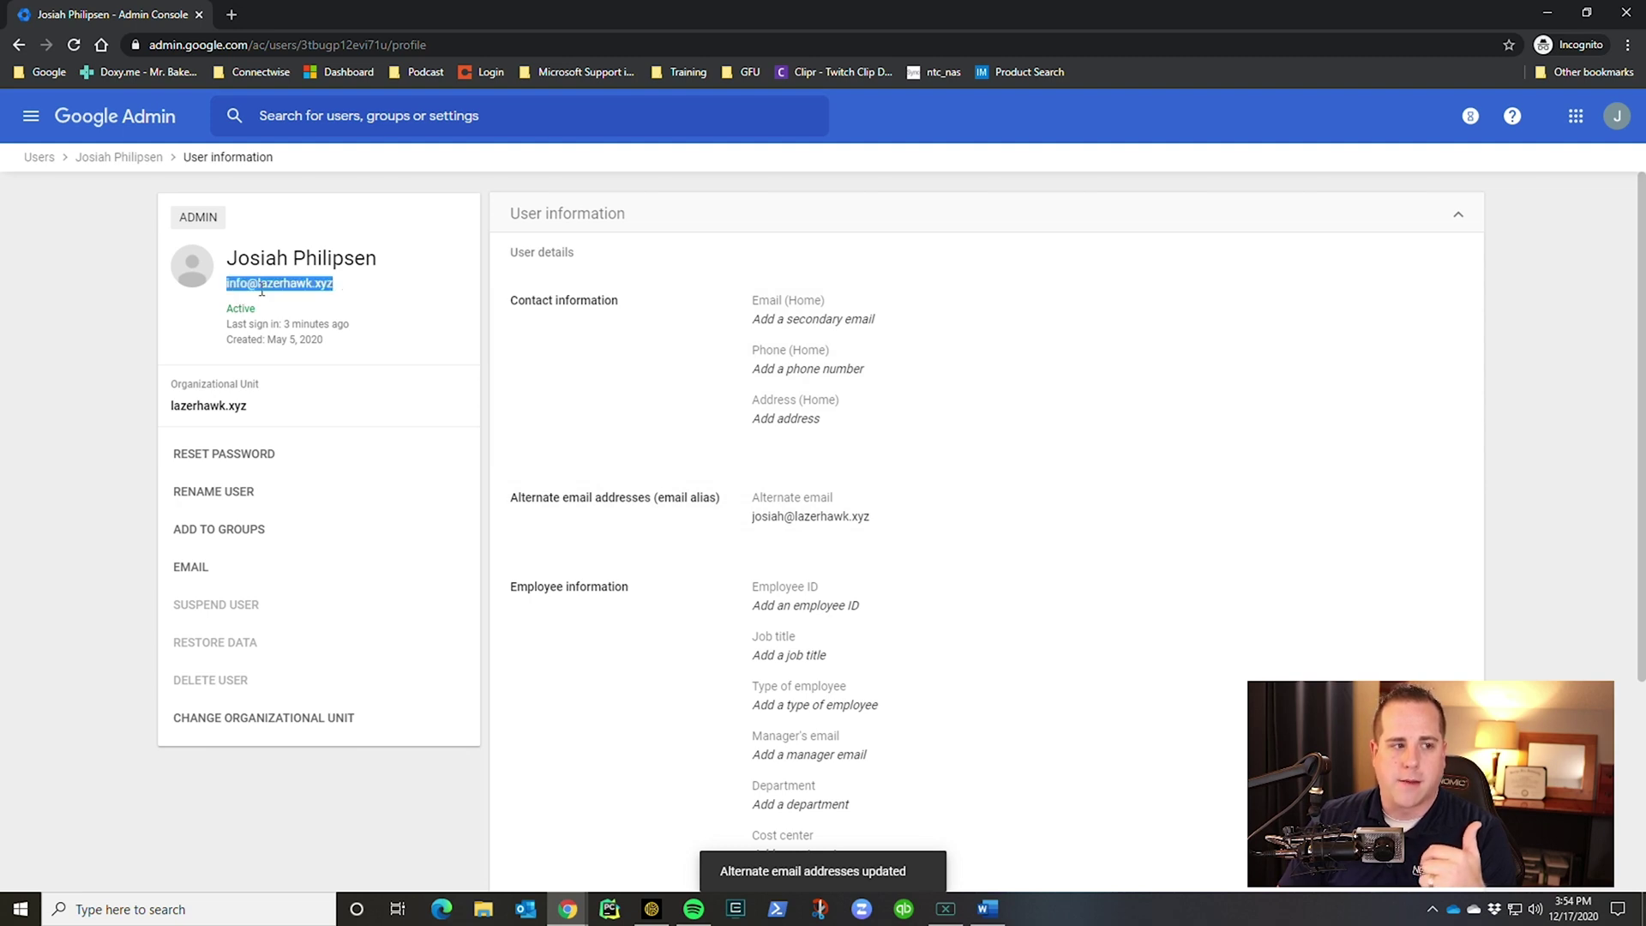
Return to the user's overview and review the Login challenge in their Security settings
left_click(118, 161)
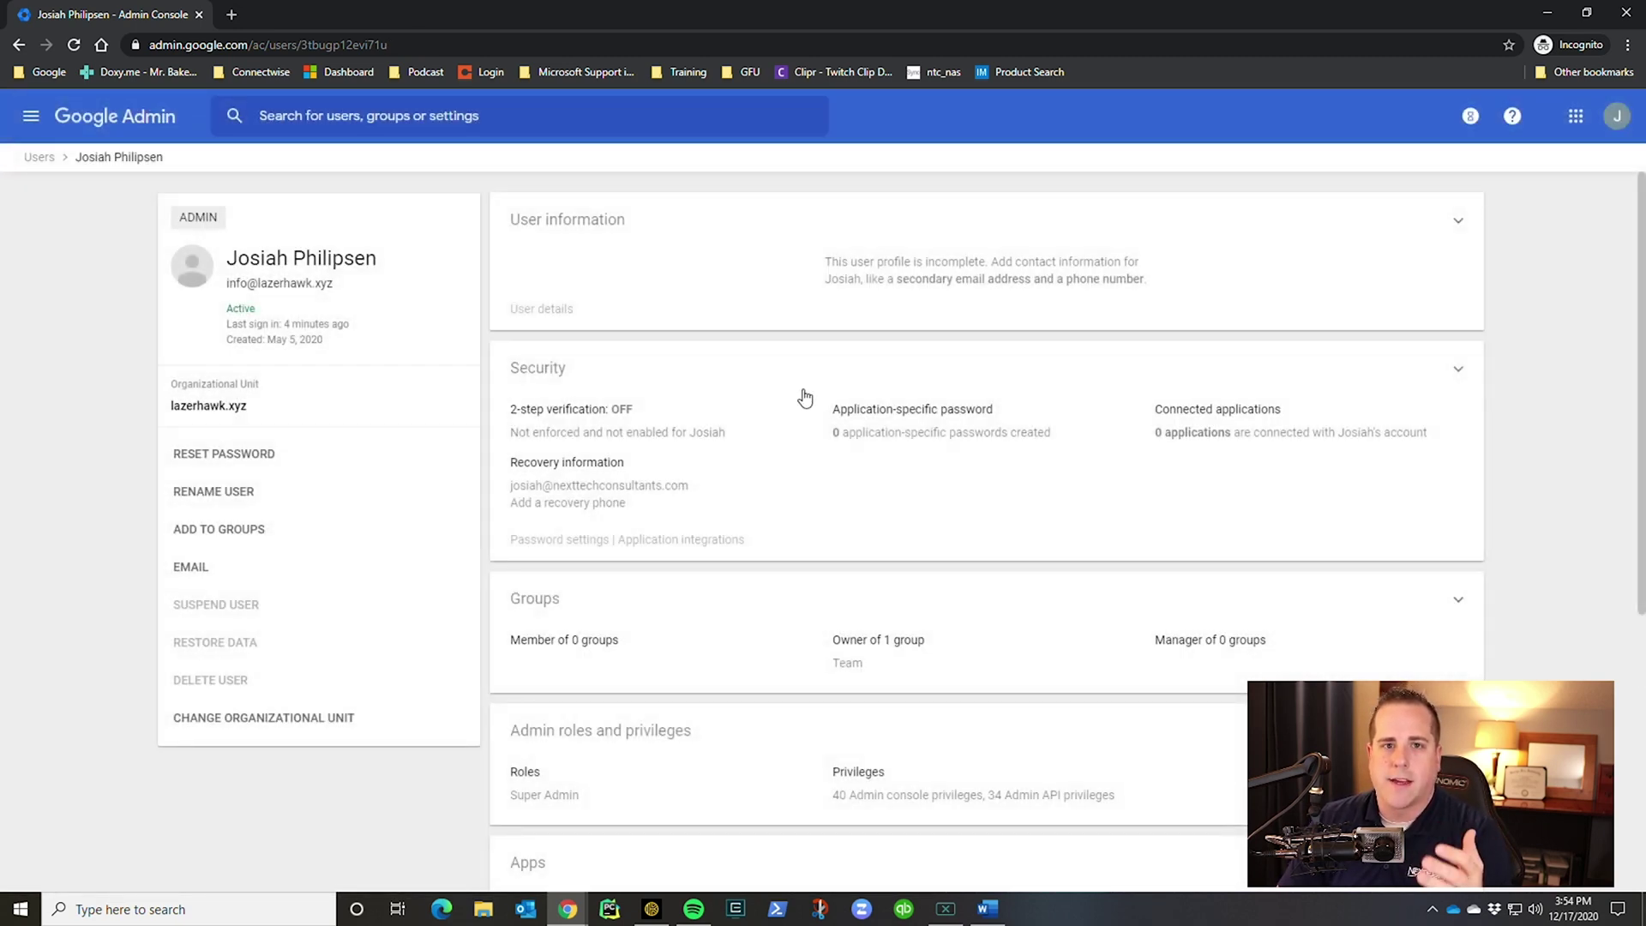
left_click(719, 371)
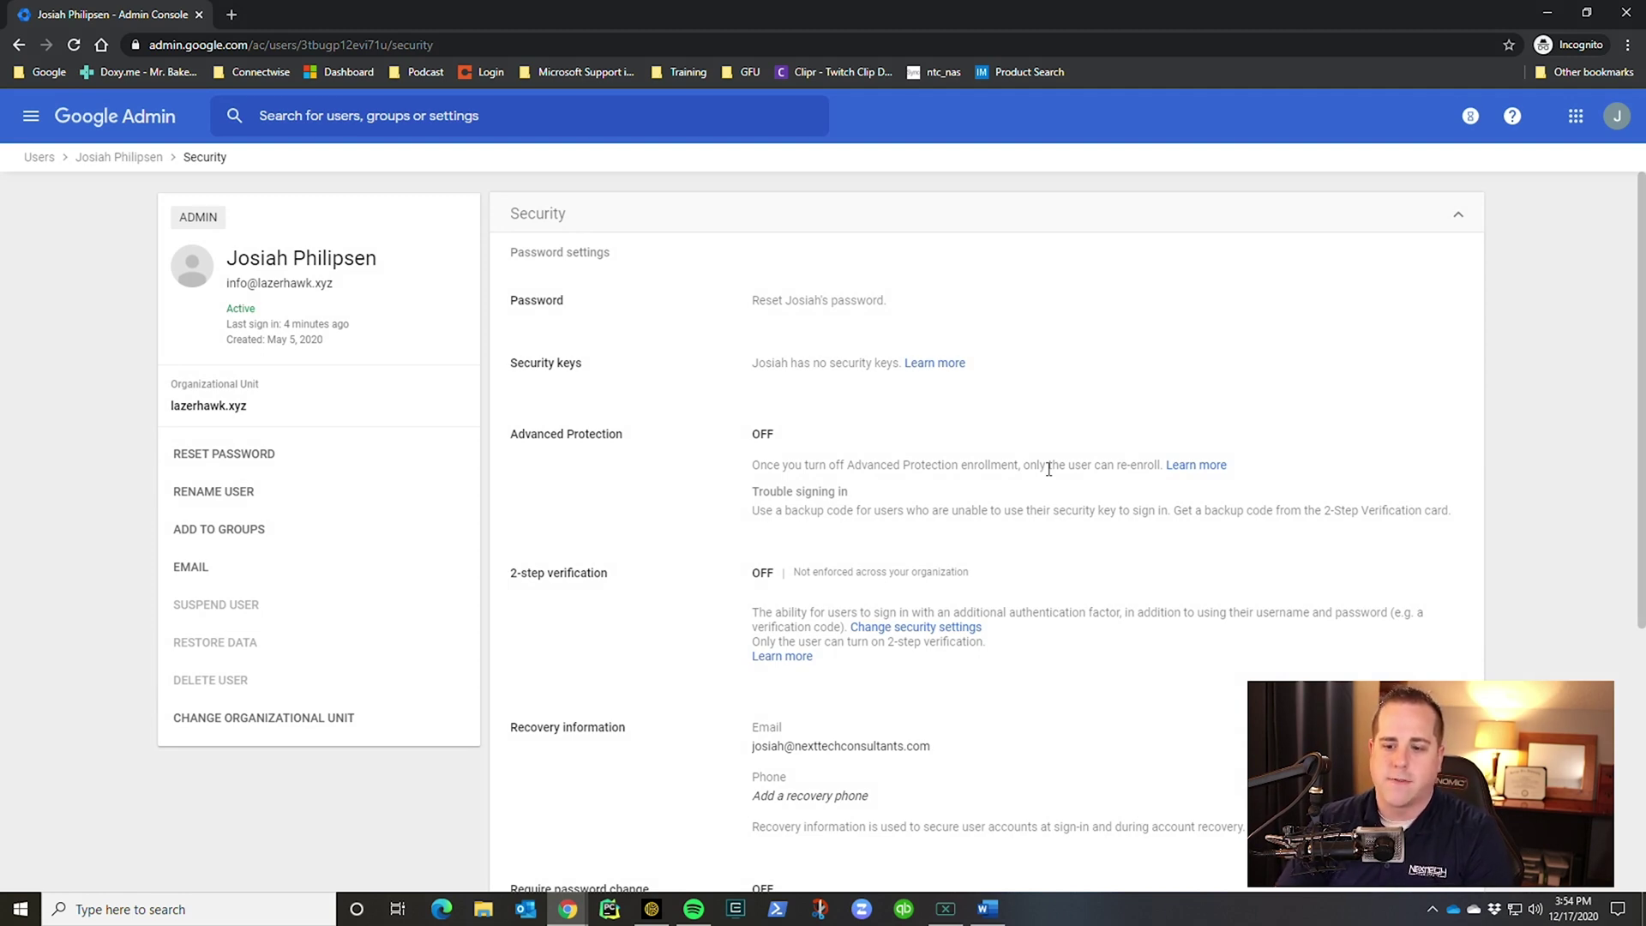
scroll(1049, 469, "down", 5)
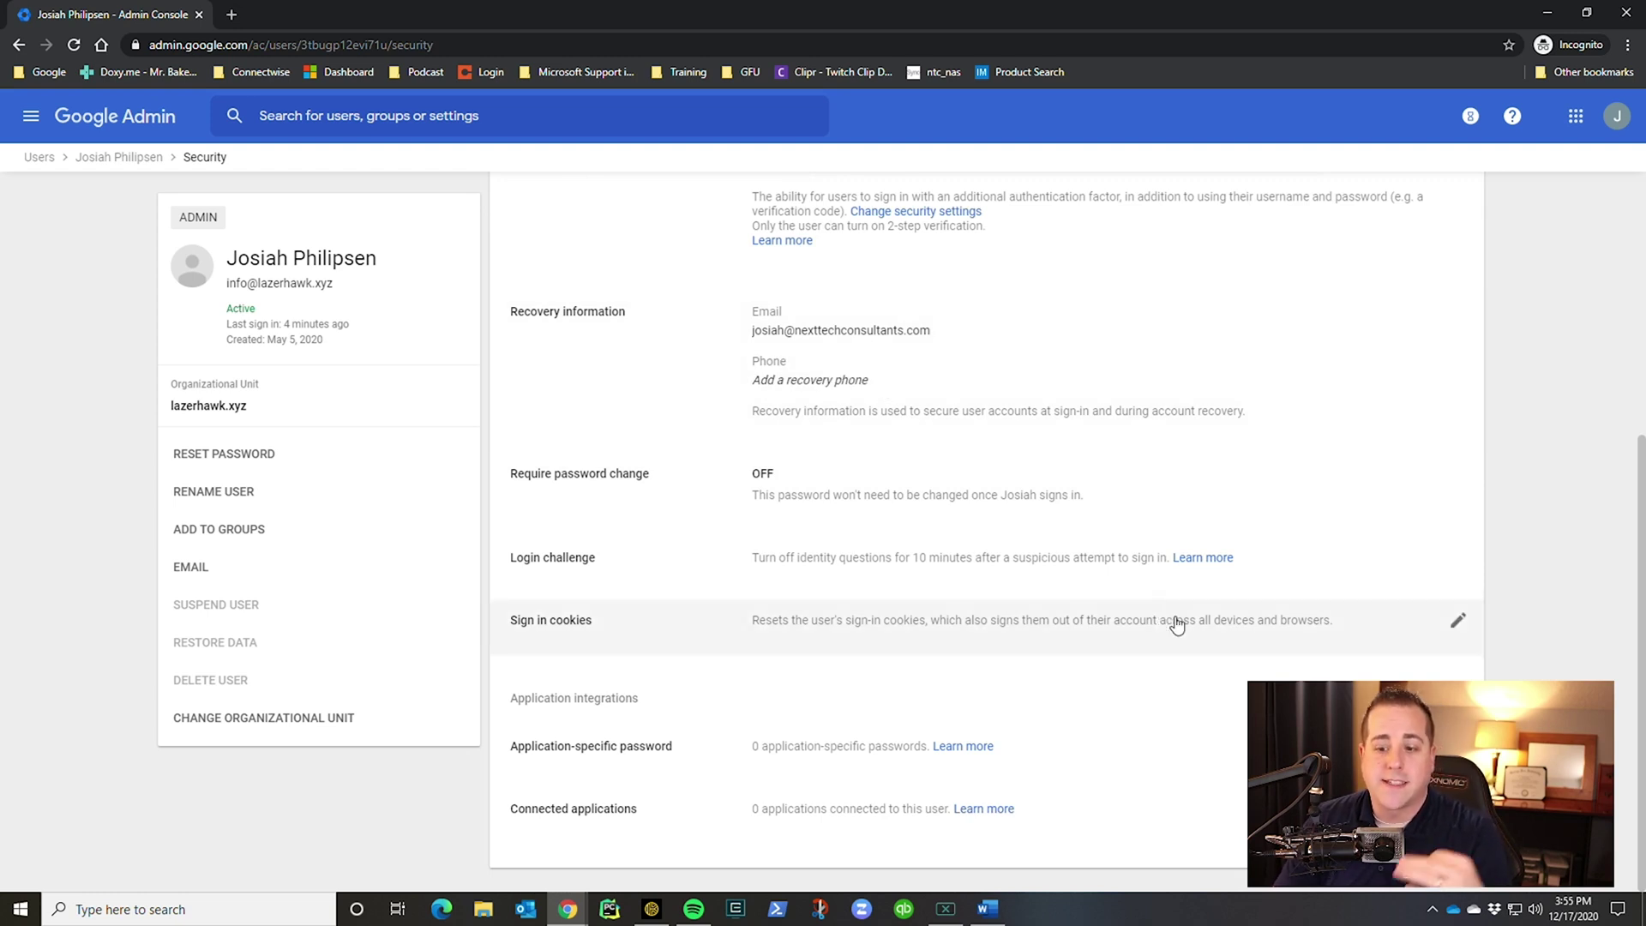
left_click(859, 573)
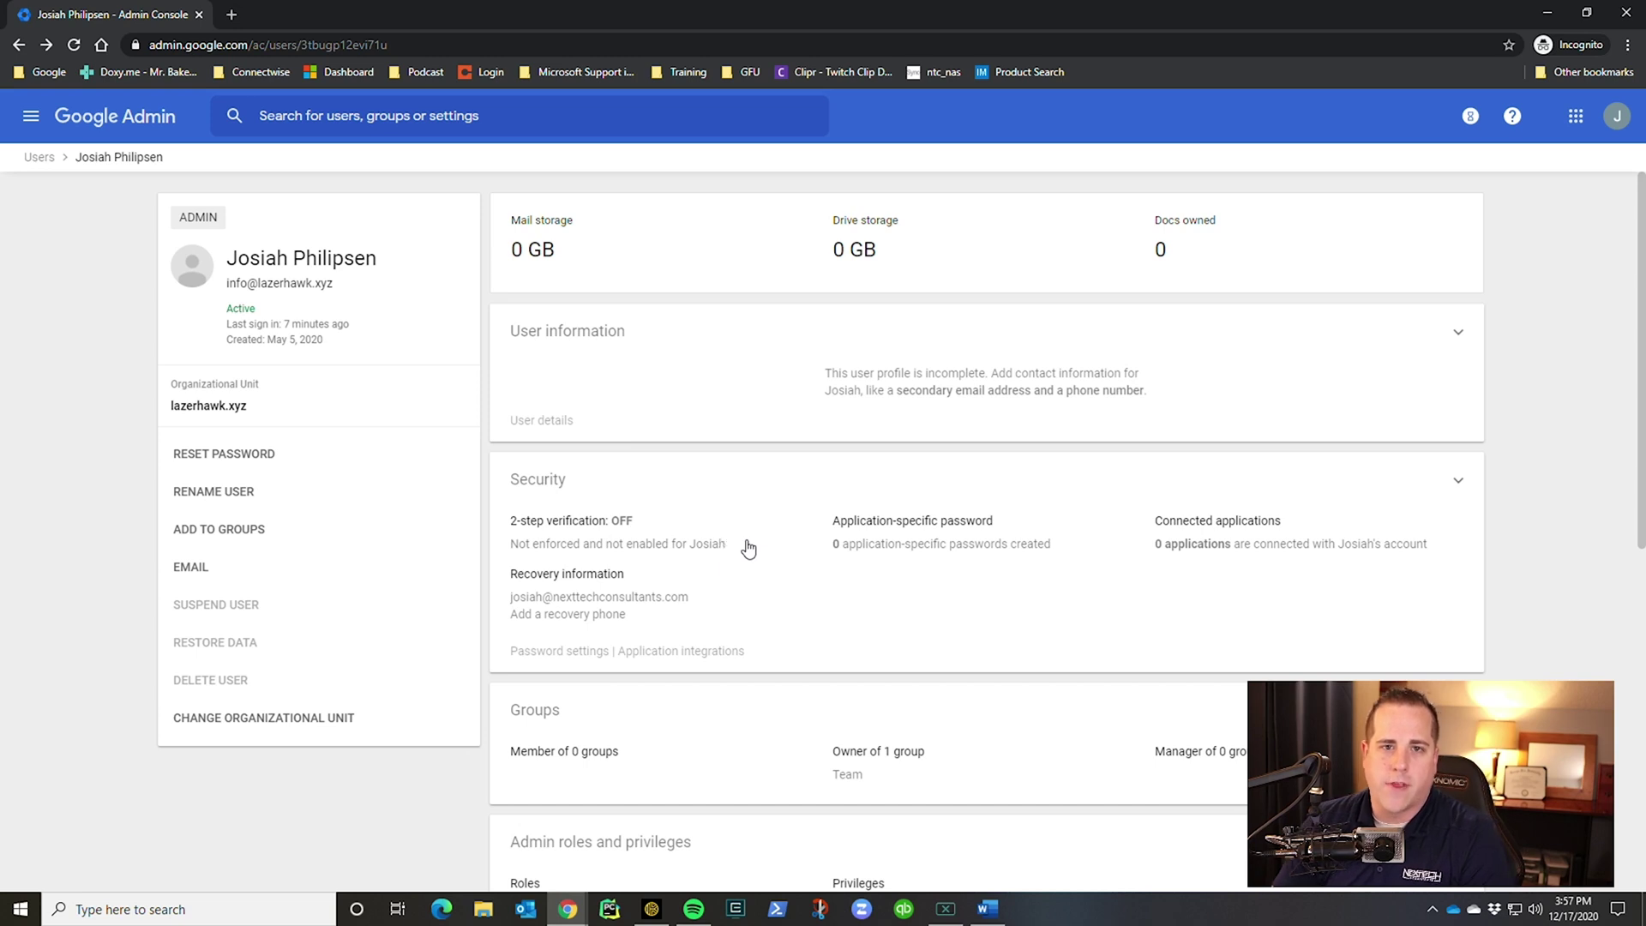
scroll(764, 563, "down", 8)
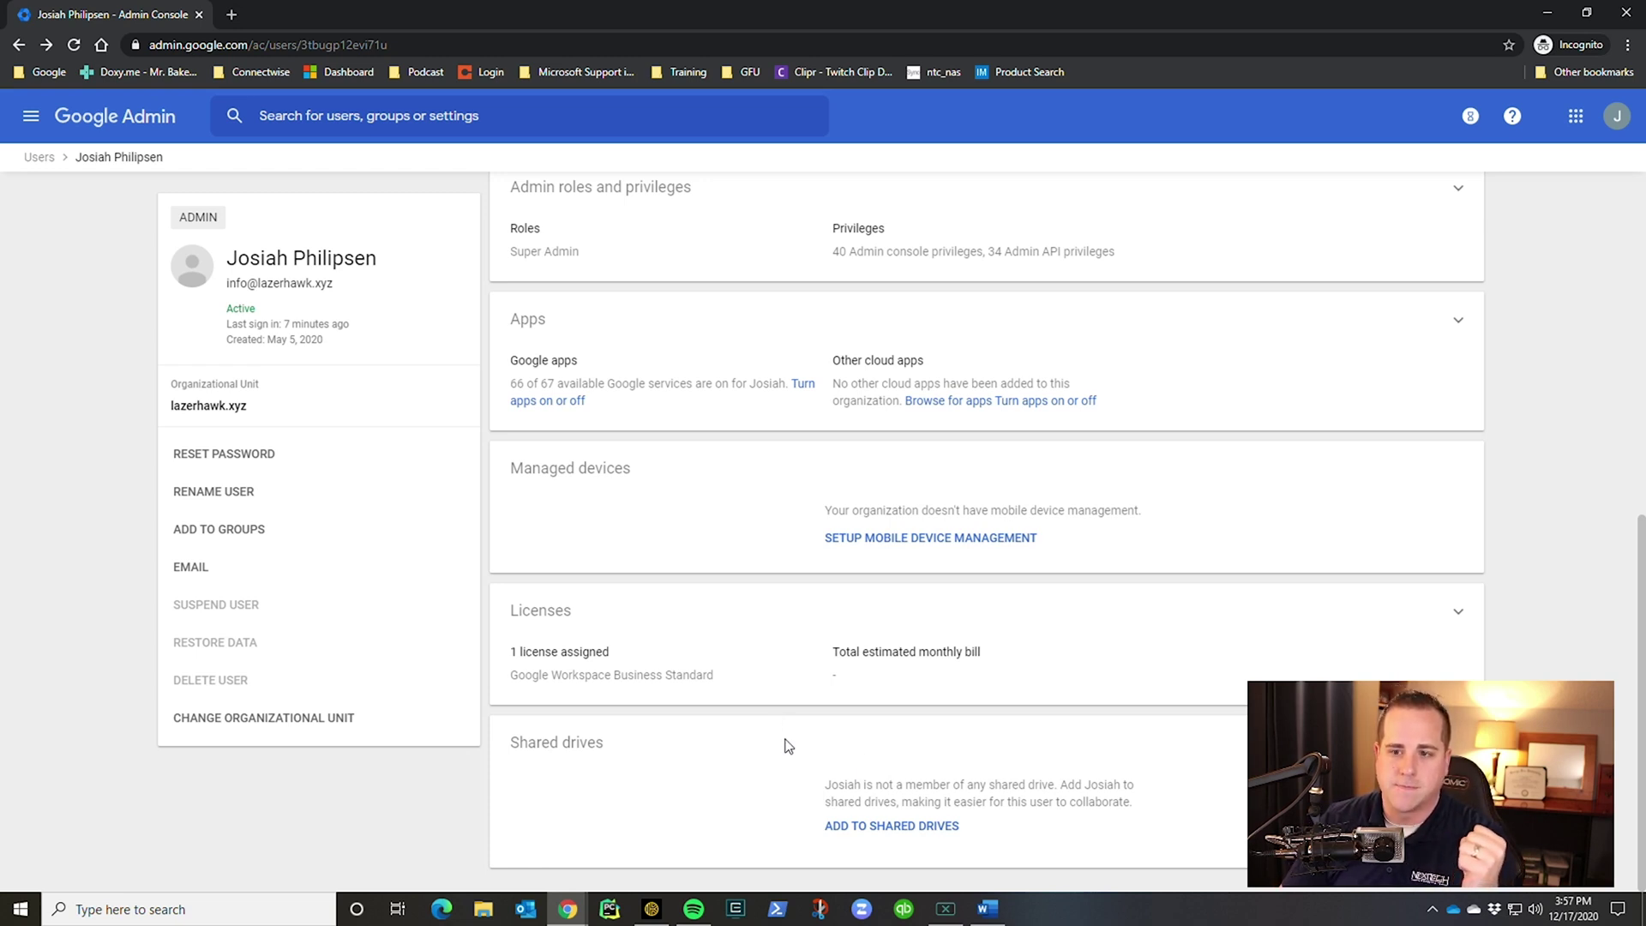
scroll(788, 746, "up", 2)
scroll(789, 749, "up", 2)
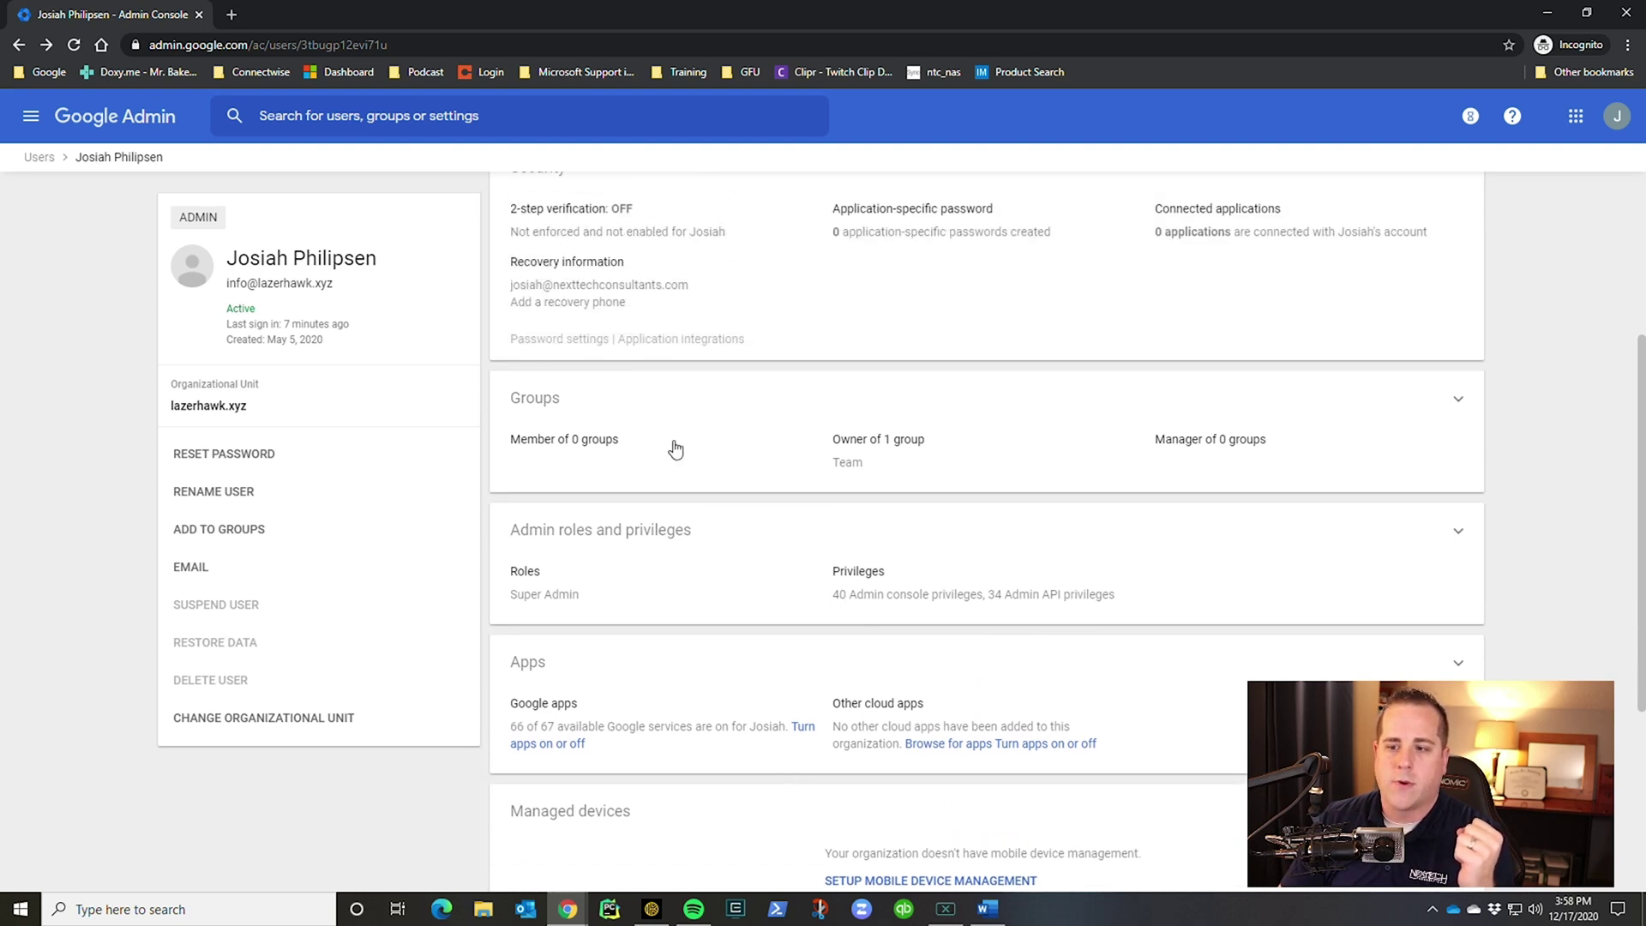
left_click(765, 445)
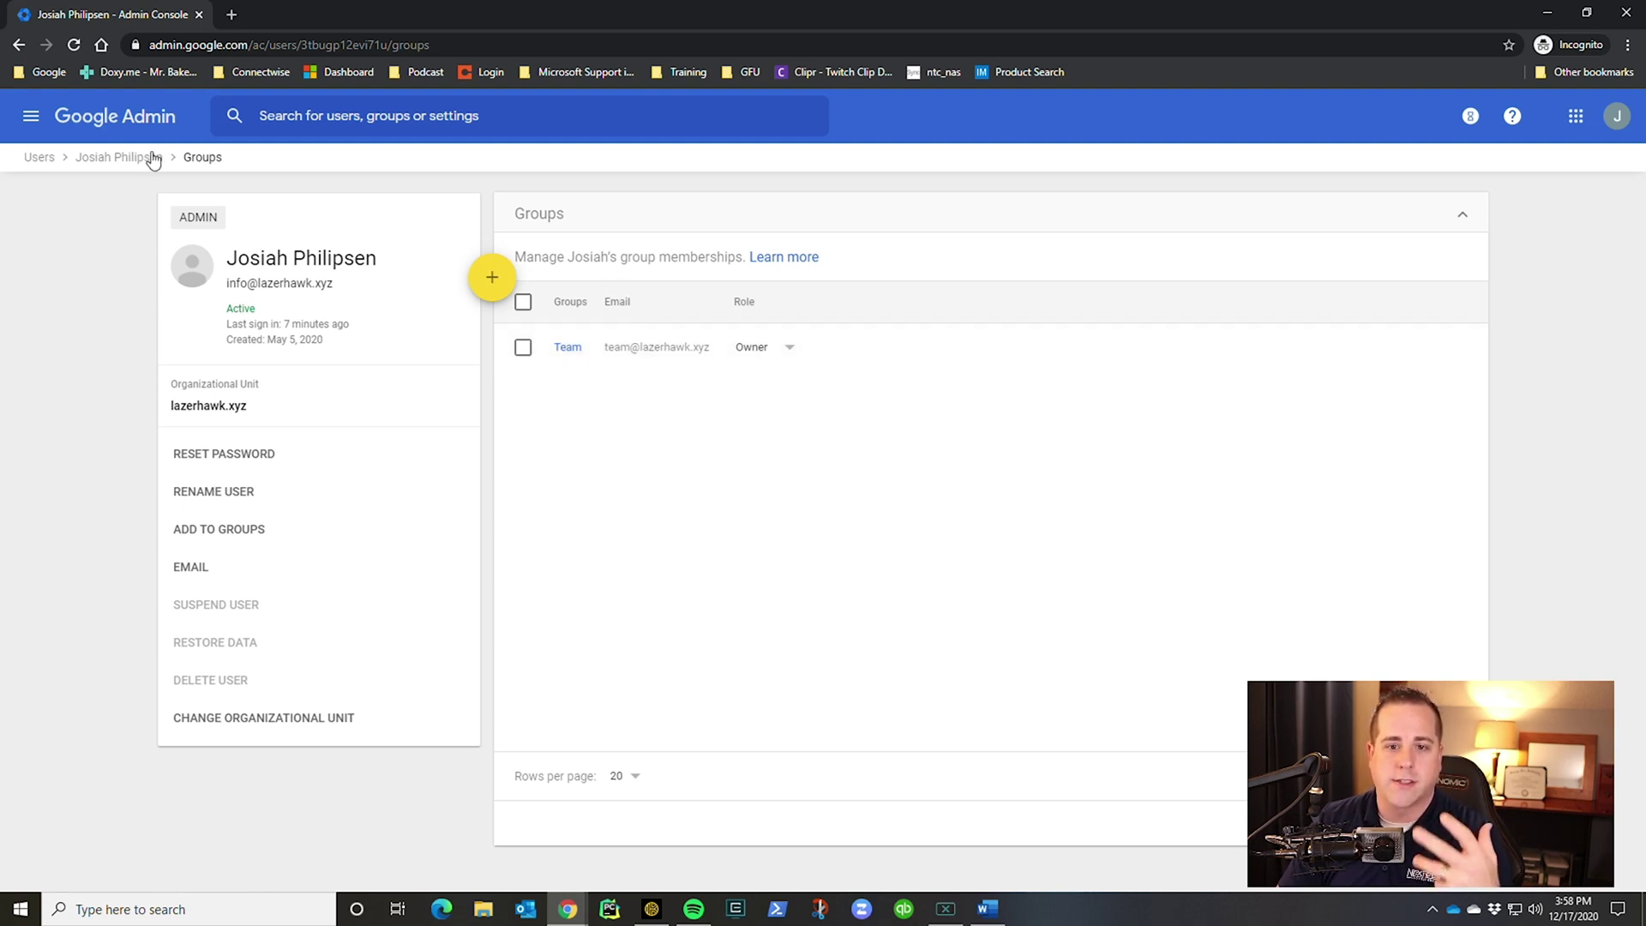
left_click(95, 160)
scroll(764, 515, "down", 7)
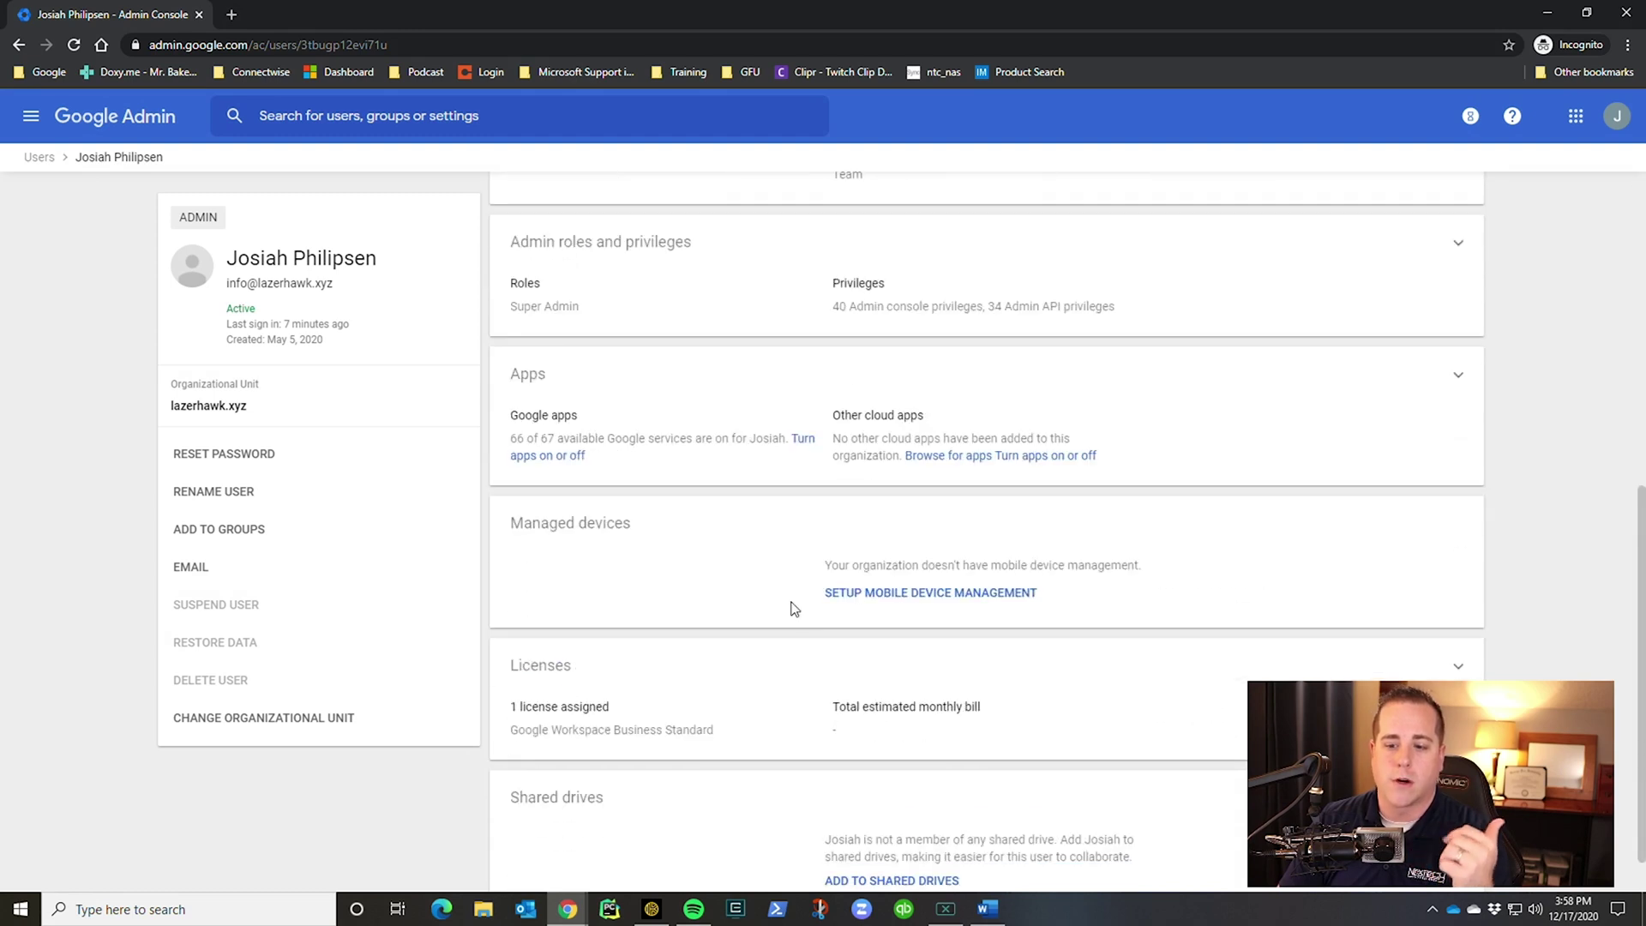
scroll(794, 609, "down", 1)
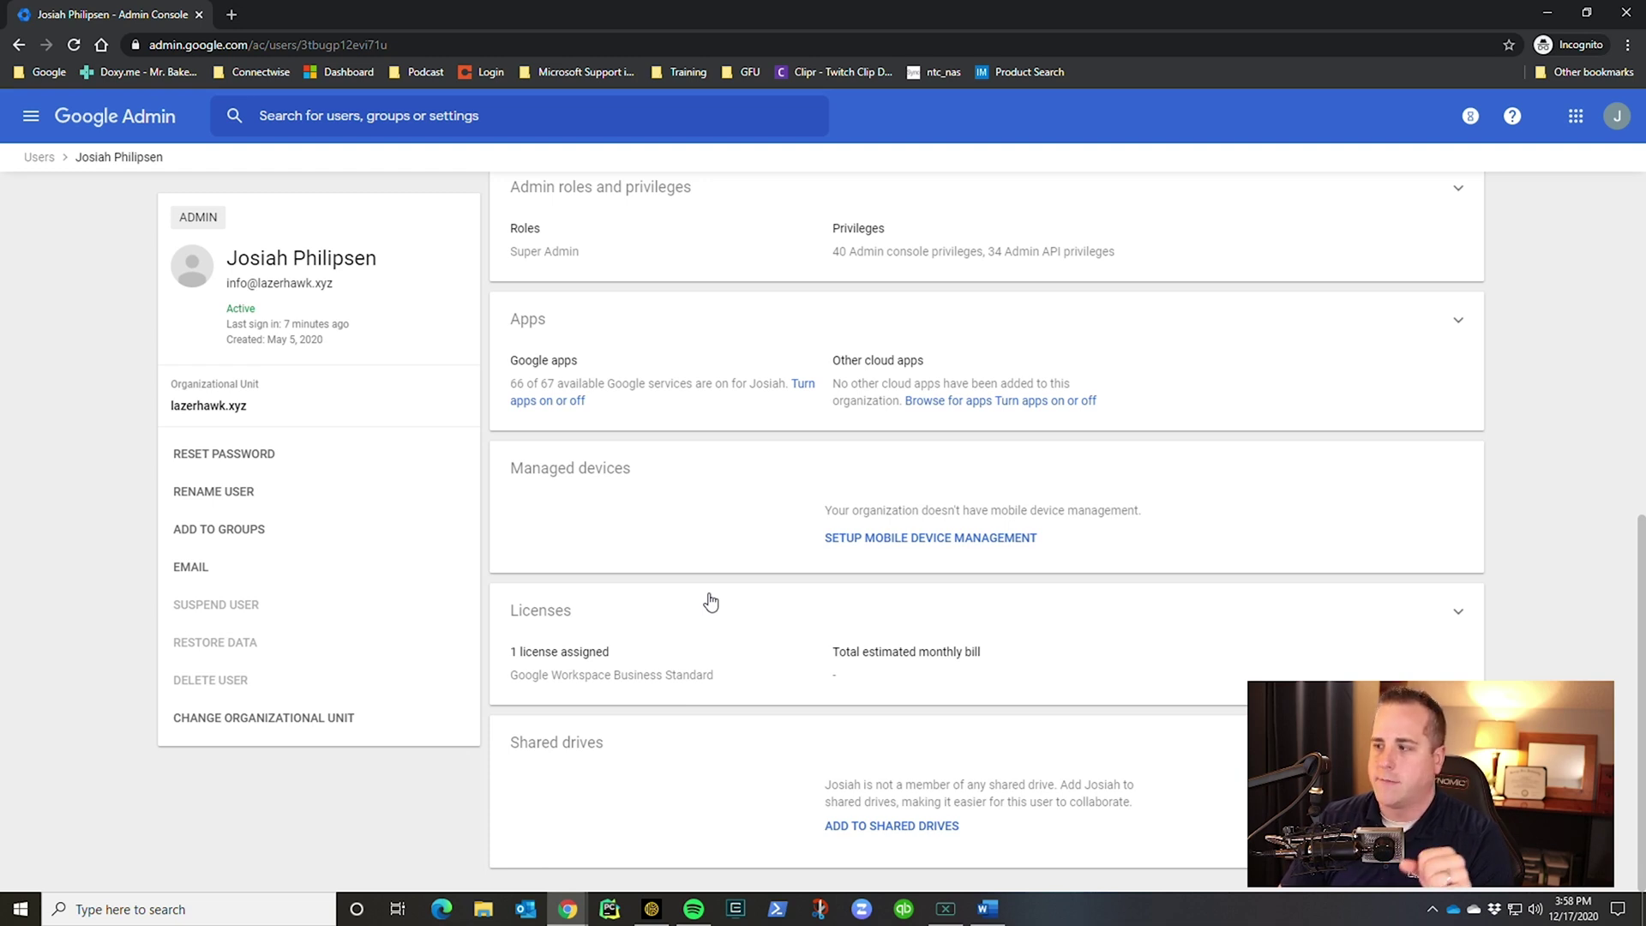
Scroll back up the Groups list to the Team group
scroll(738, 596, "up", 8)
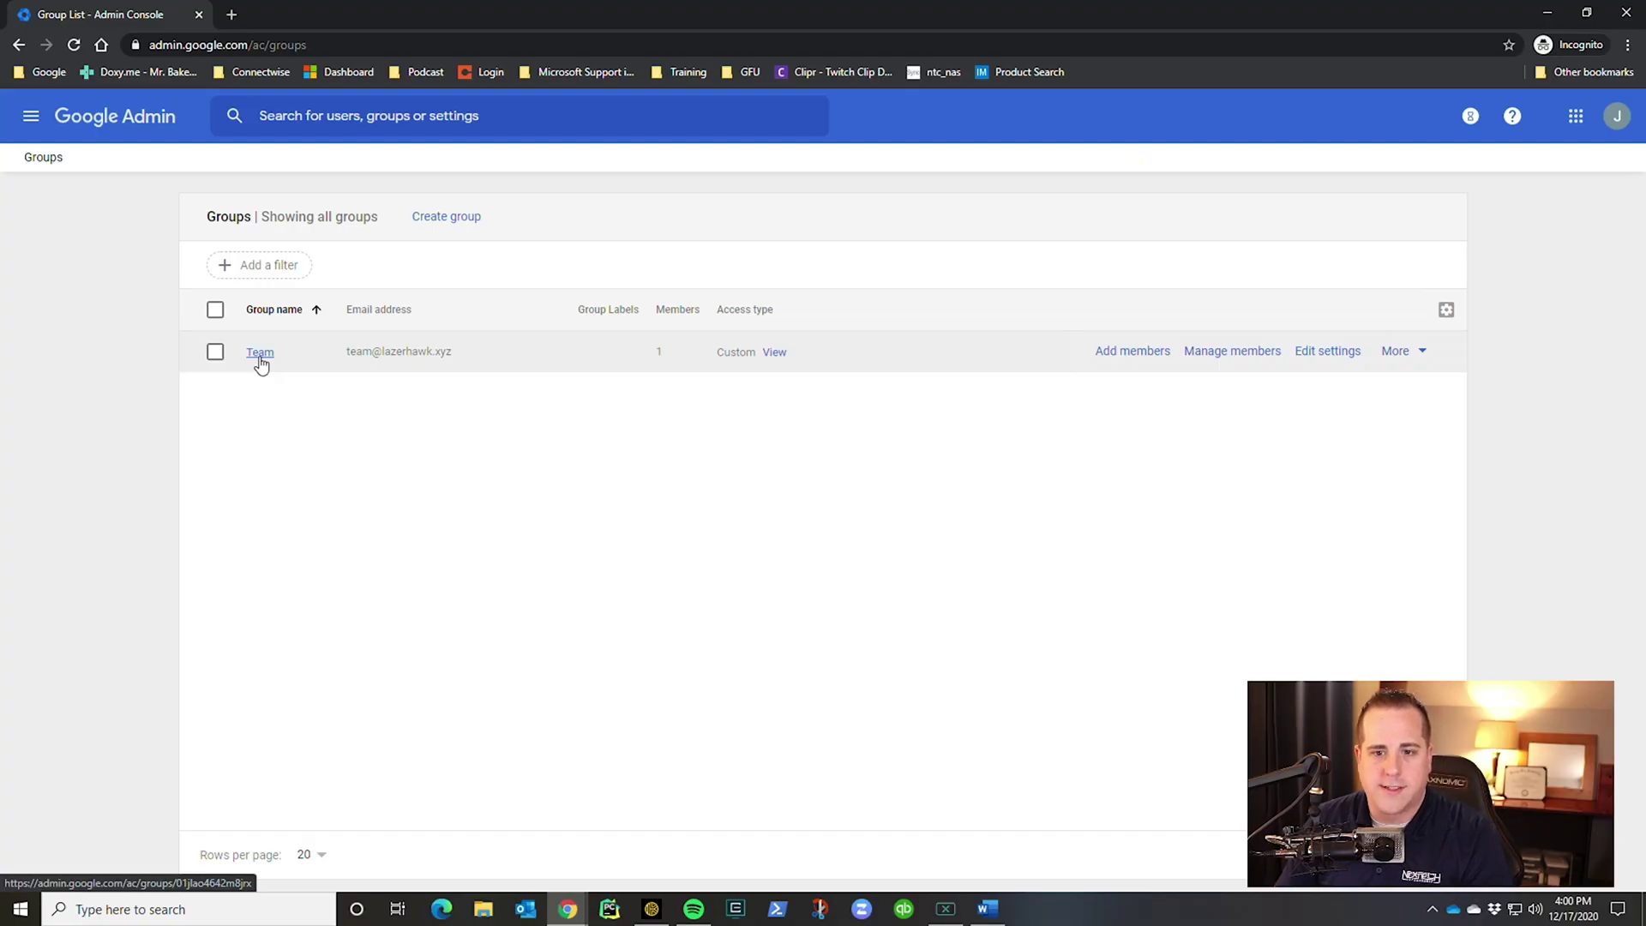
Open the Team group and review its group information details
left_click(266, 360)
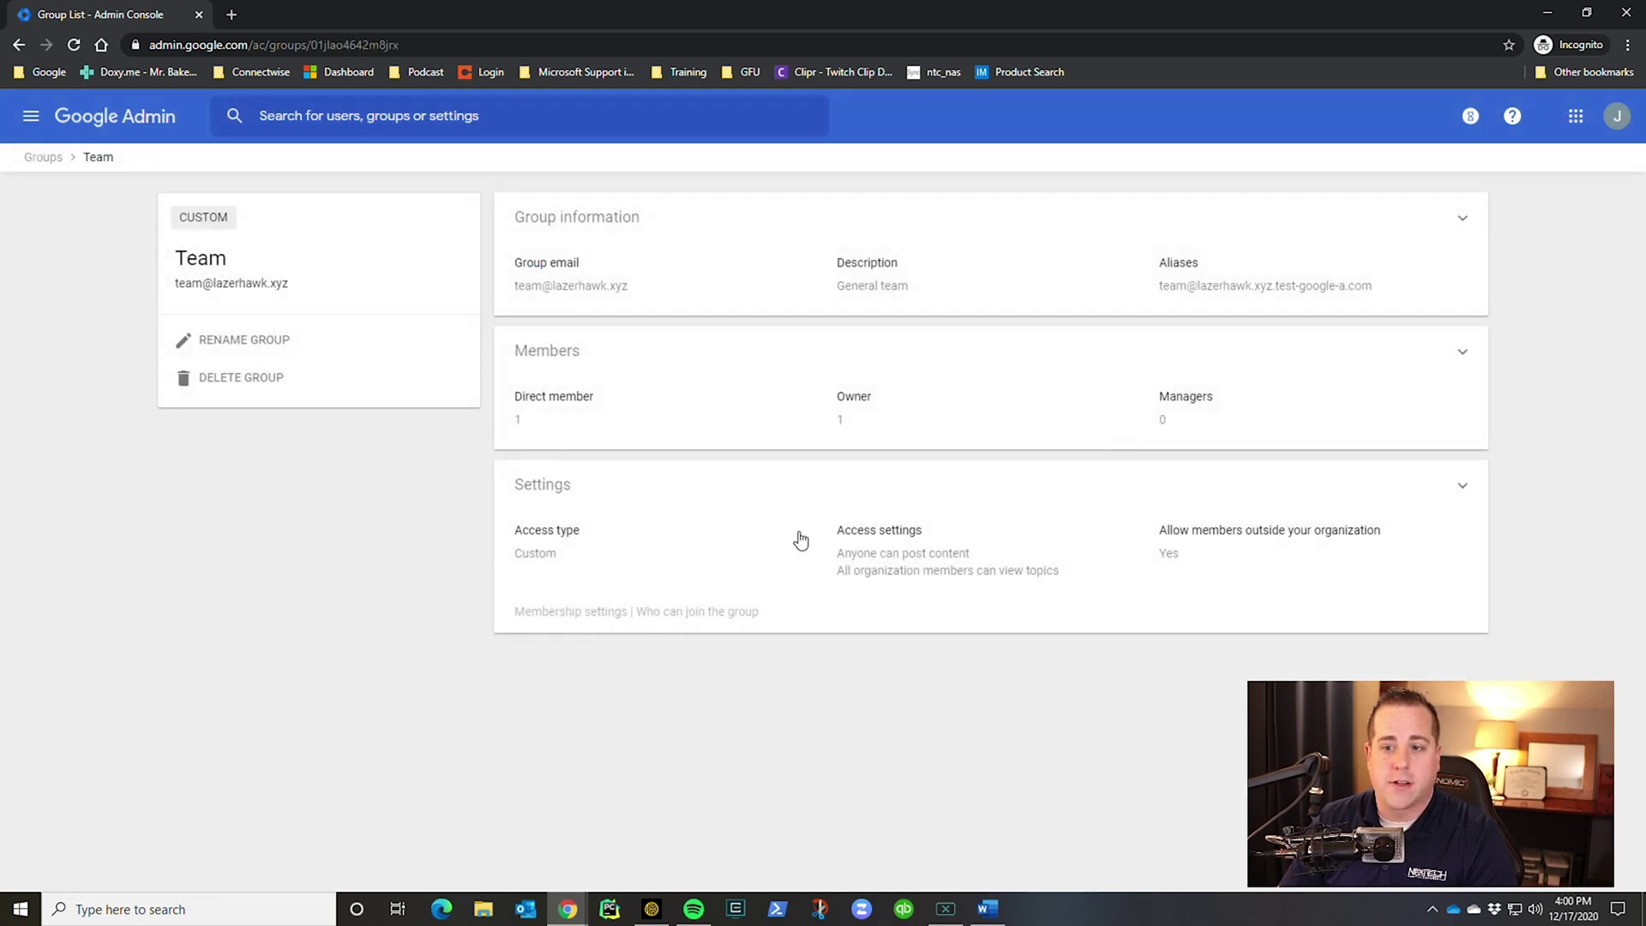
left_click(728, 304)
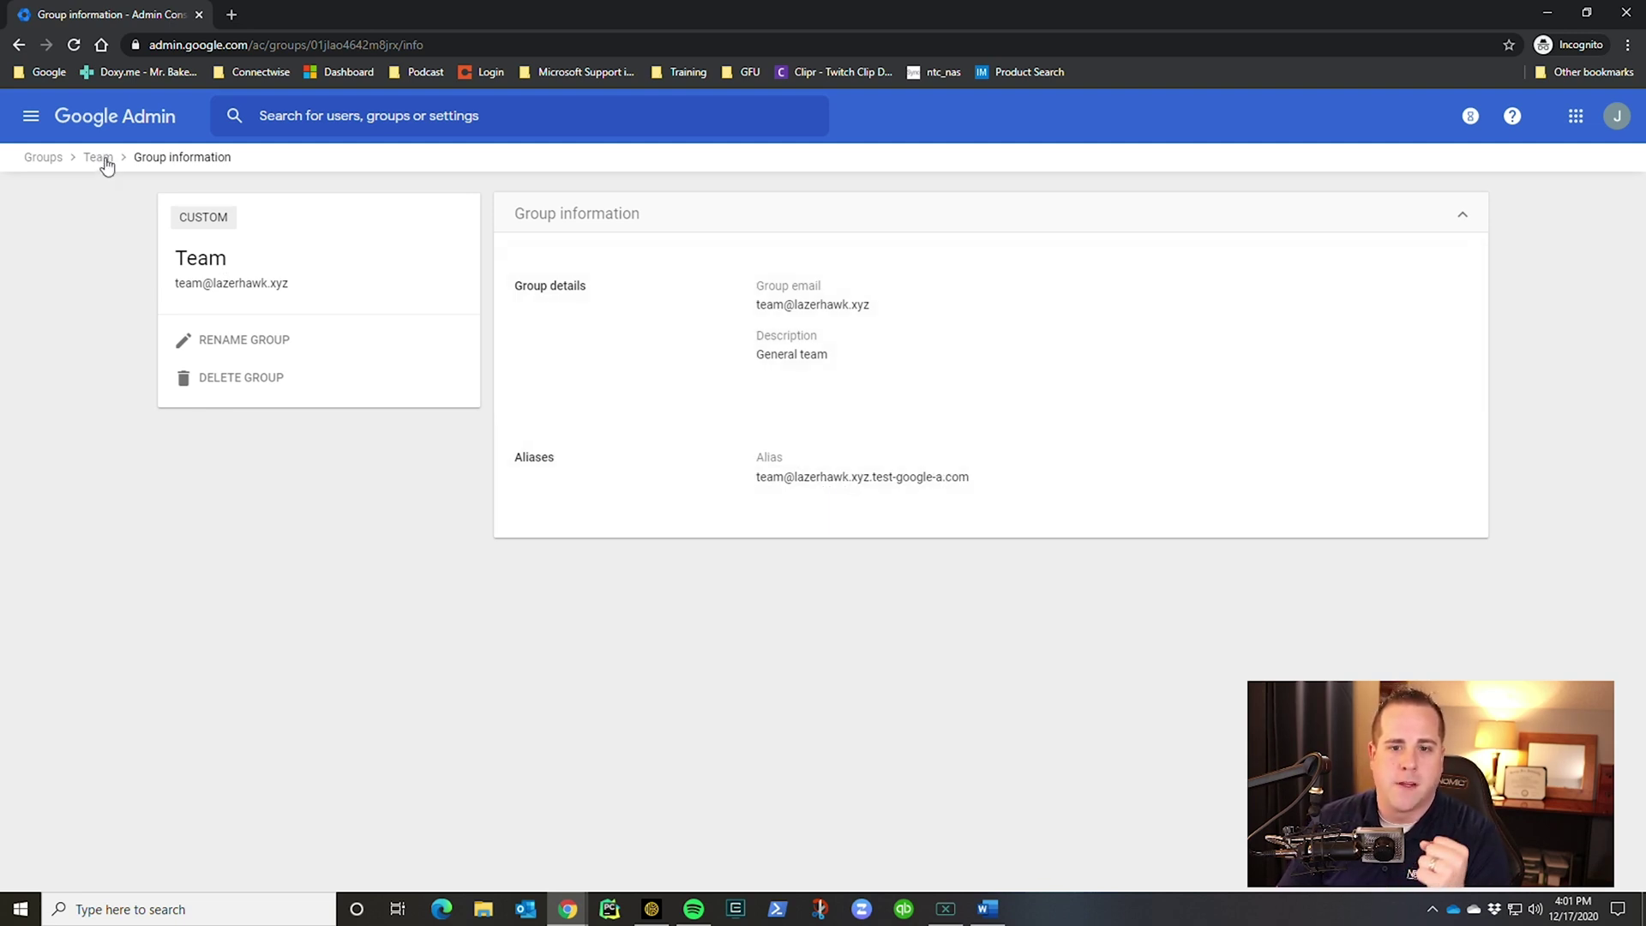
left_click(106, 166)
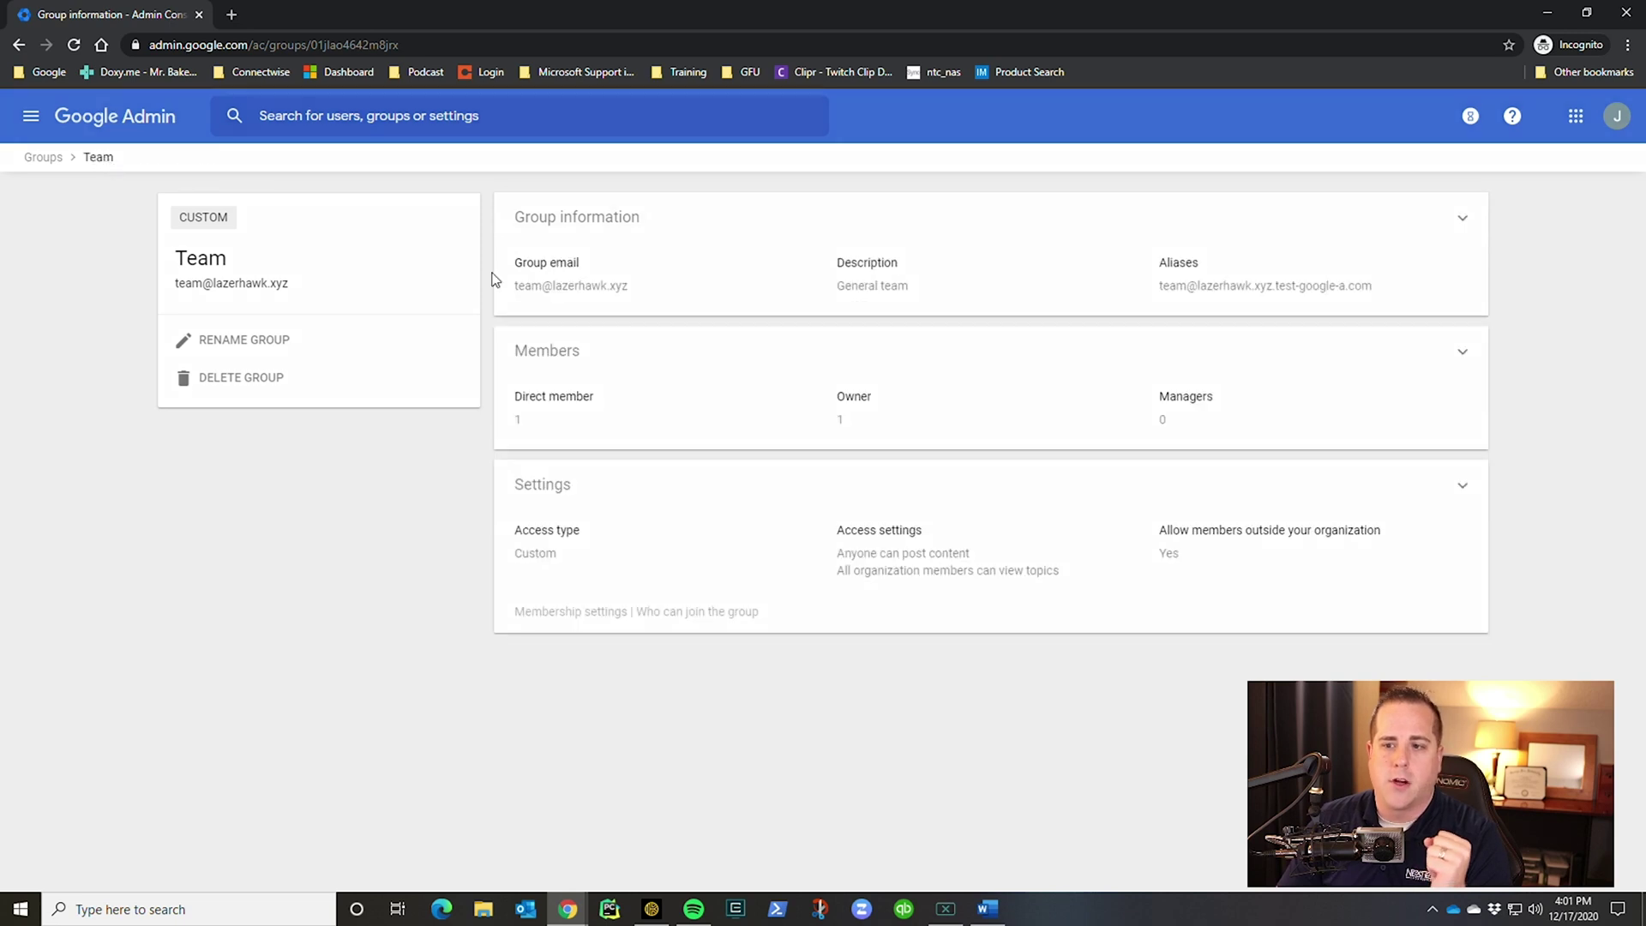
Change the Team group member's role to Owner and return to the group details
left_click(743, 408)
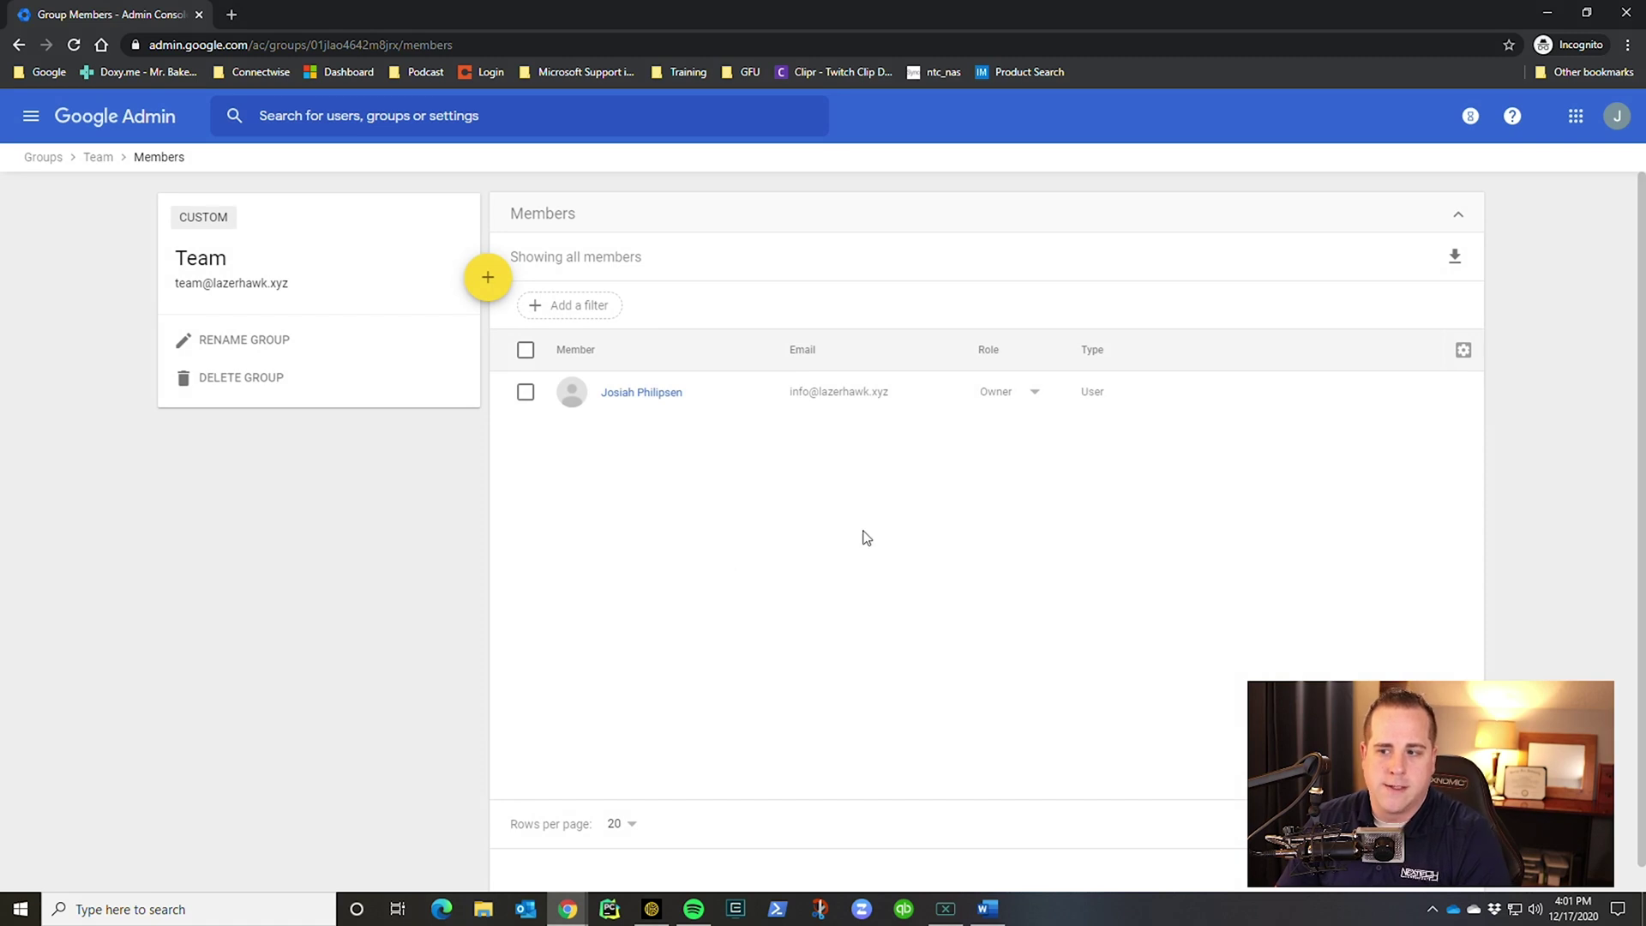
left_click(1034, 396)
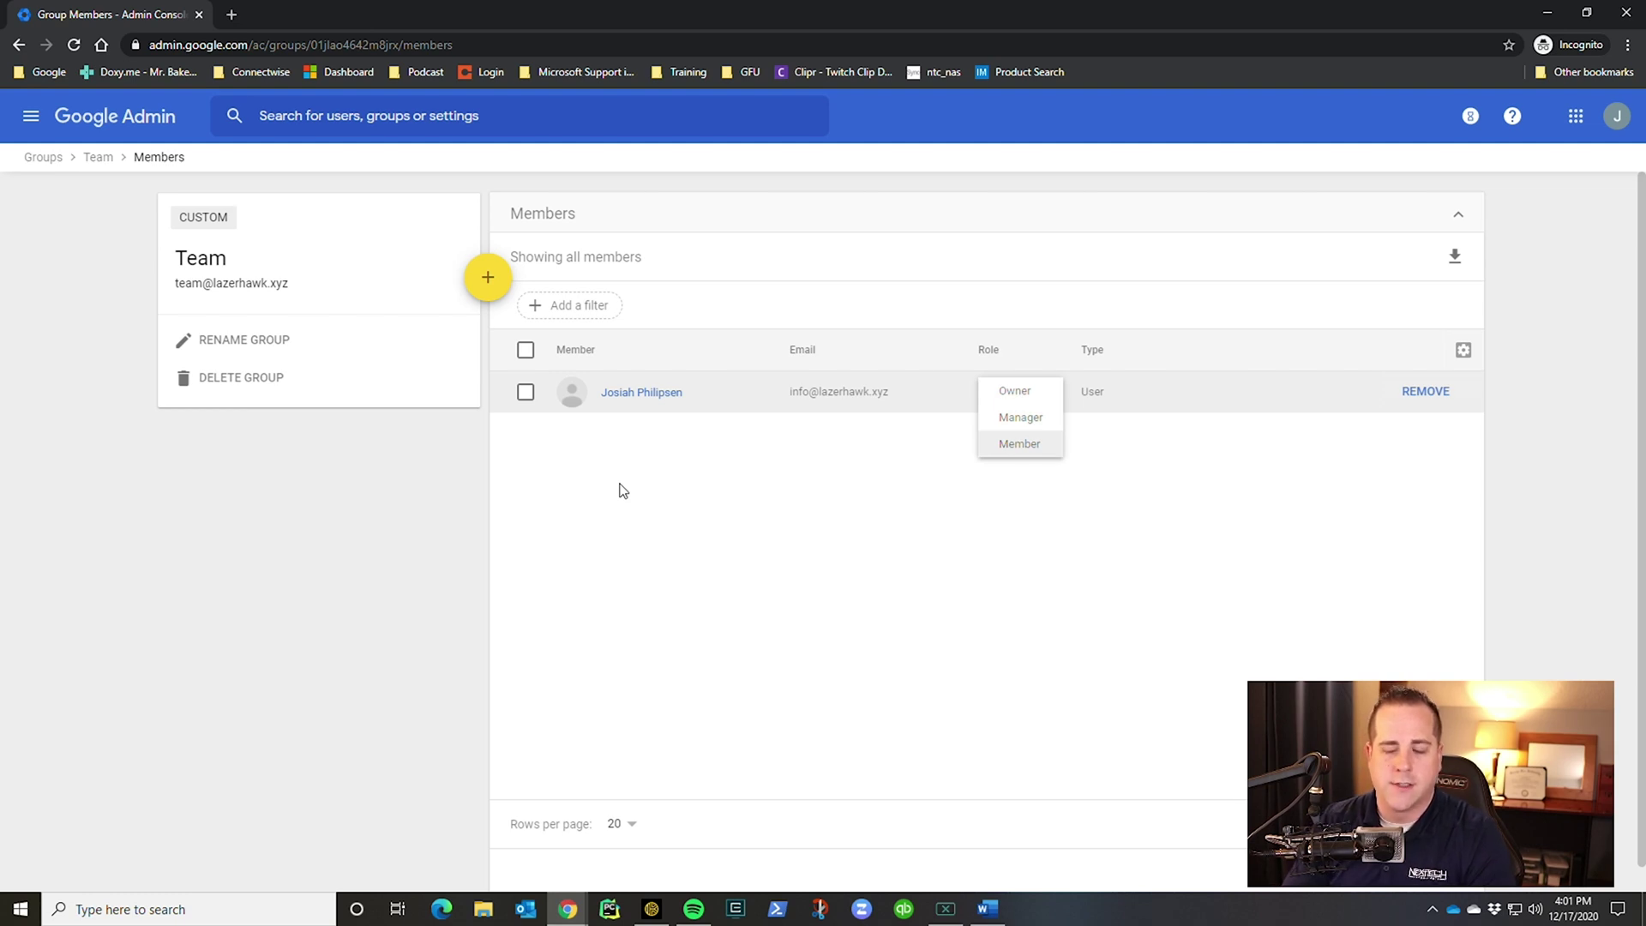
left_click(728, 478)
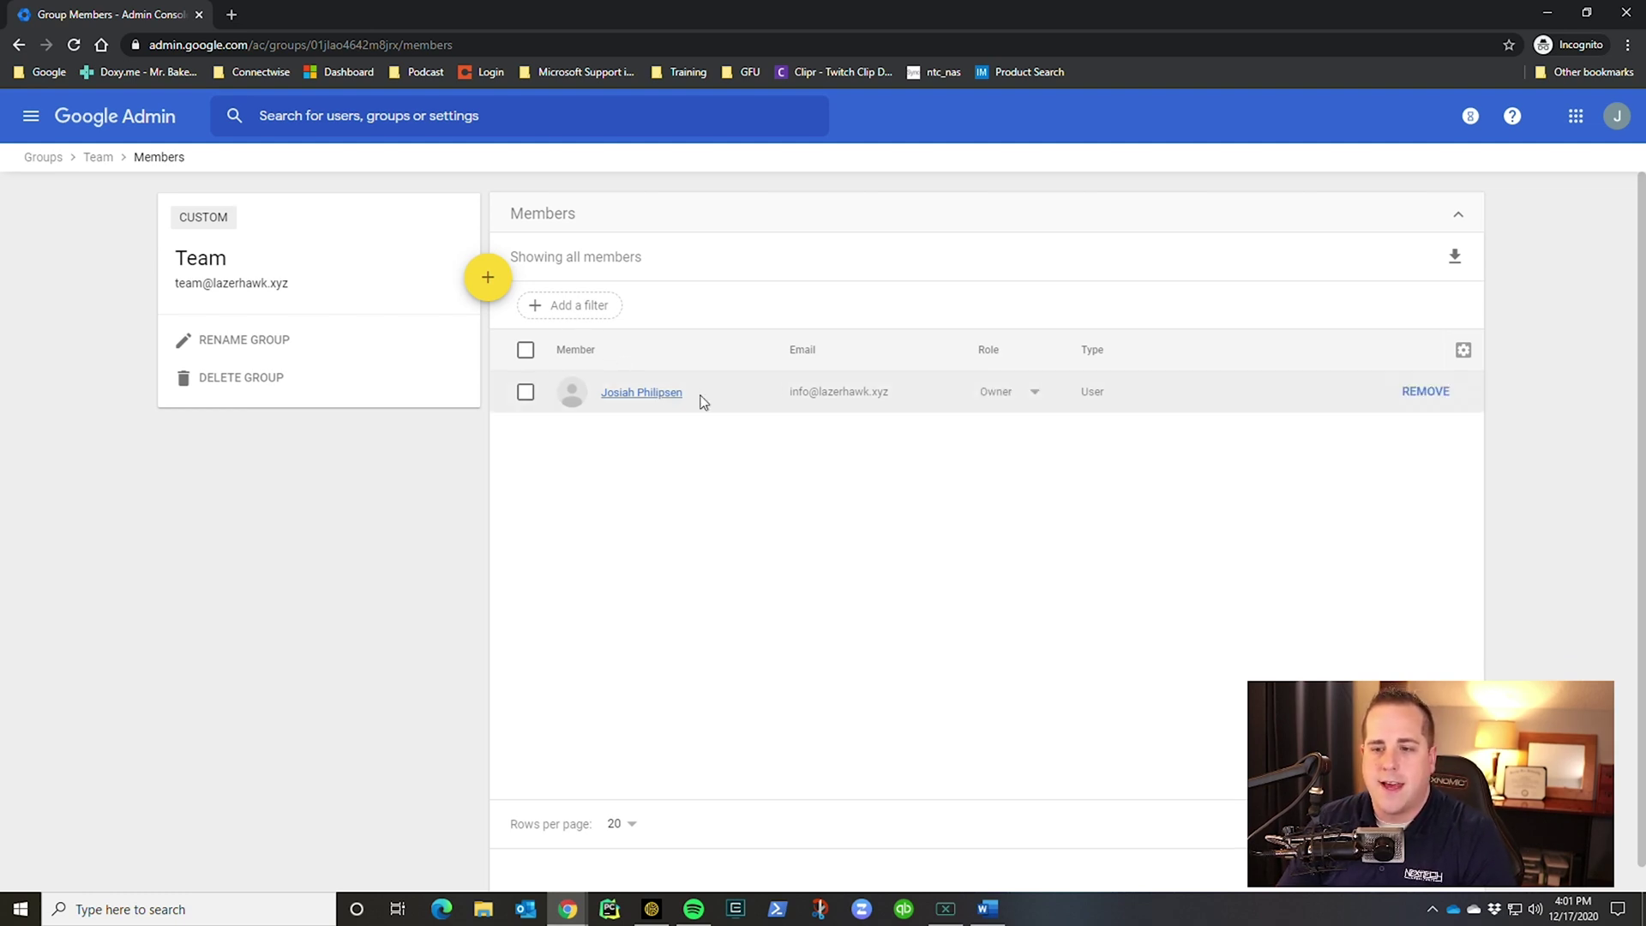
left_click(97, 158)
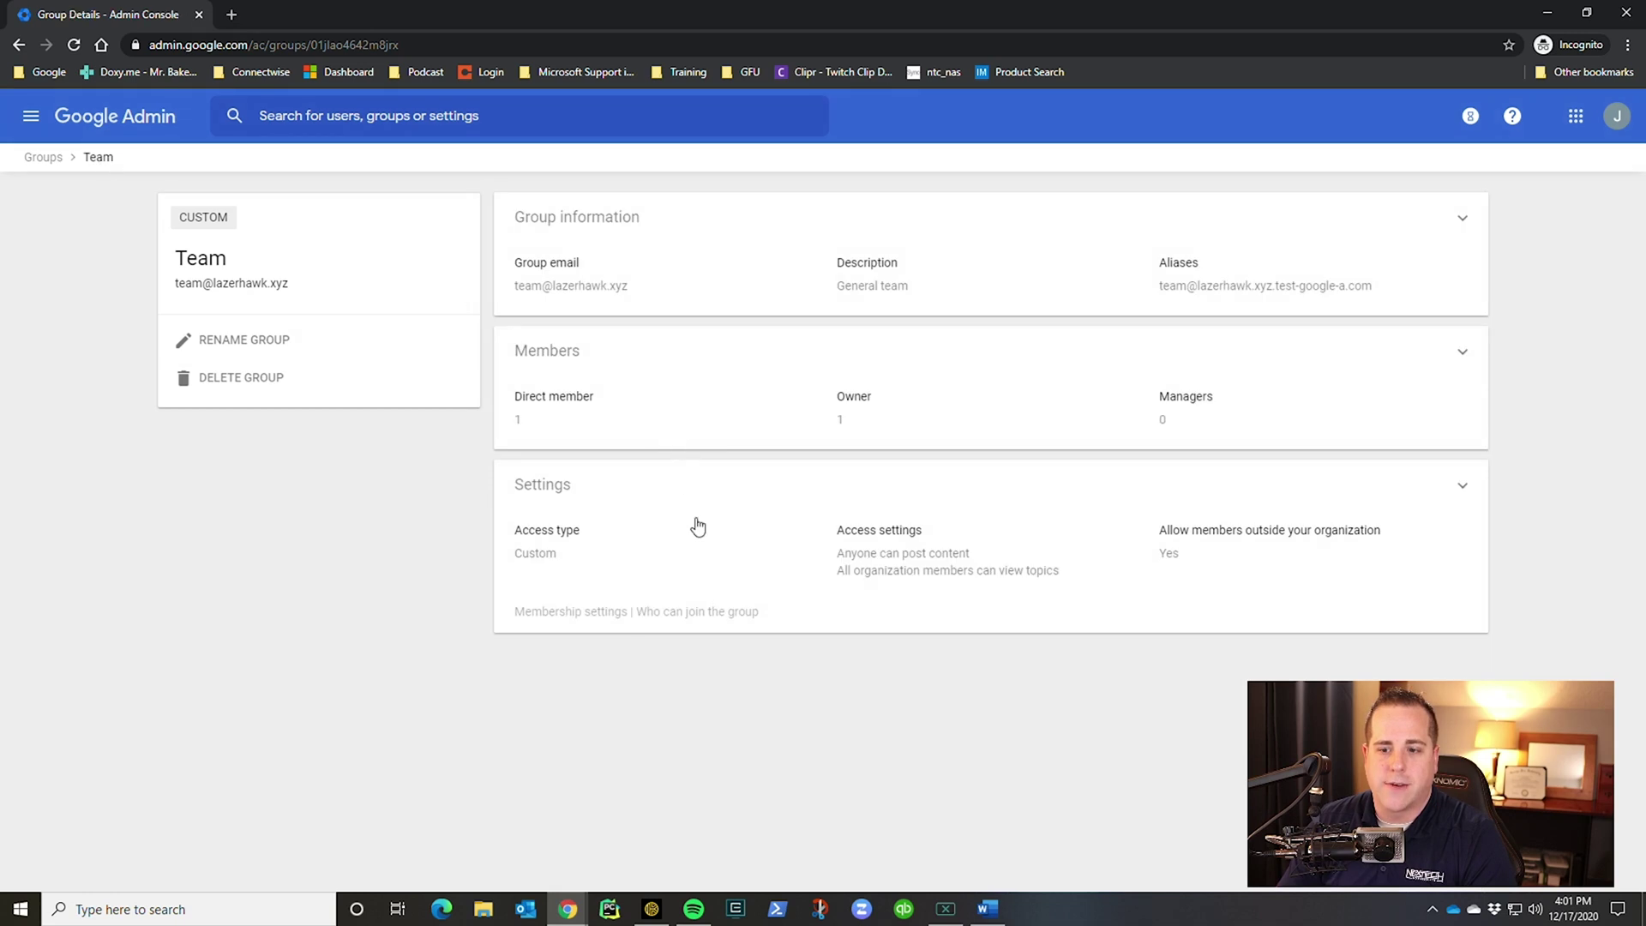
Edit the Team group's access type so the entire organization can't view members, and save
left_click(695, 559)
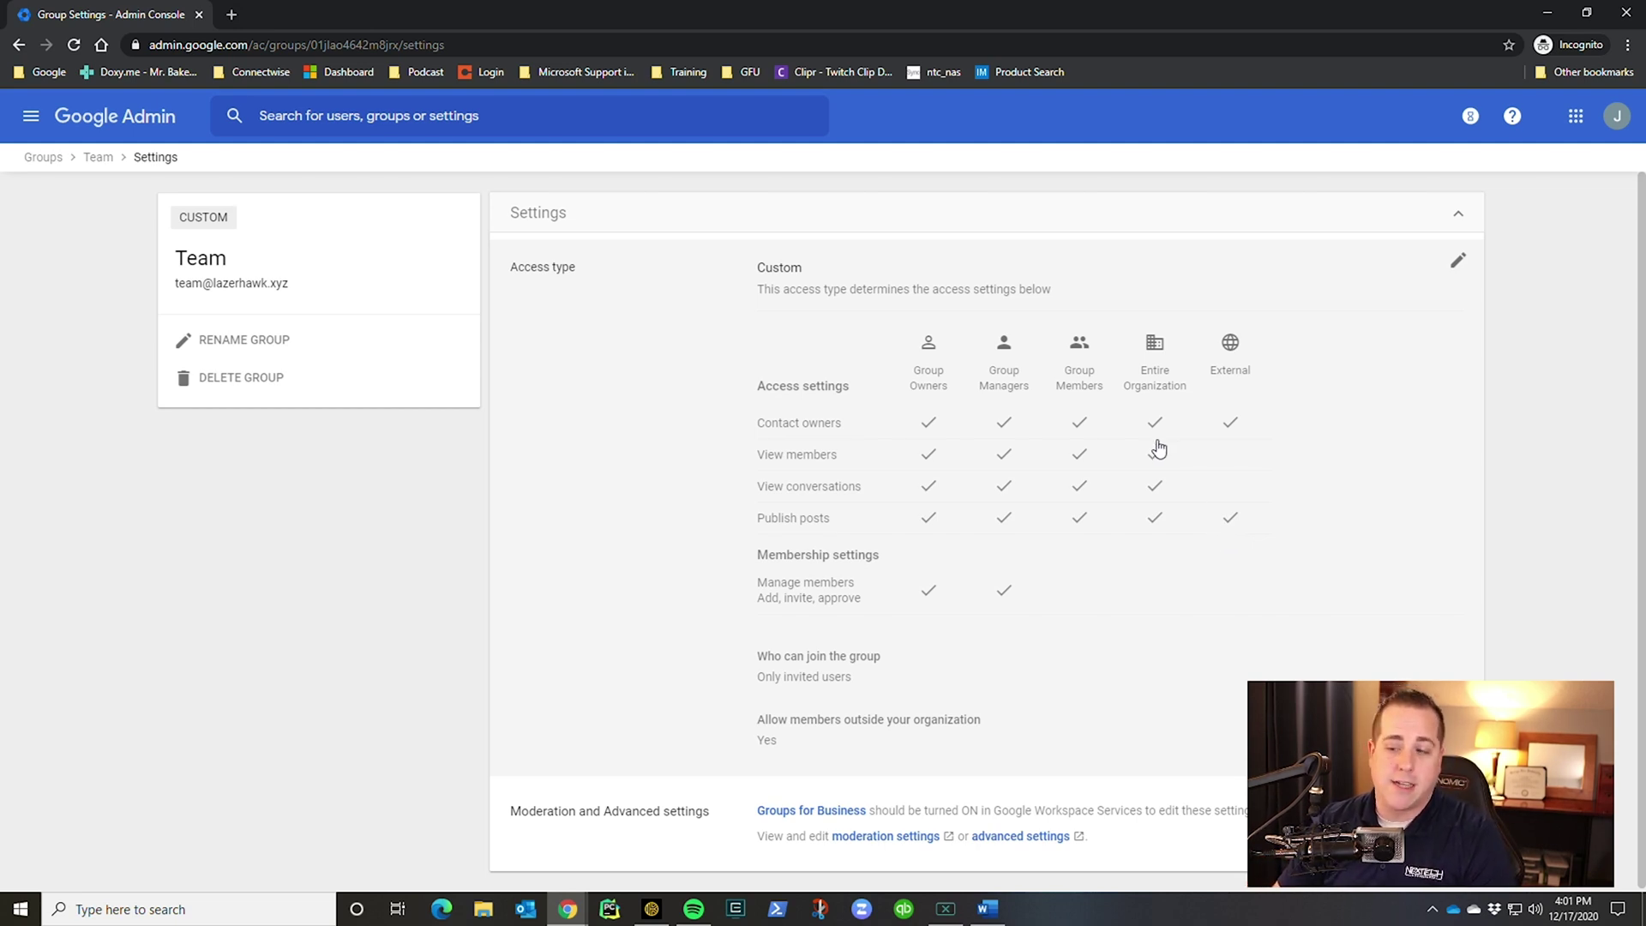
left_click(1104, 429)
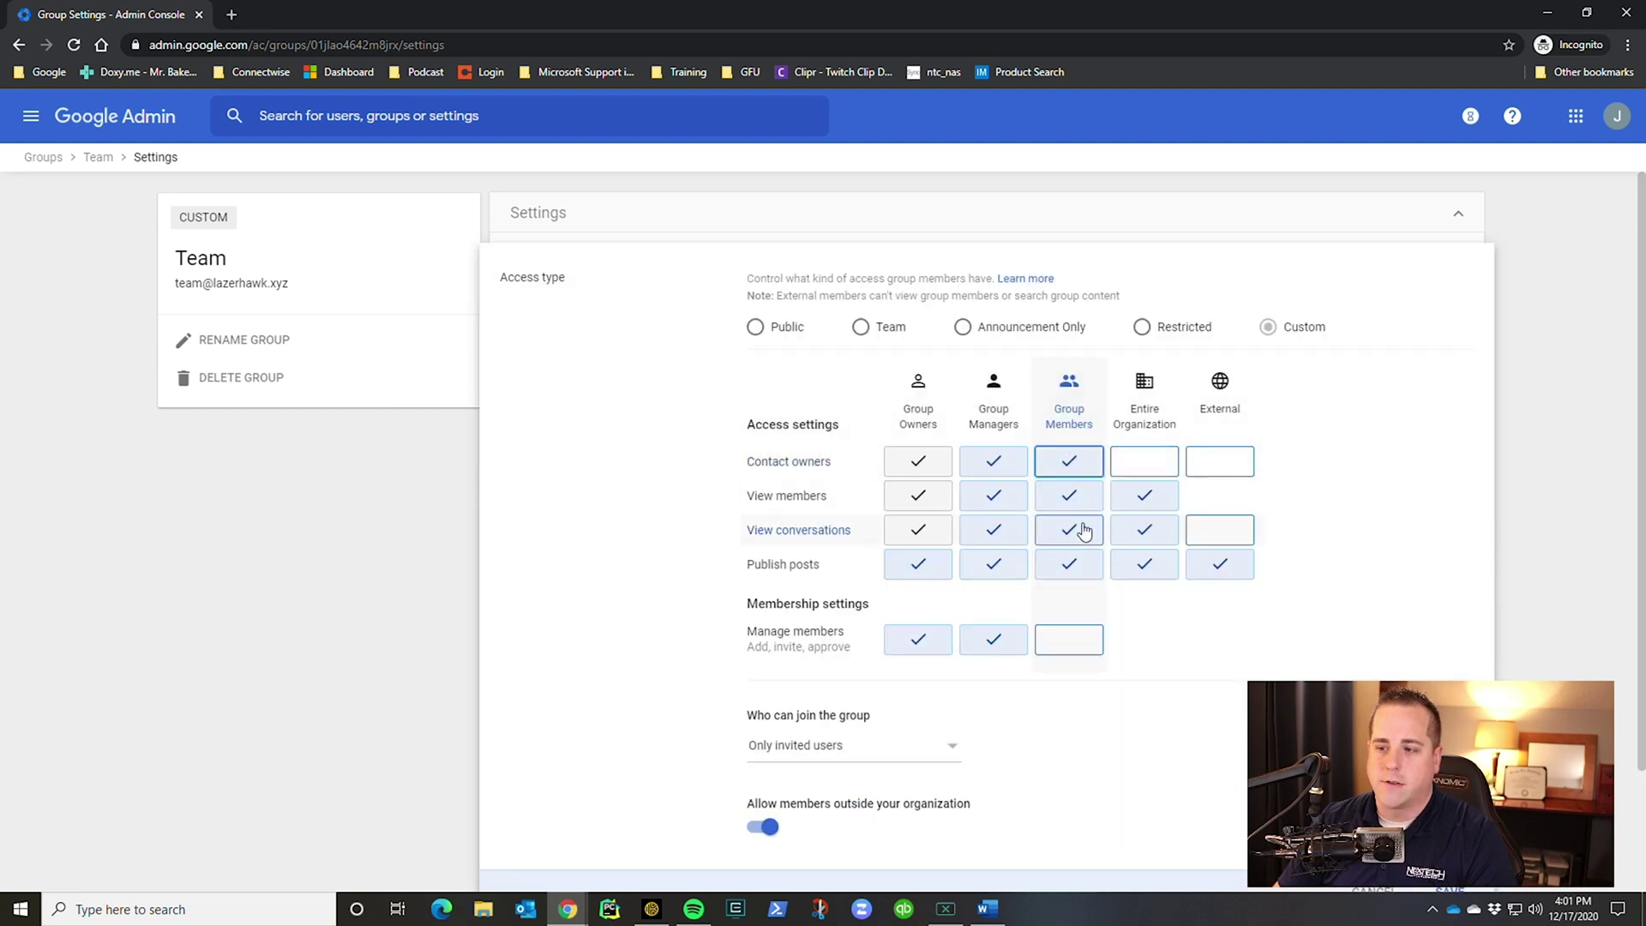
left_click(1146, 502)
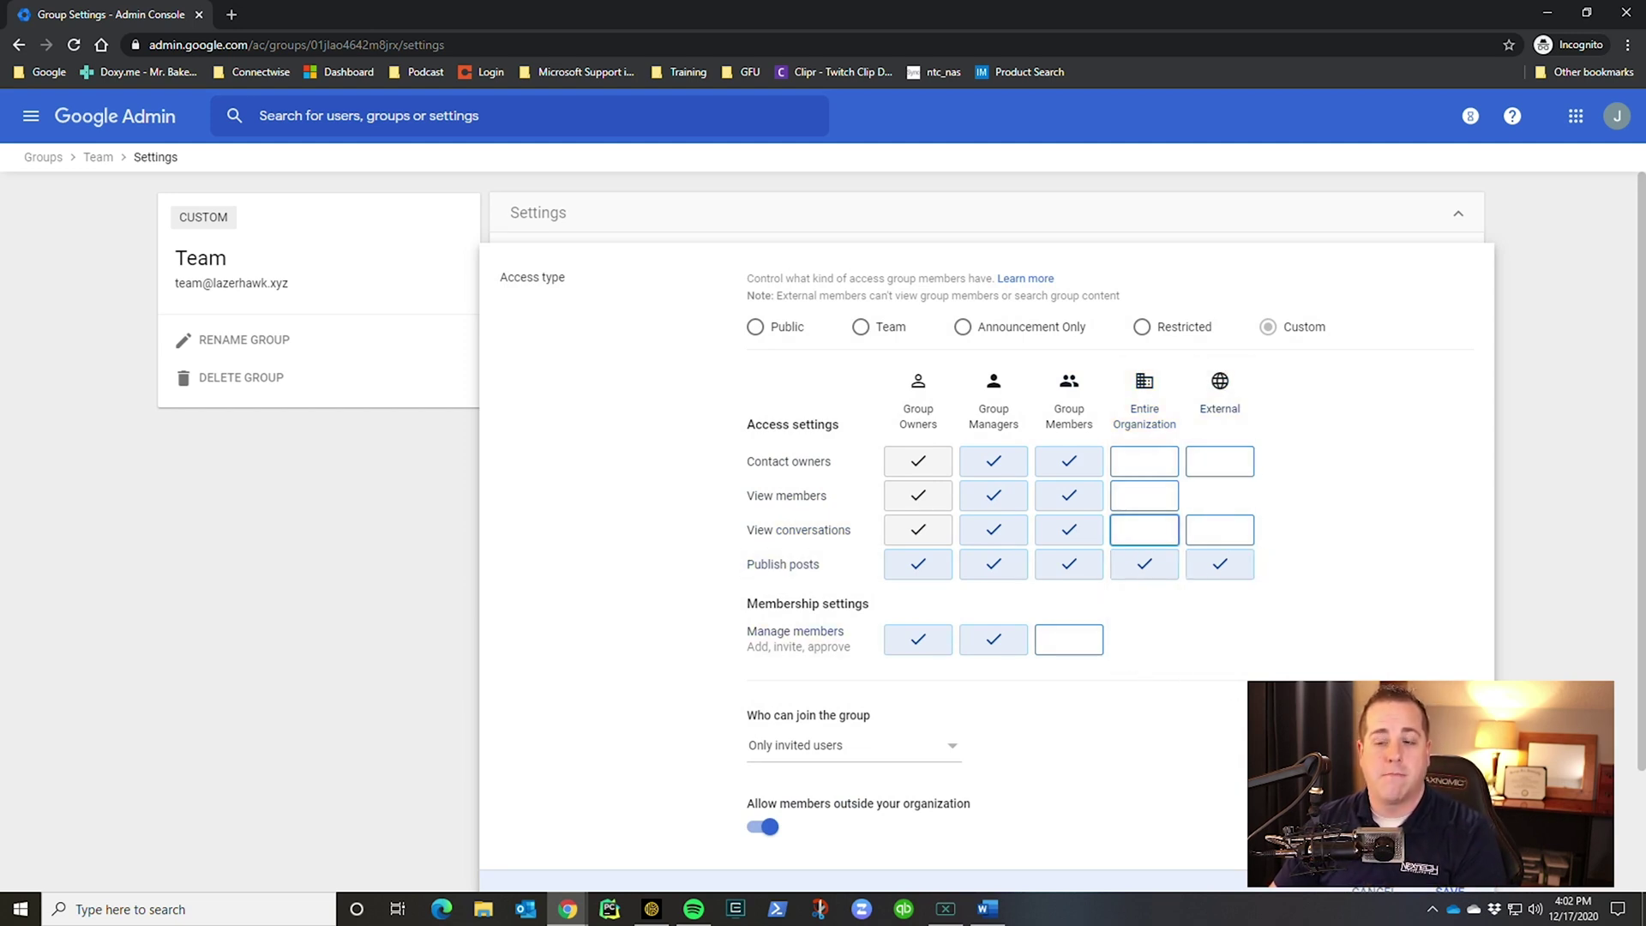
scroll(1180, 717, "down", 2)
left_click(1449, 772)
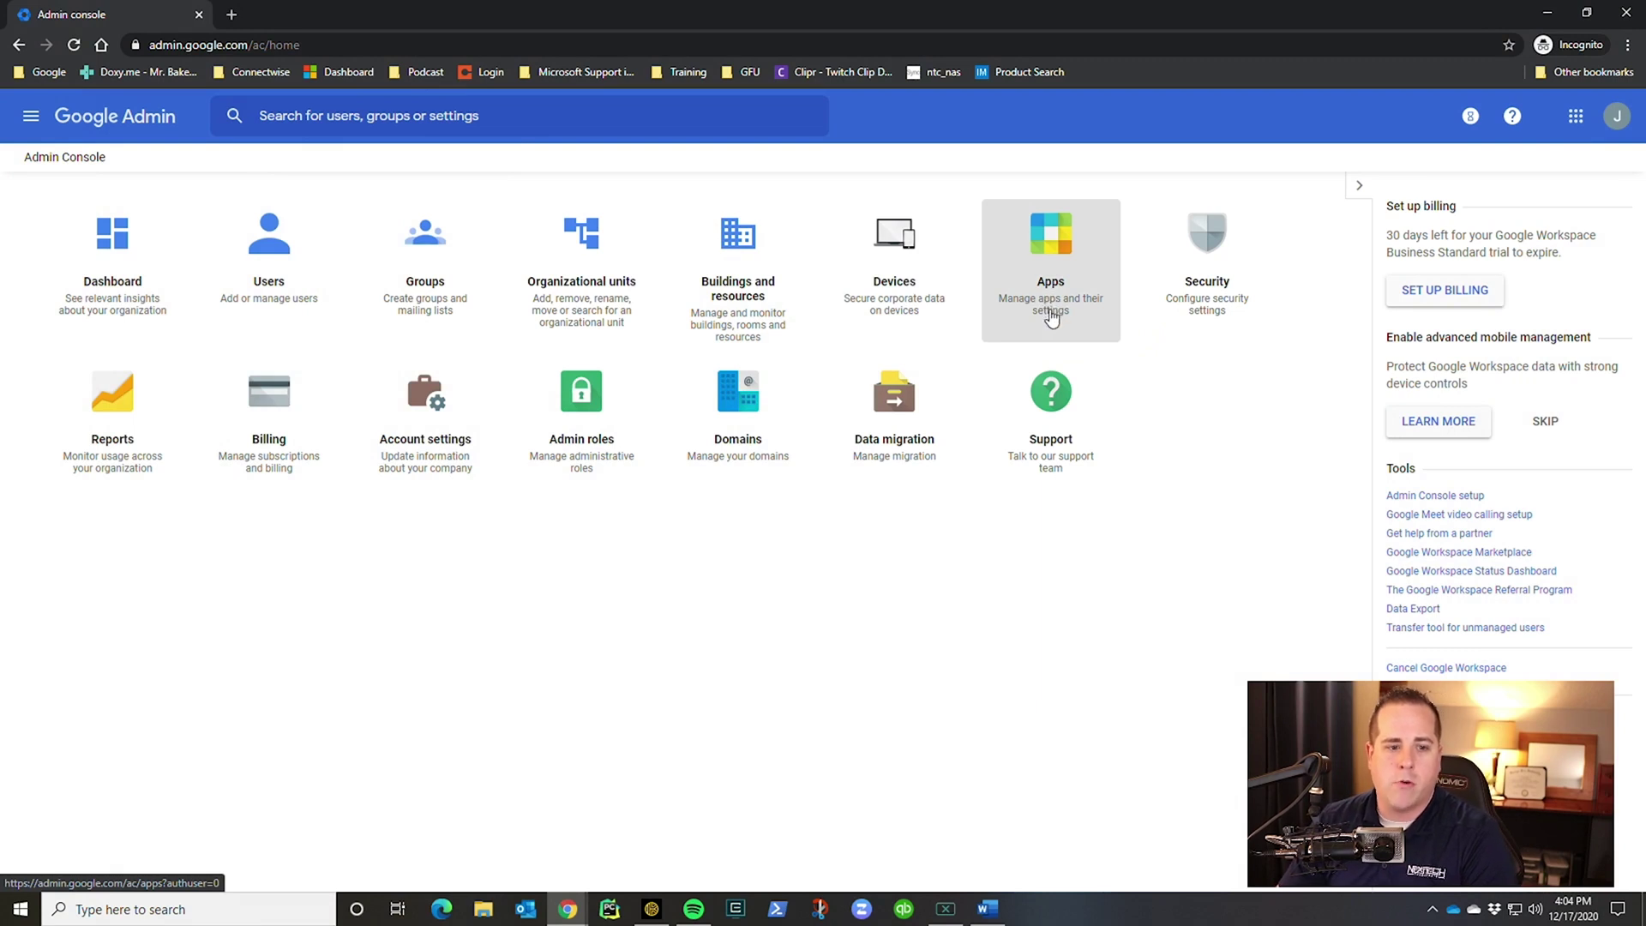
Go to Apps > Google Workspace and open the Calendar service settings
left_click(1050, 315)
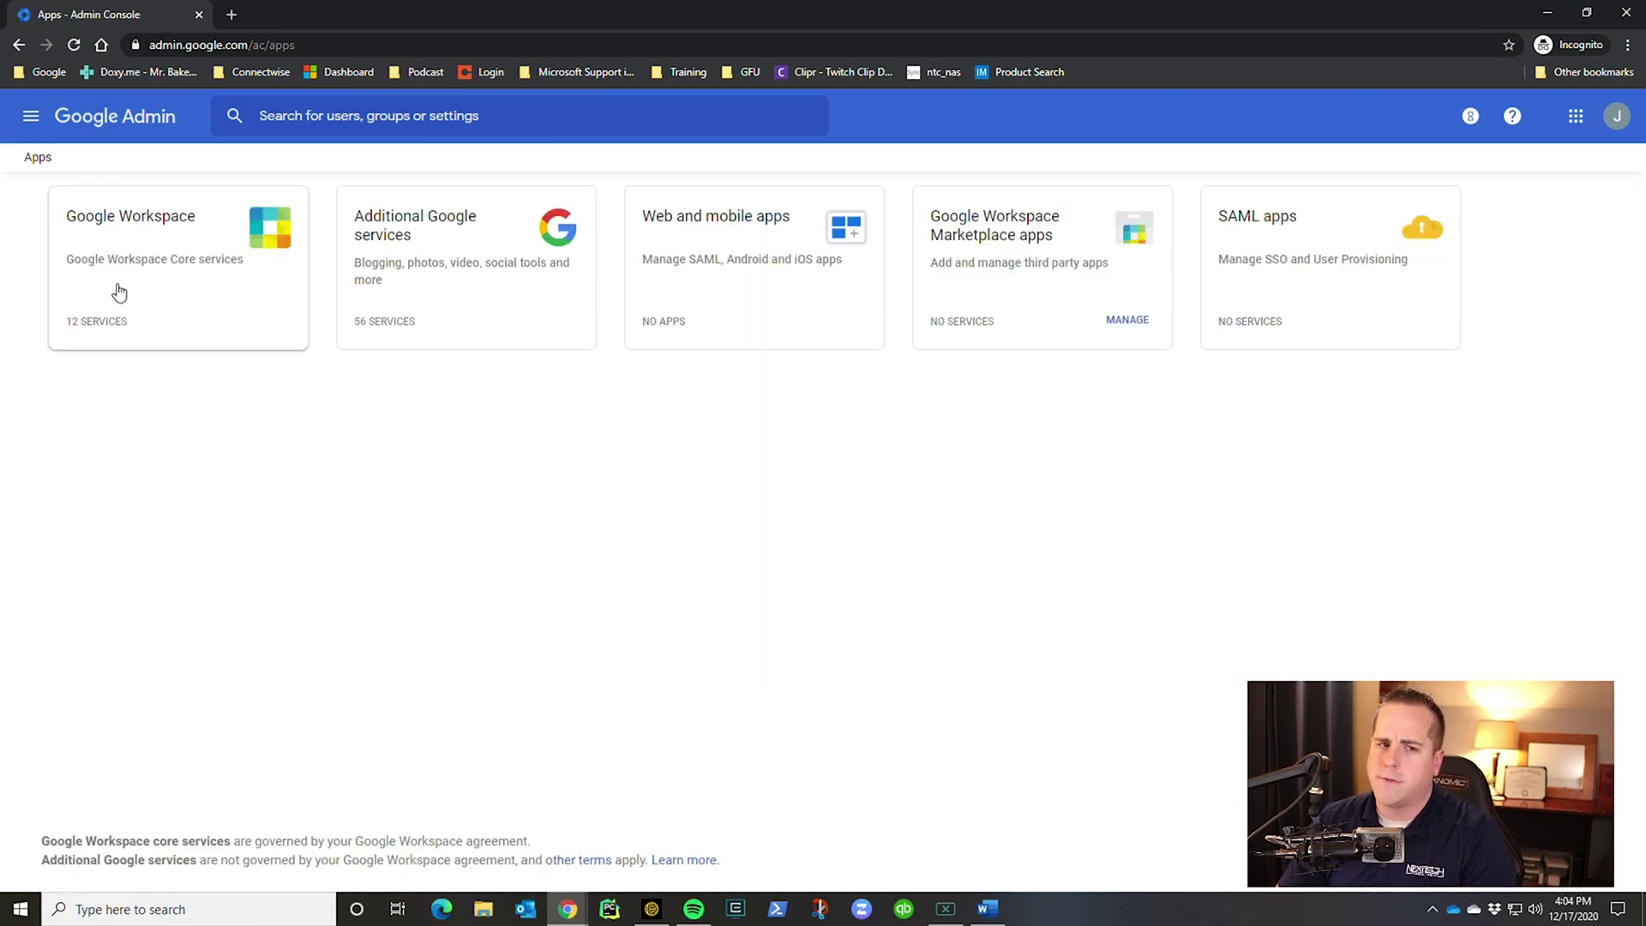
left_click(125, 234)
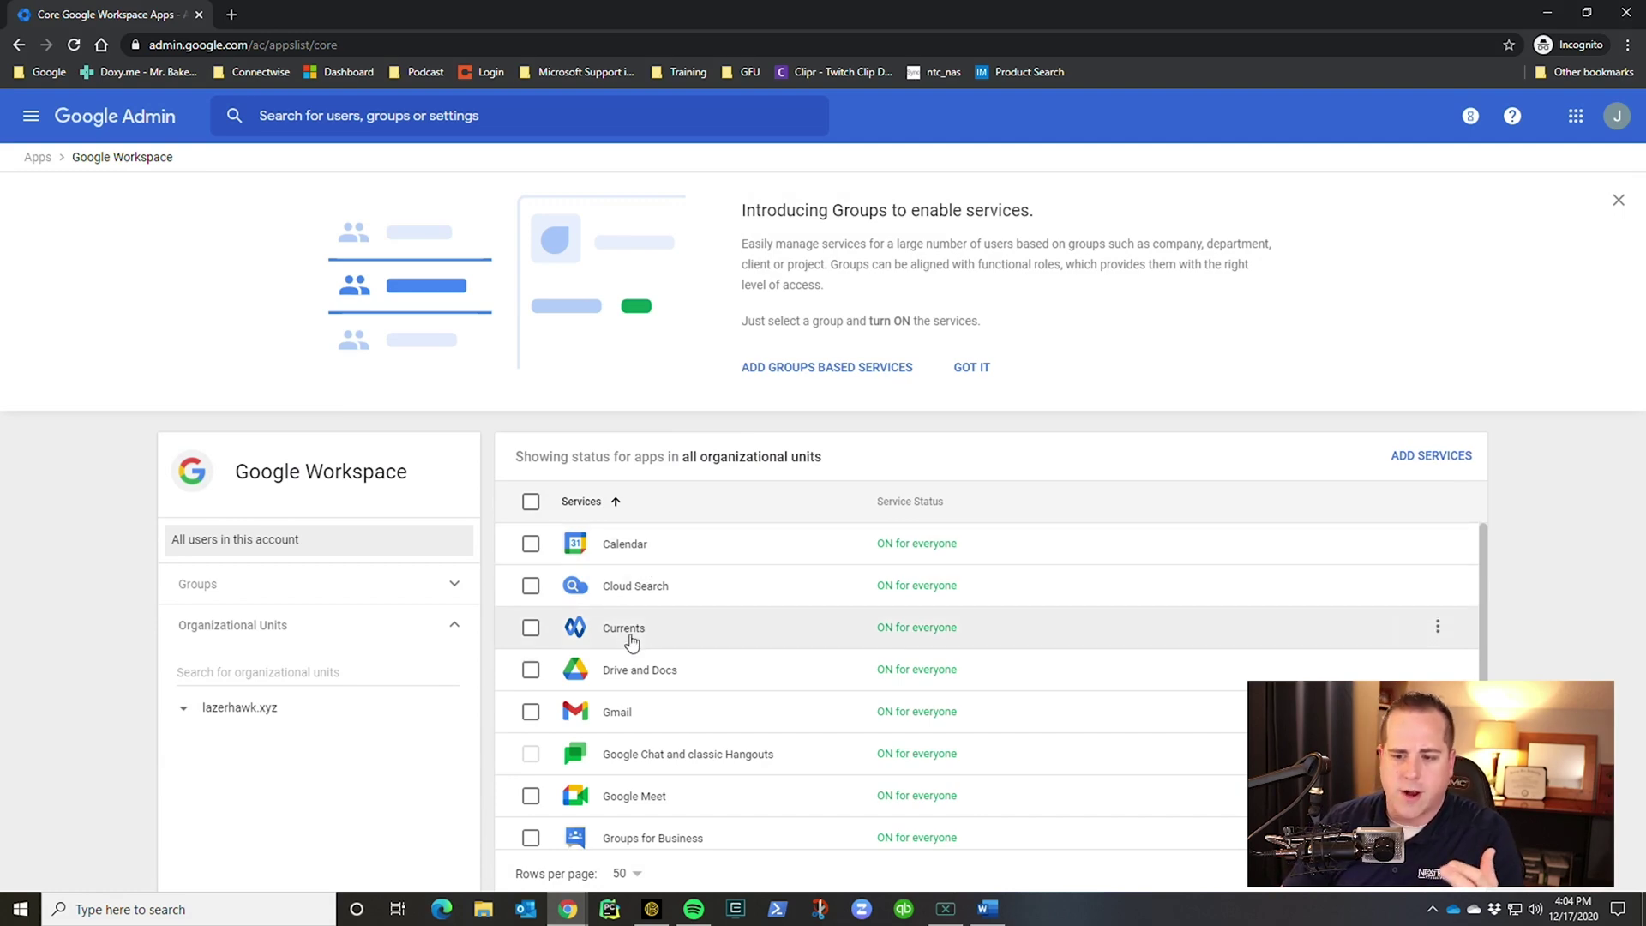
left_click(632, 545)
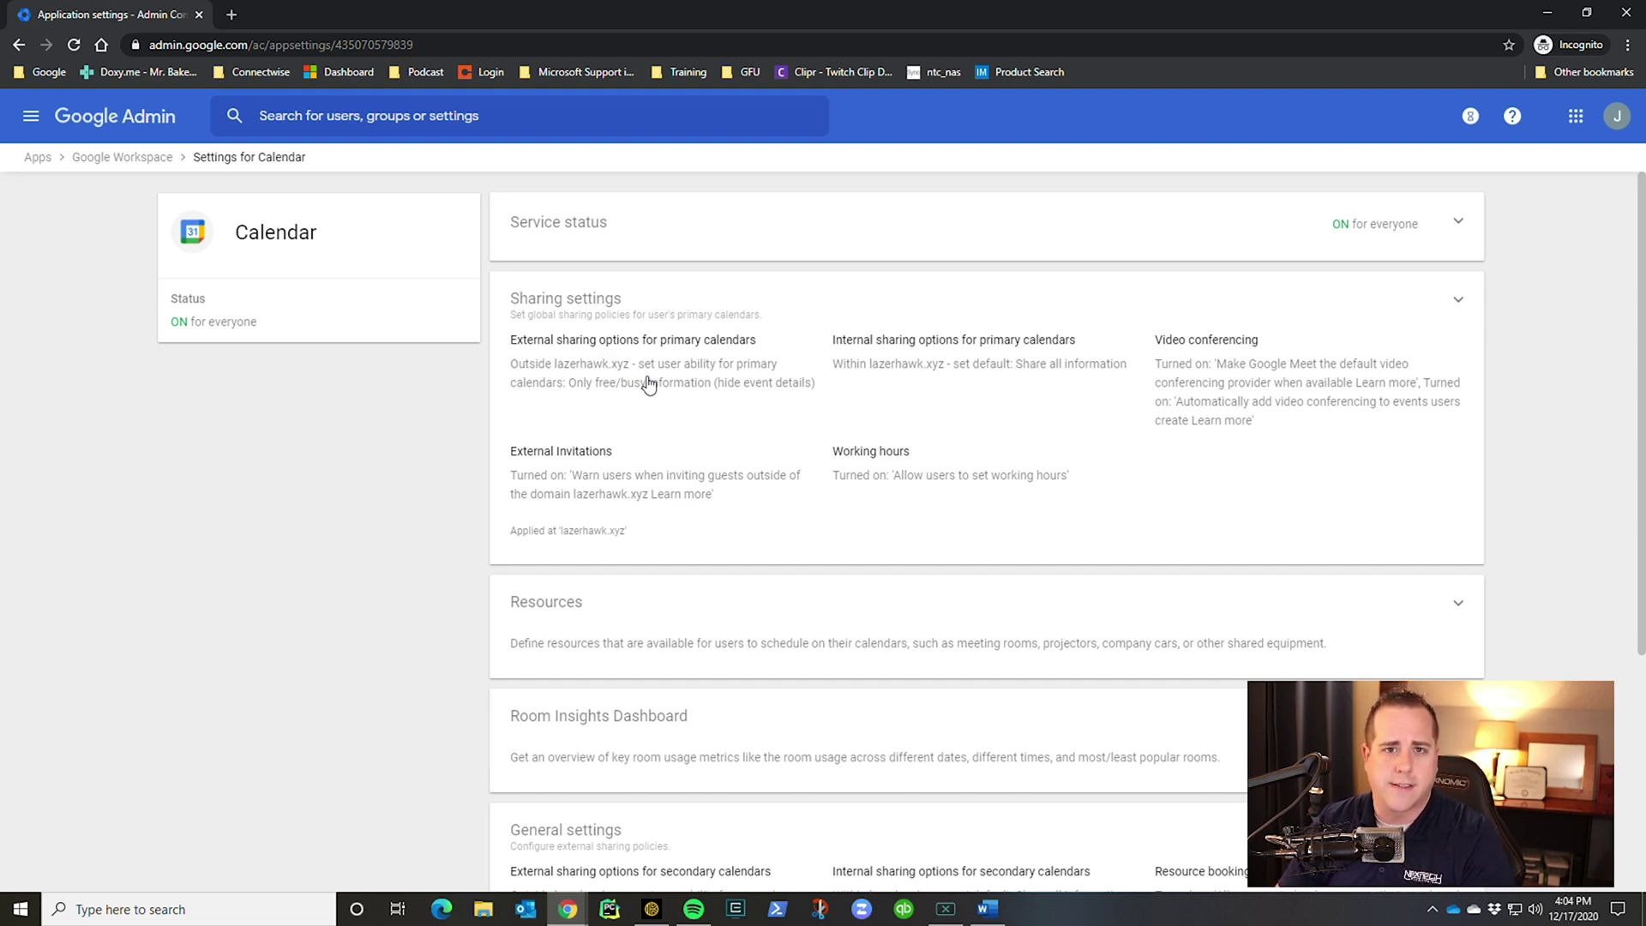
Open Calendar's sharing settings and review the external sharing options without changes
left_click(649, 383)
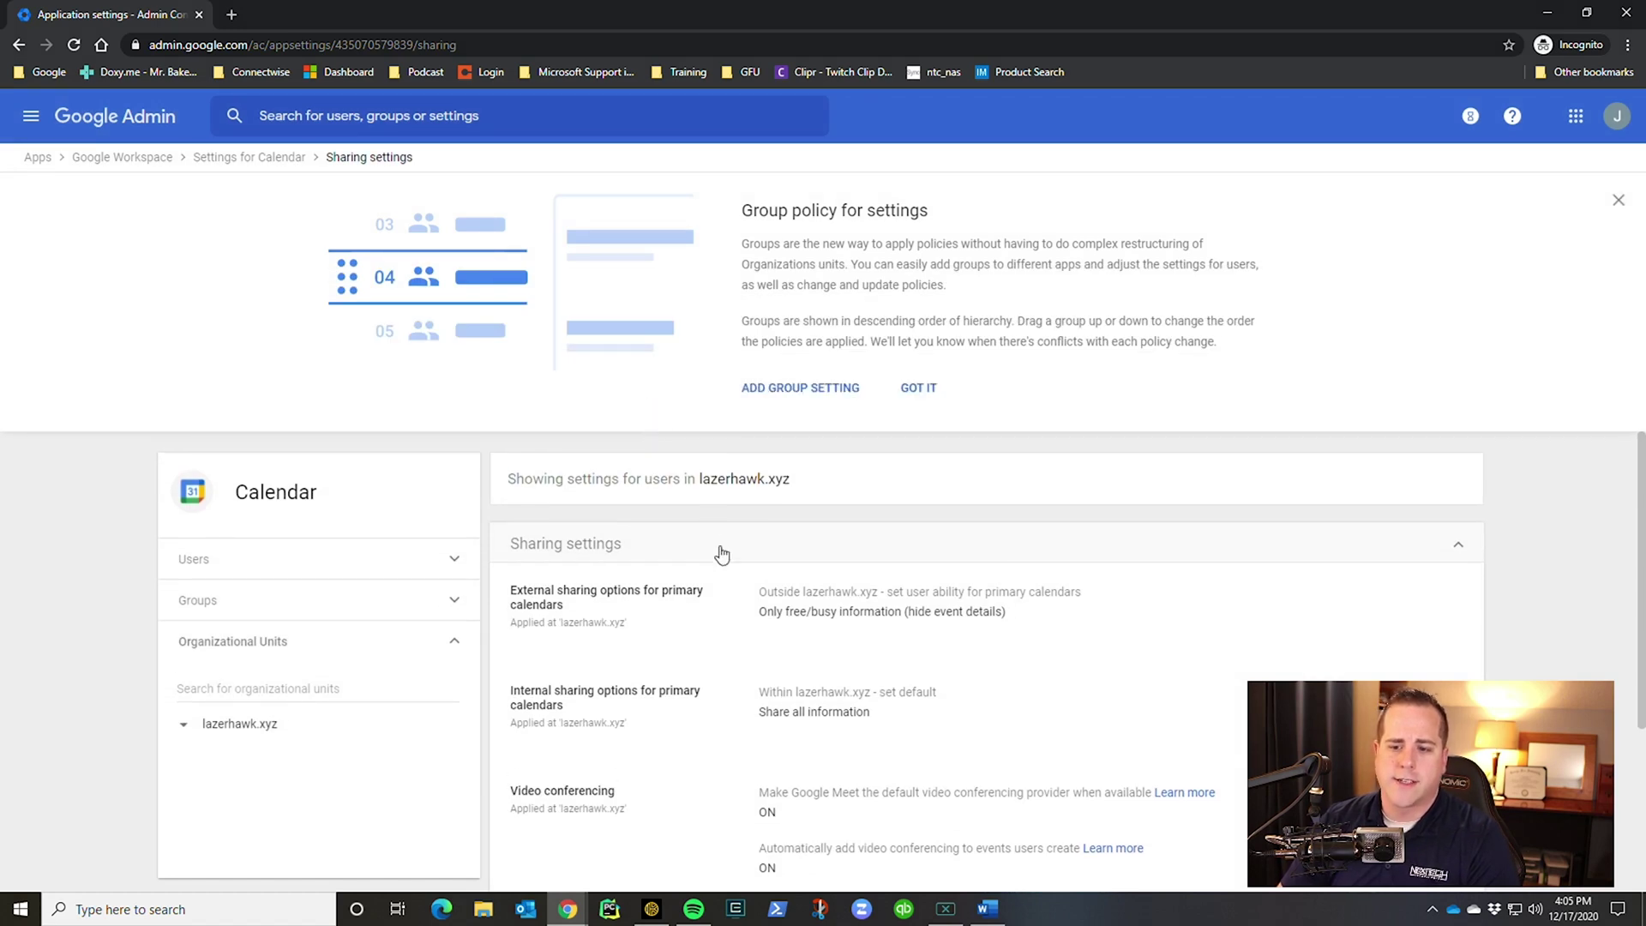
scroll(720, 540, "down", 2)
scroll(724, 558, "up", 1)
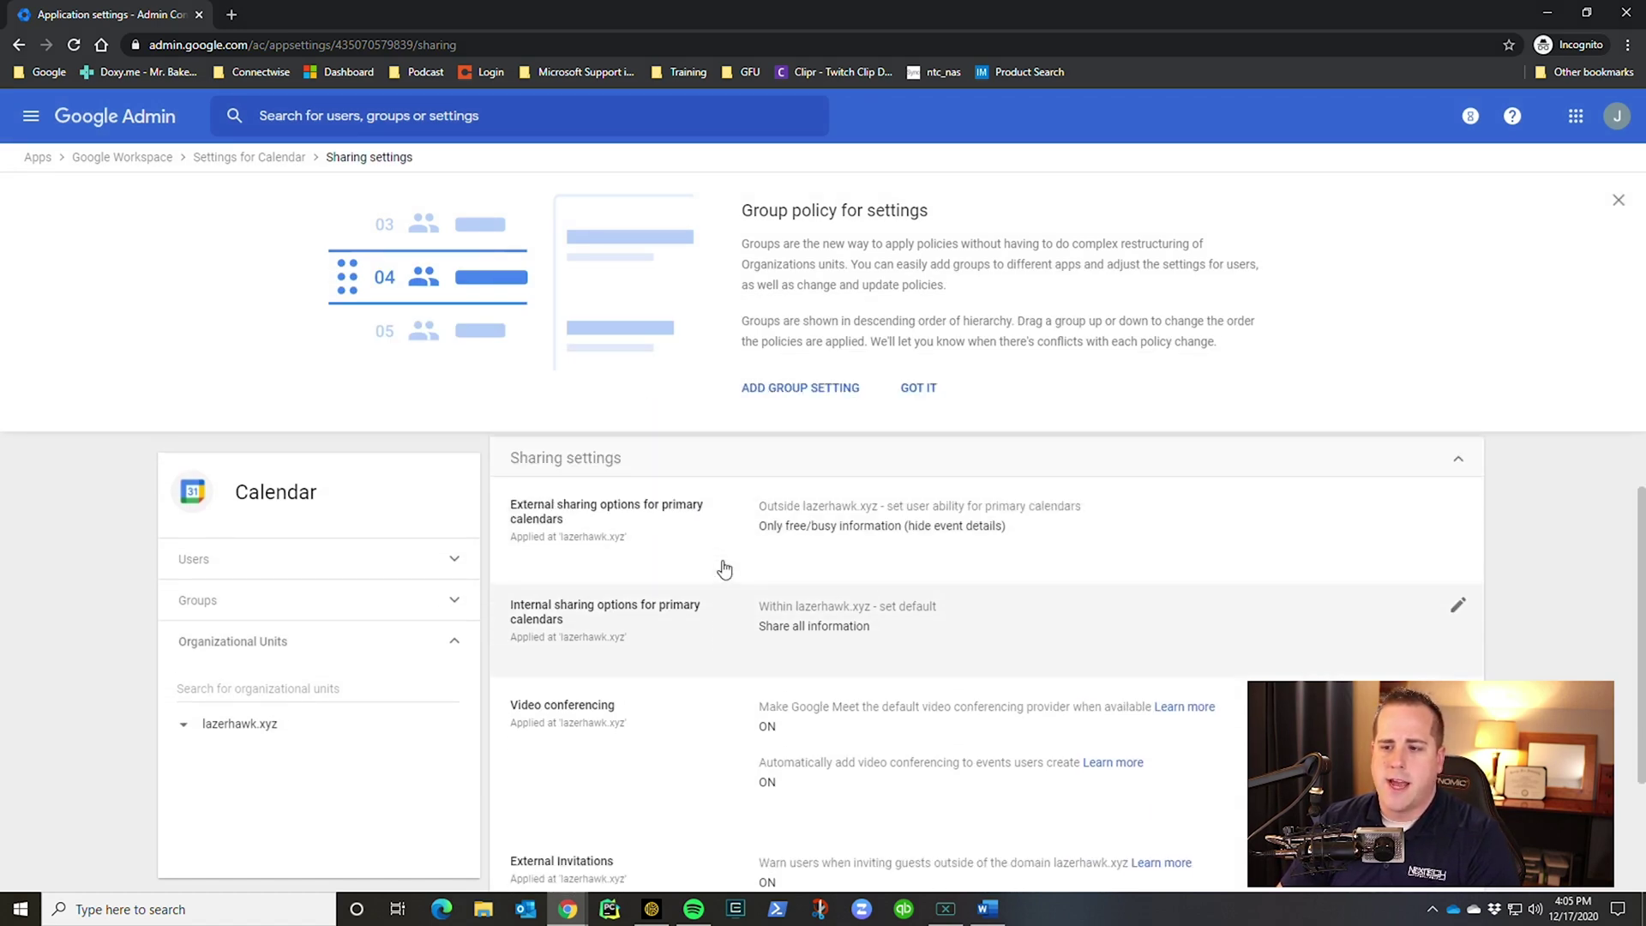
left_click(863, 526)
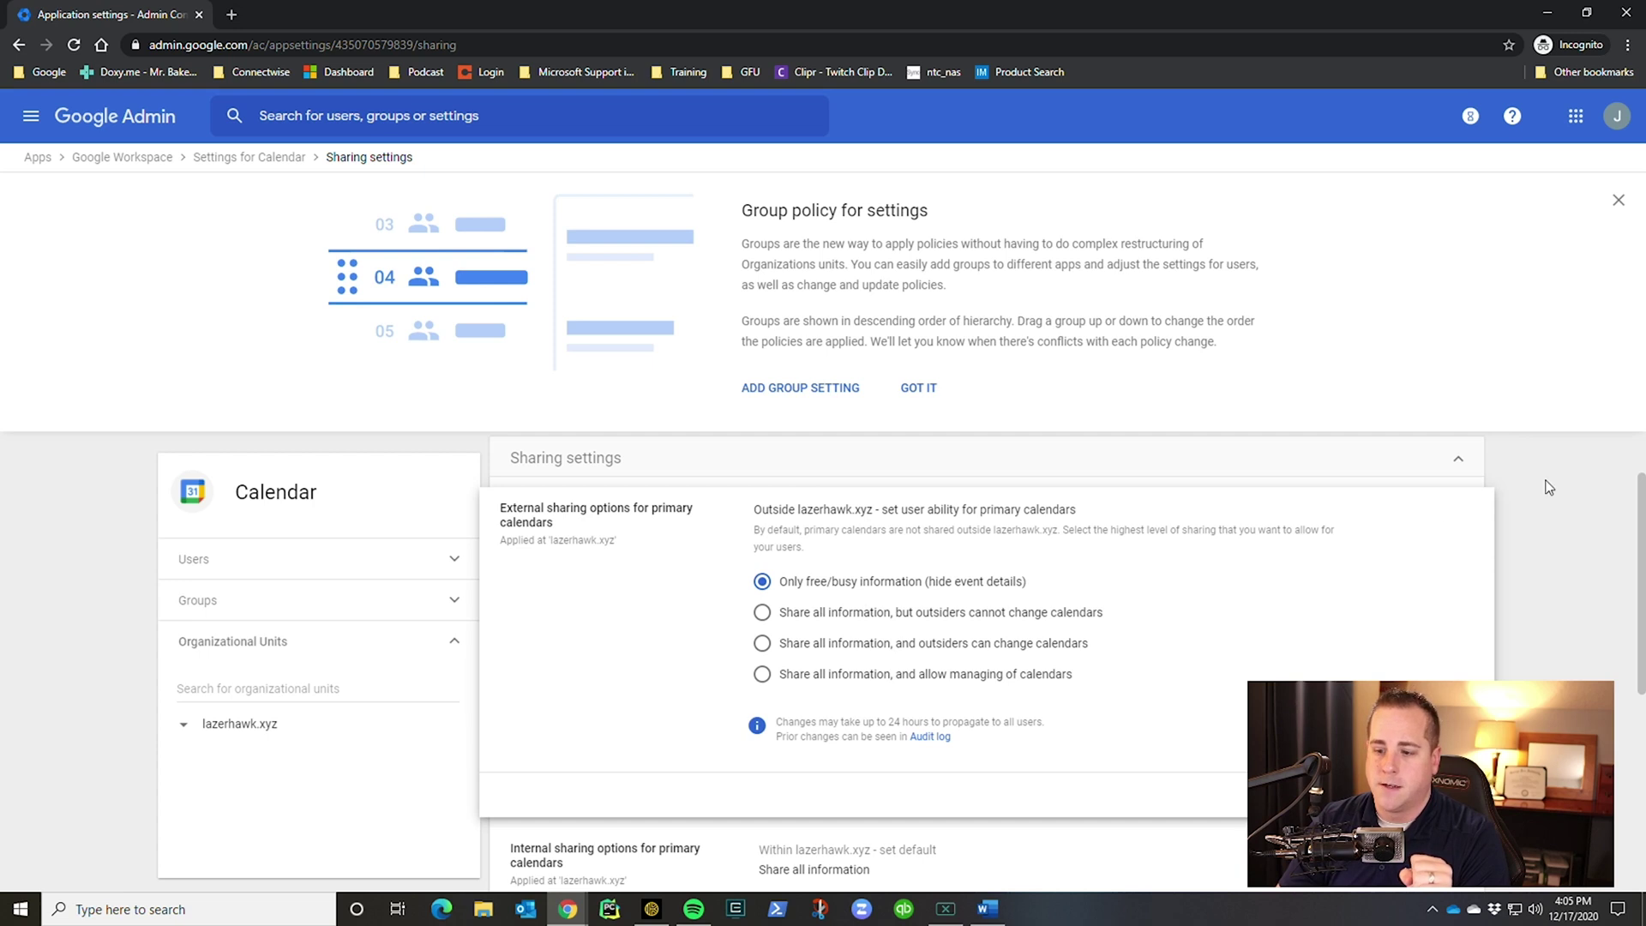
left_click(1380, 794)
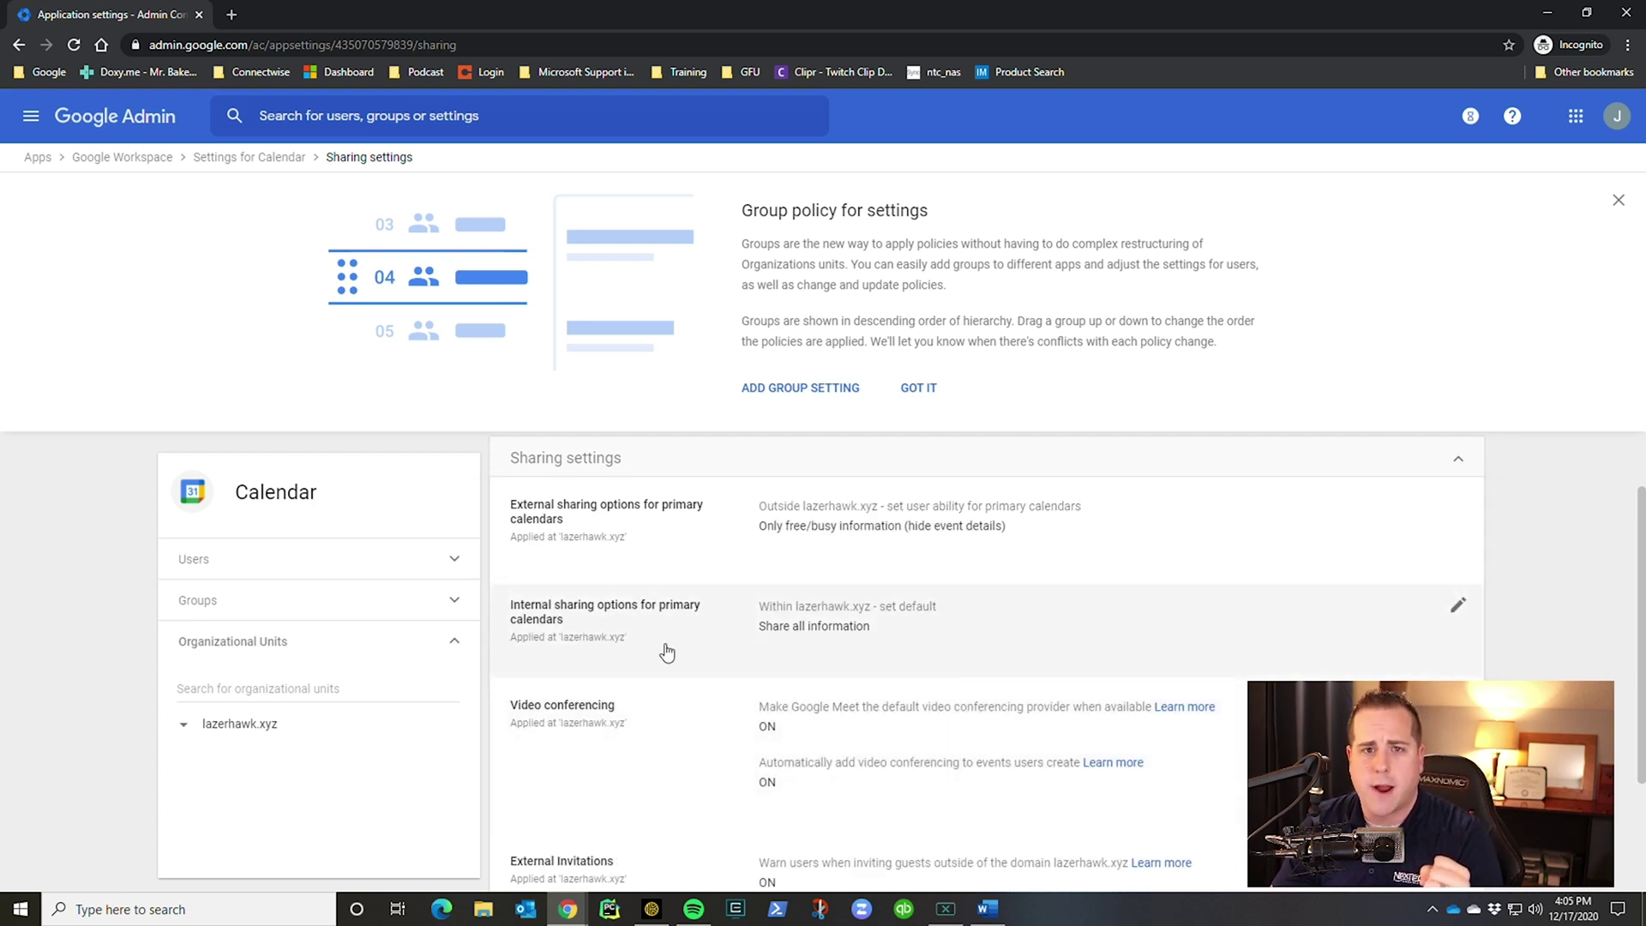
Review the internal sharing and working hours settings, leaving both unchanged
left_click(854, 658)
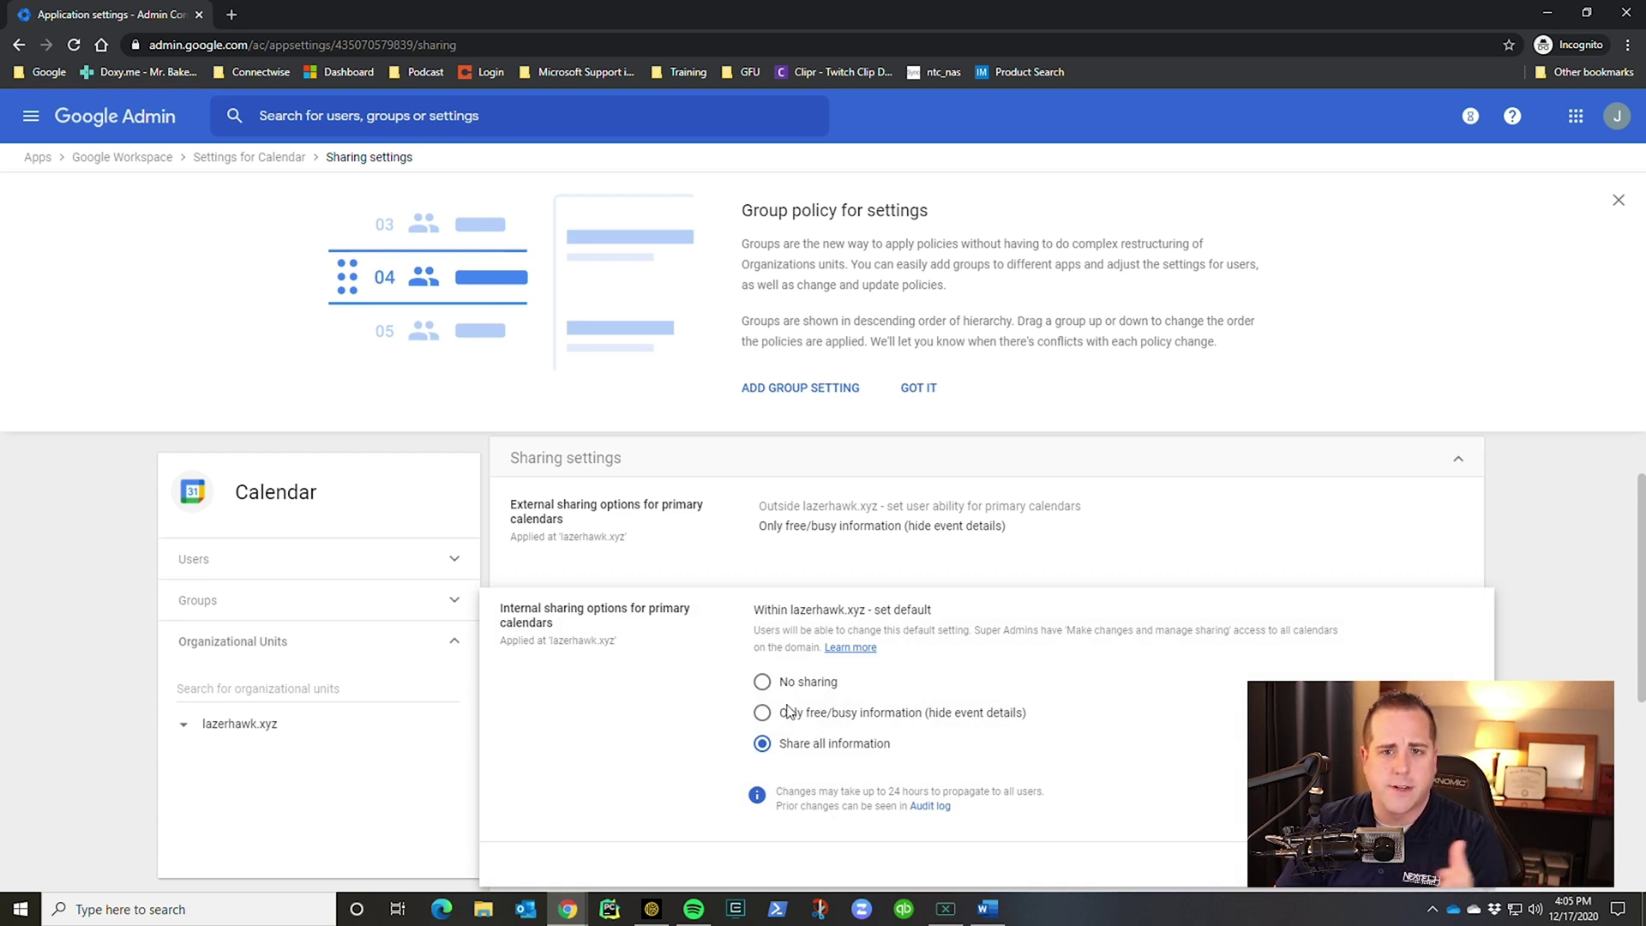
left_click(657, 686)
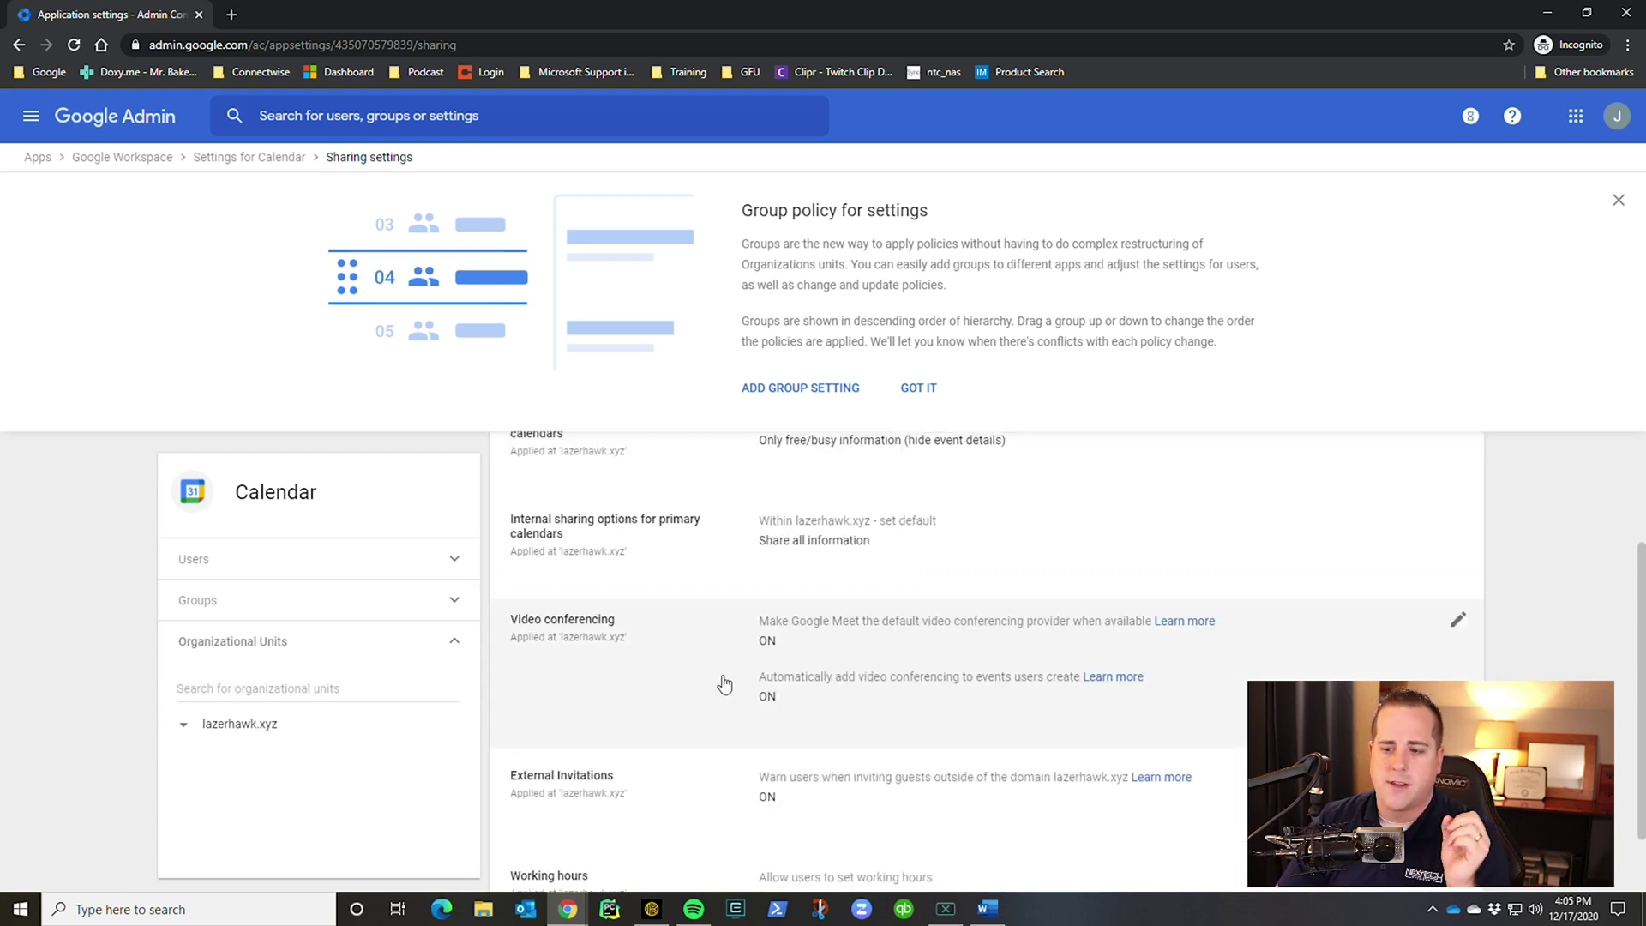
scroll(723, 684, "down", 1)
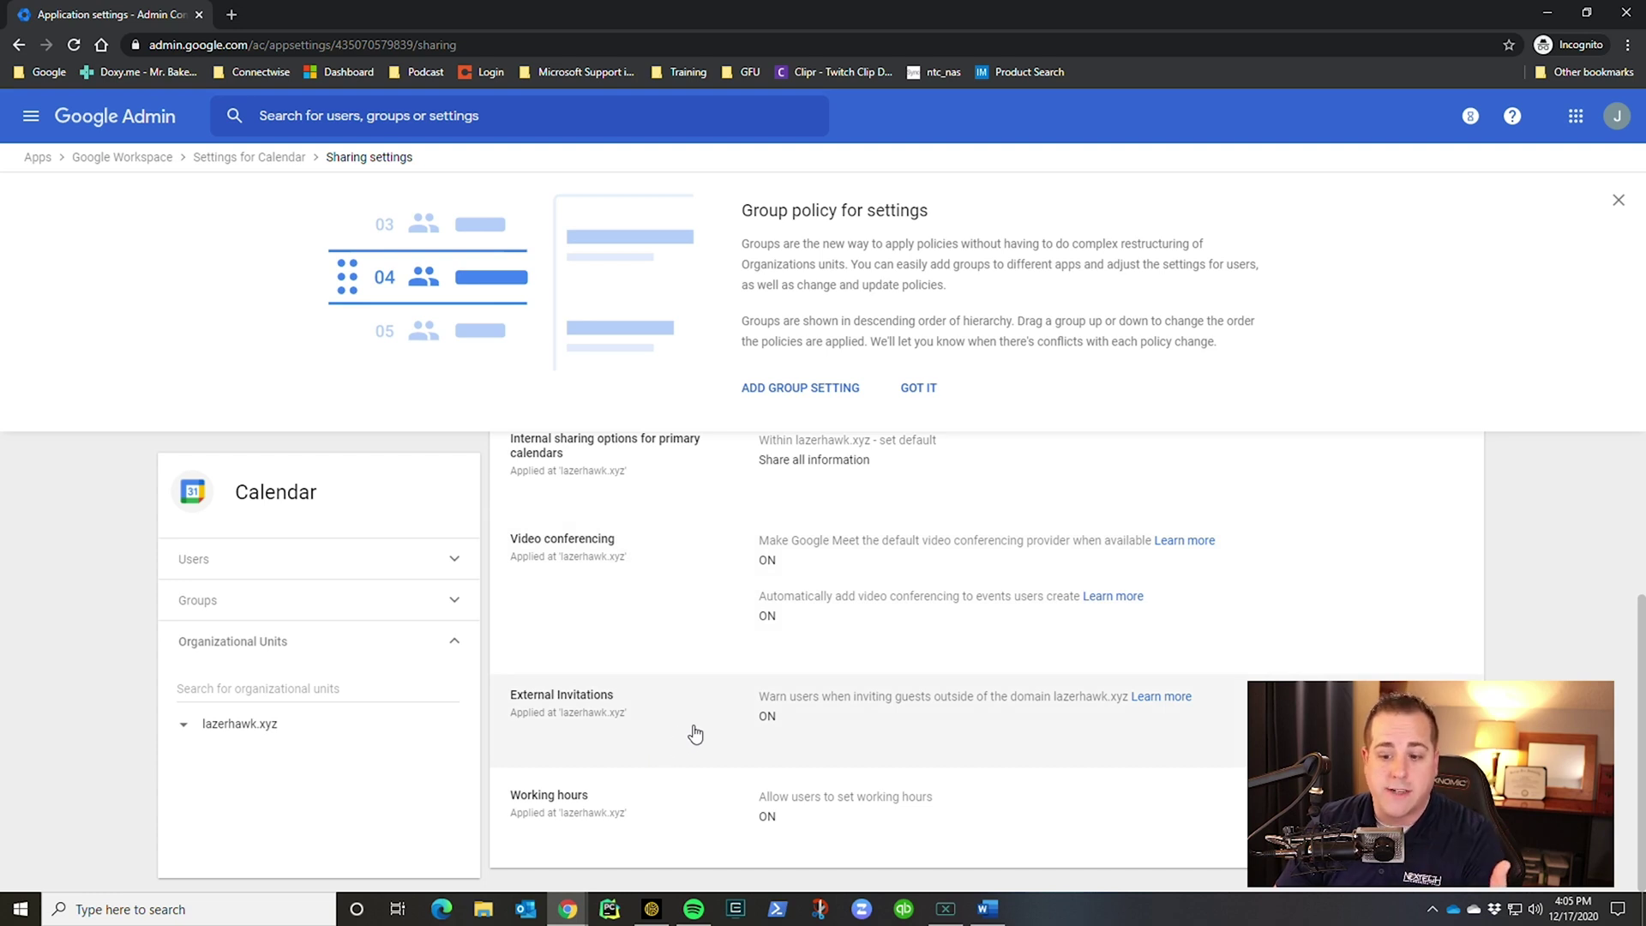
left_click(695, 833)
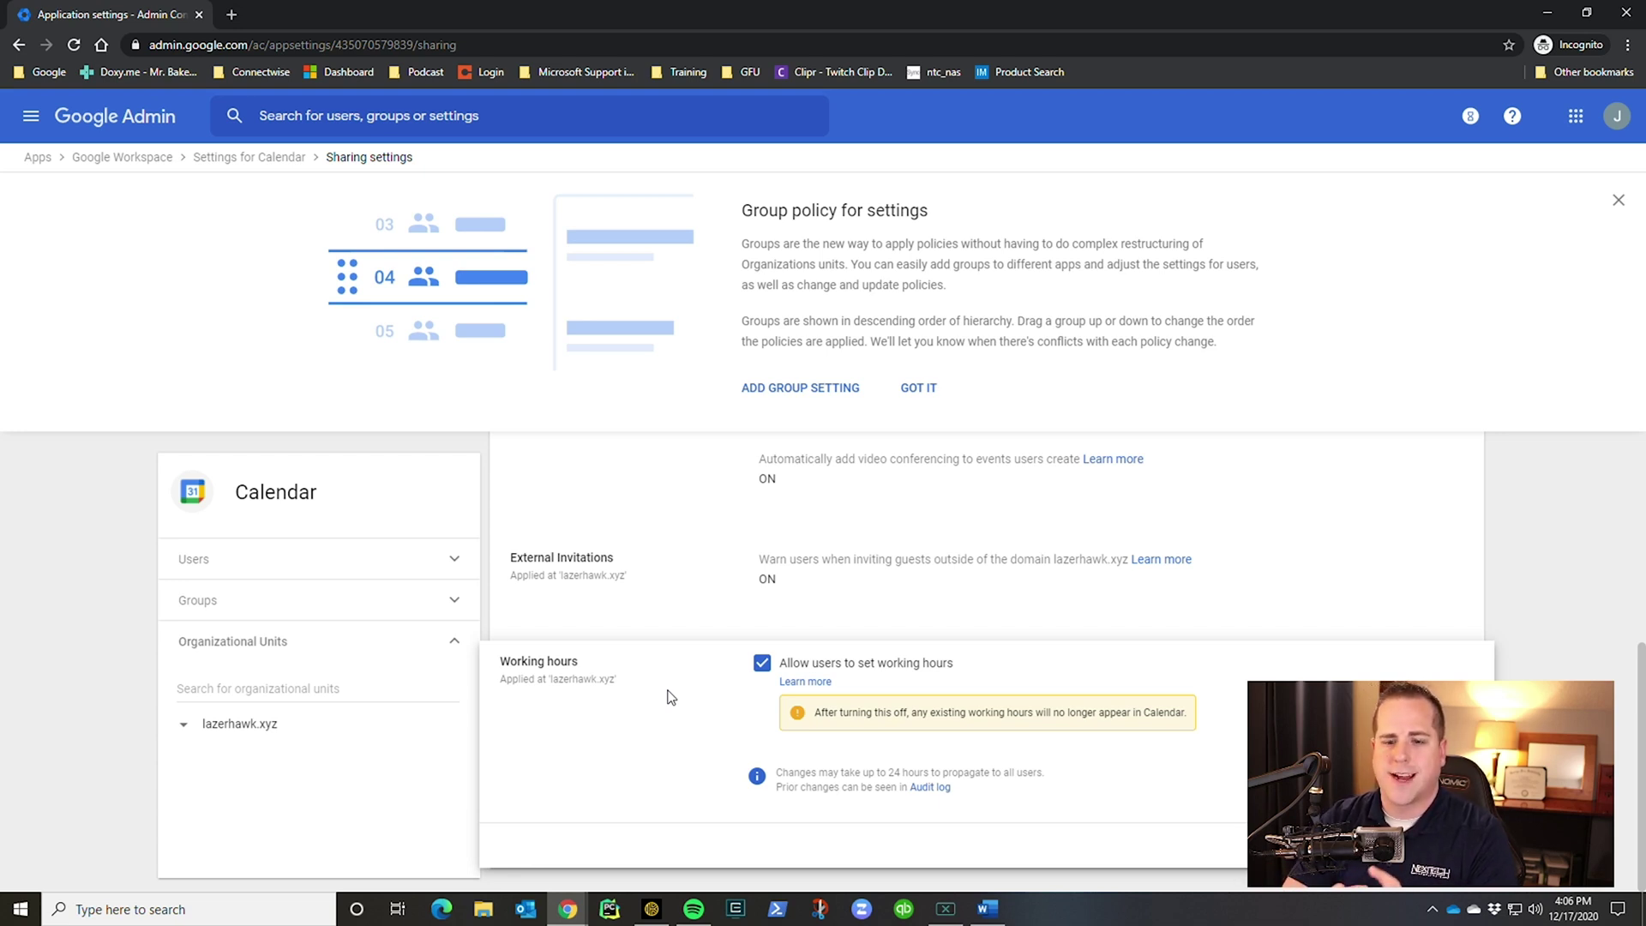
left_click(713, 722)
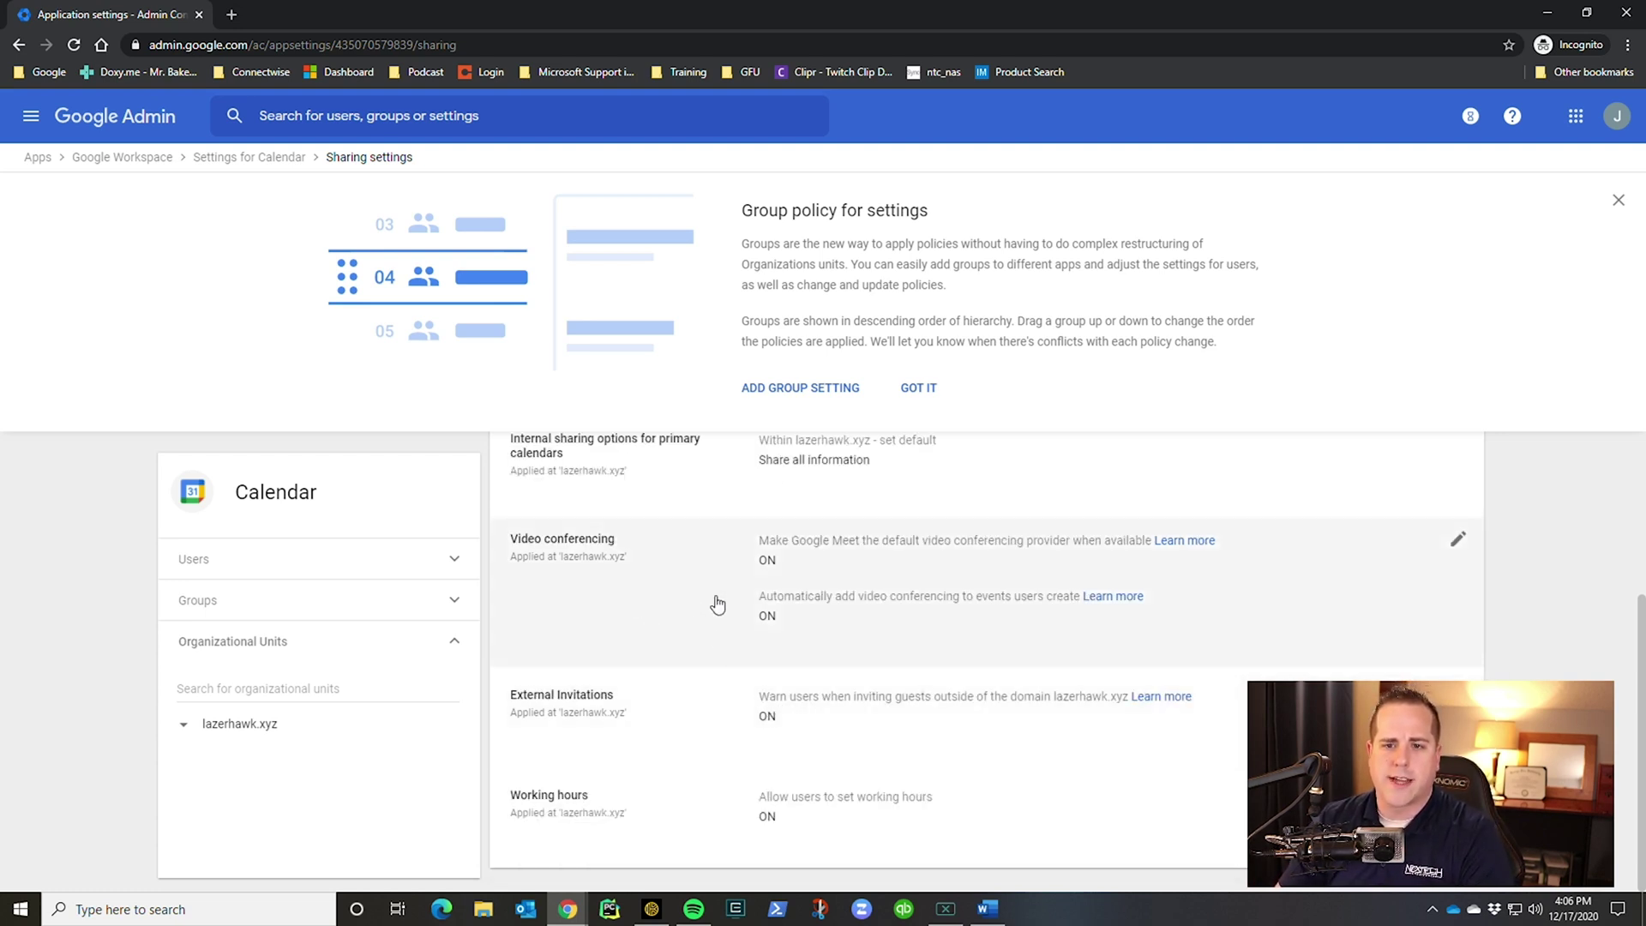
Open Drive and Docs sharing settings from the Google Workspace list and scroll through them
left_click(142, 163)
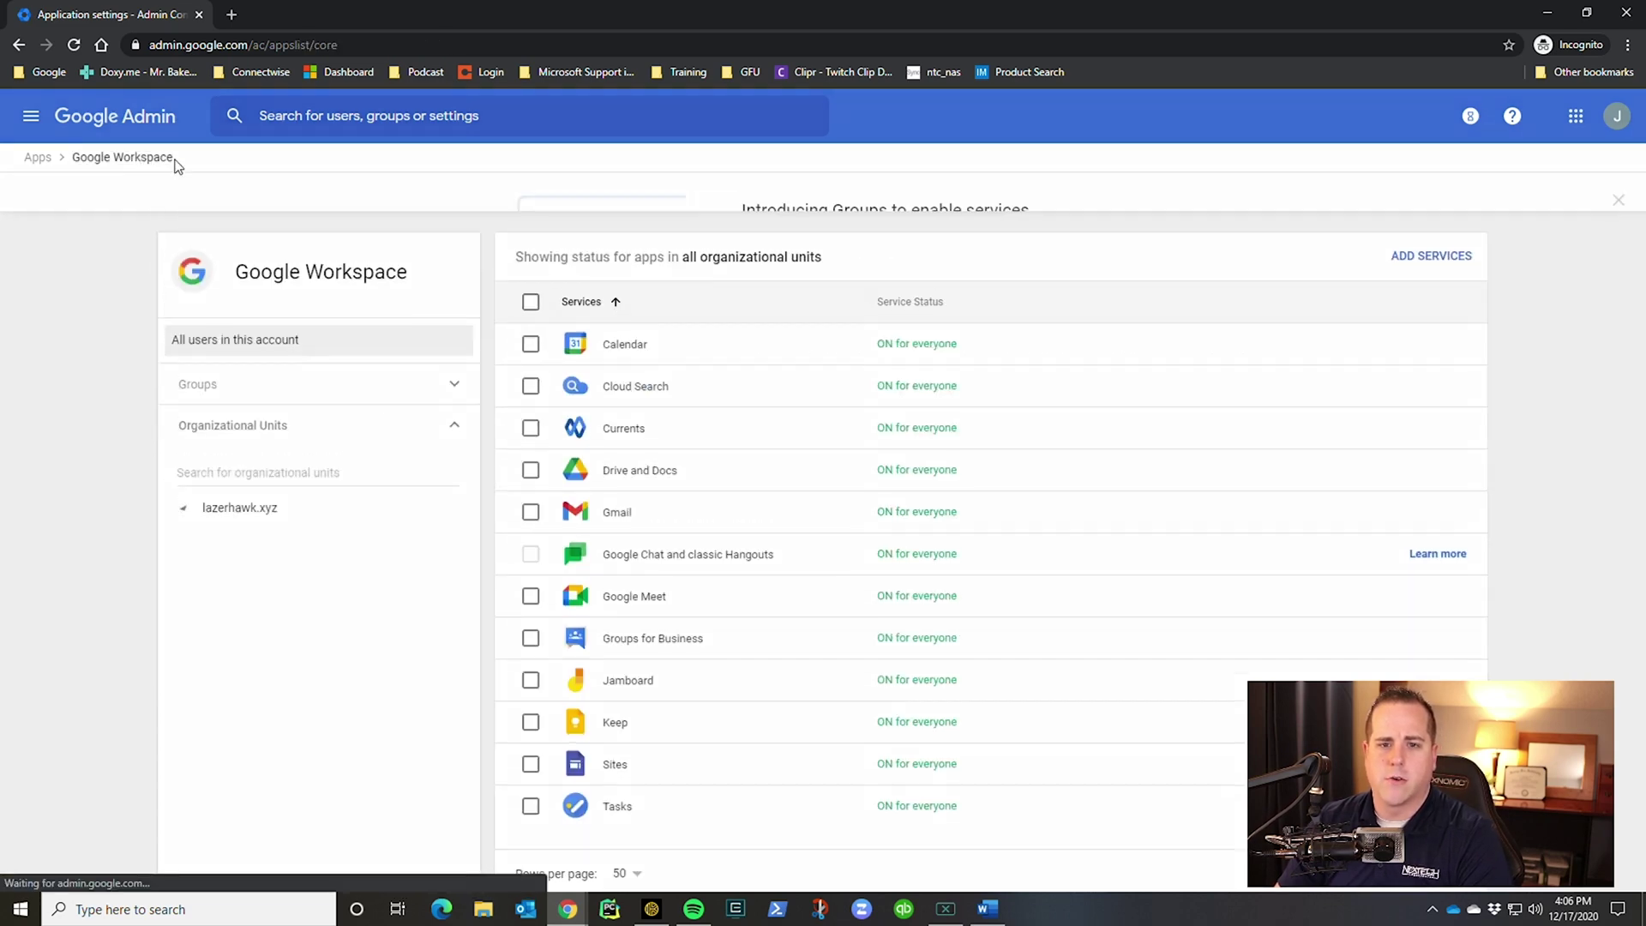
scroll(808, 610, "down", 2)
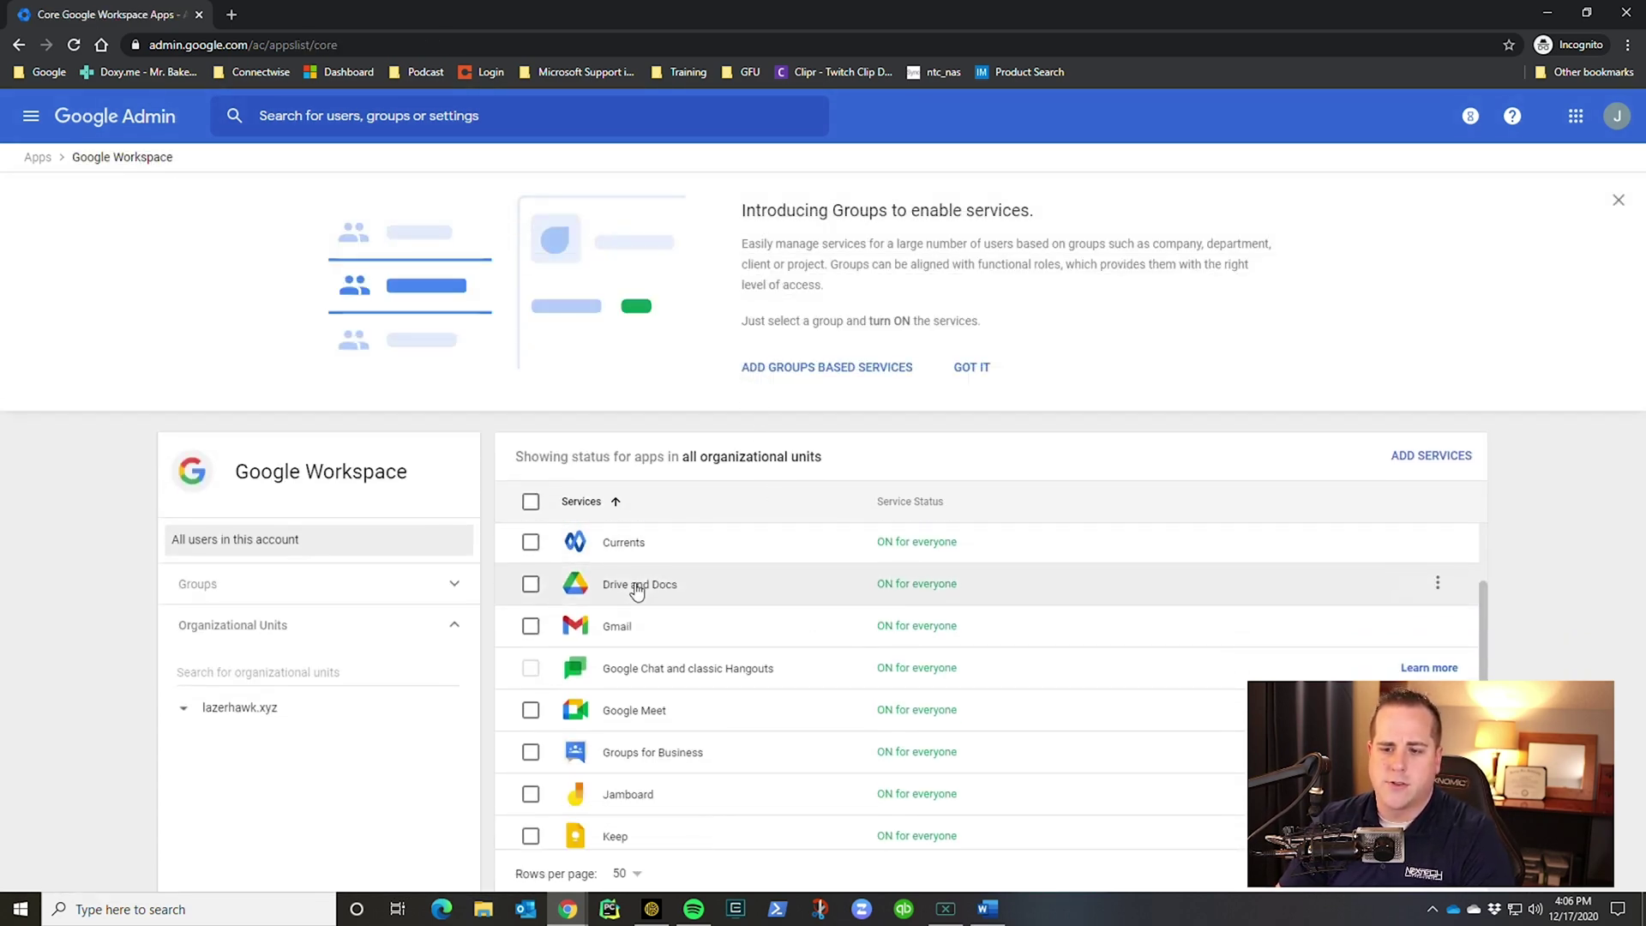
left_click(636, 588)
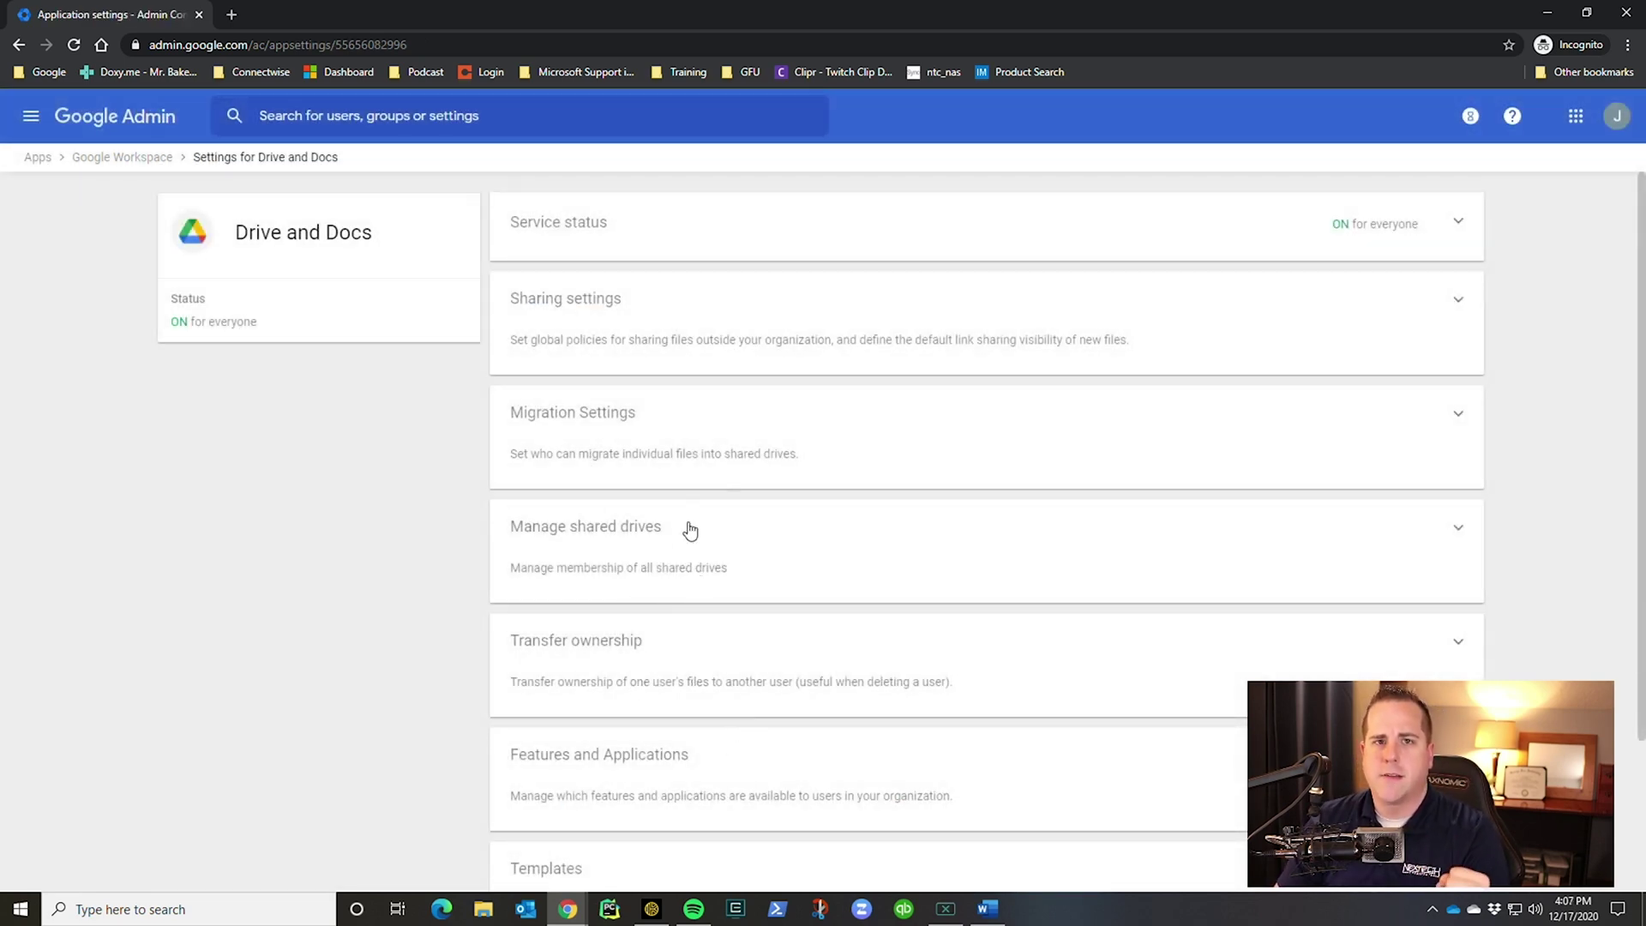
left_click(637, 331)
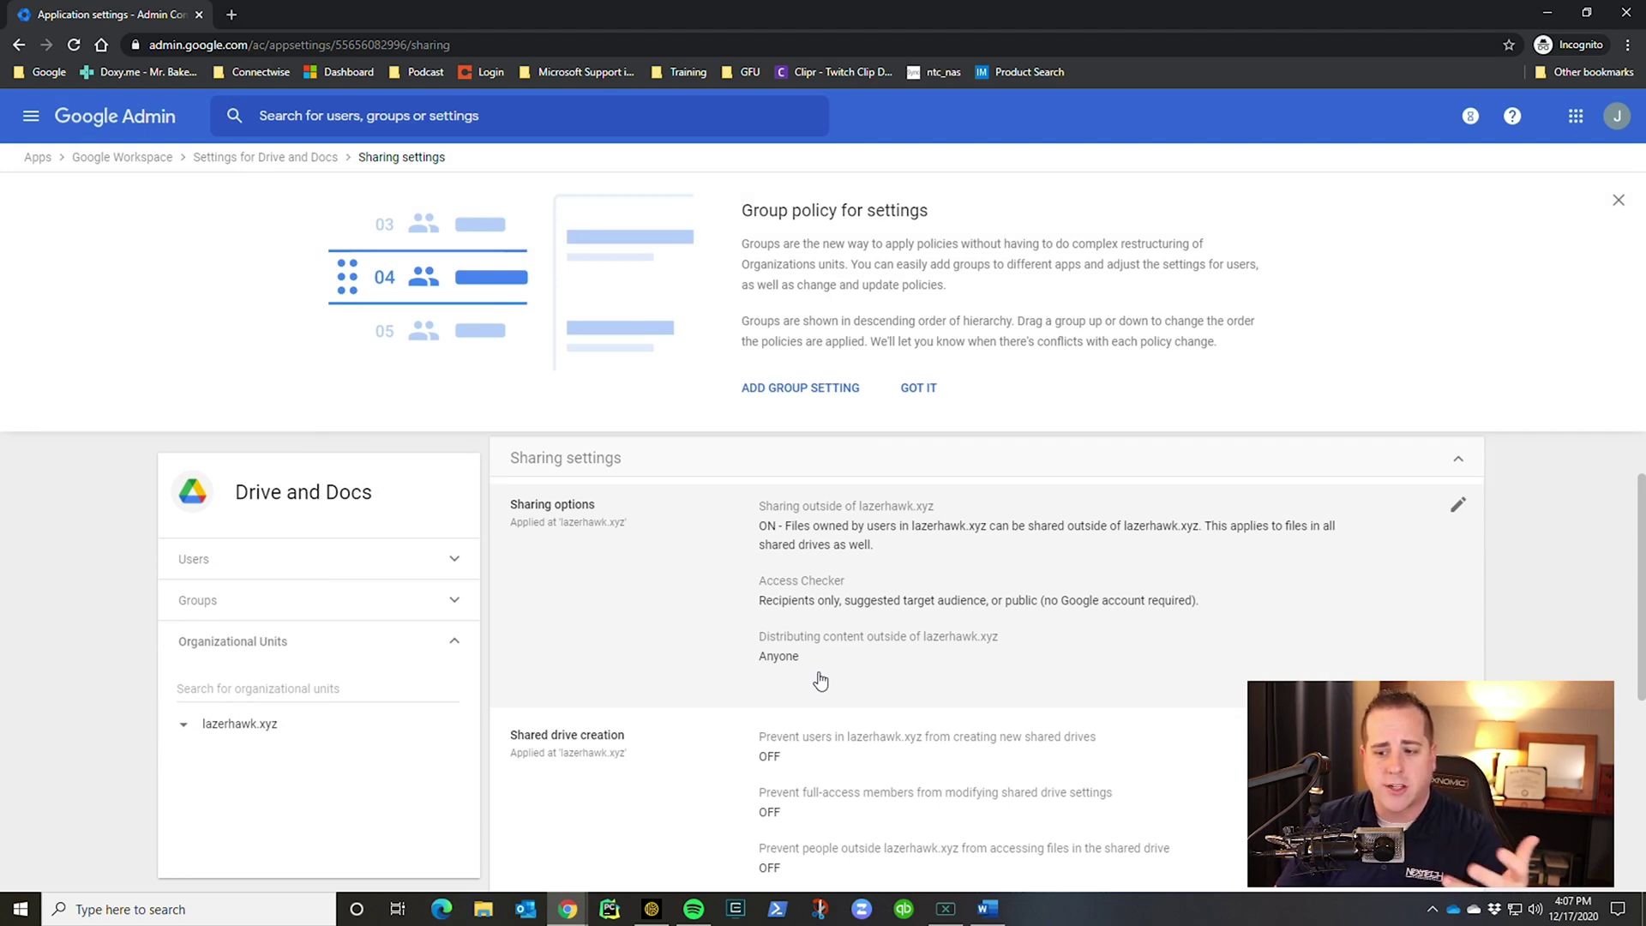
scroll(820, 683, "down", 1)
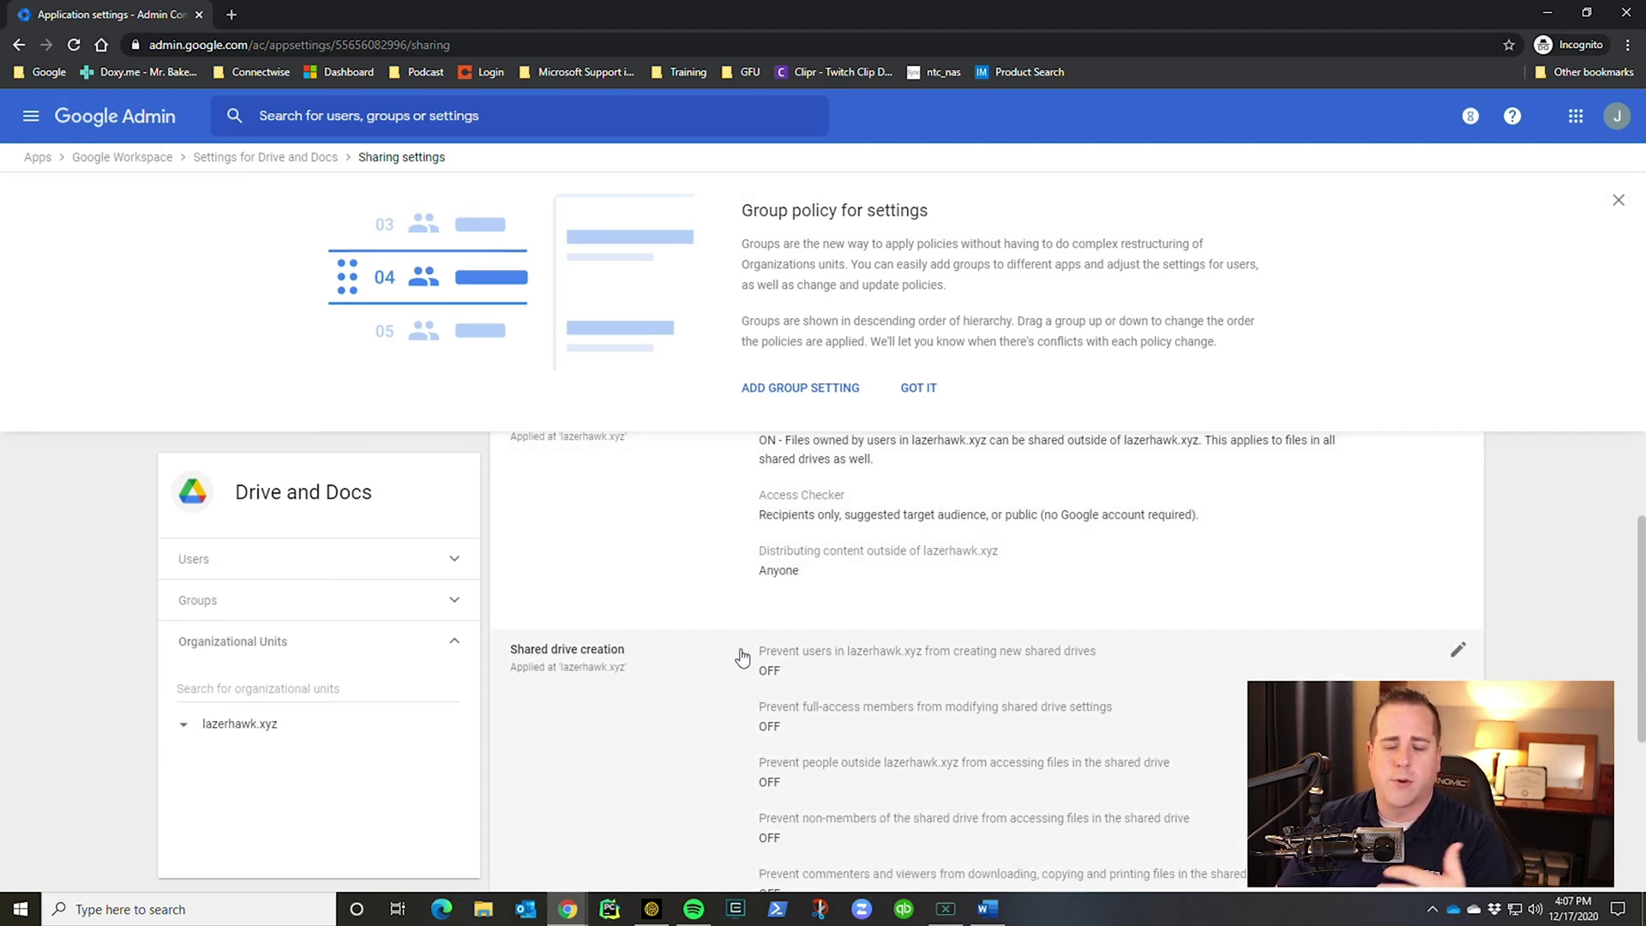
scroll(737, 674, "down", 3)
scroll(751, 686, "down", 1)
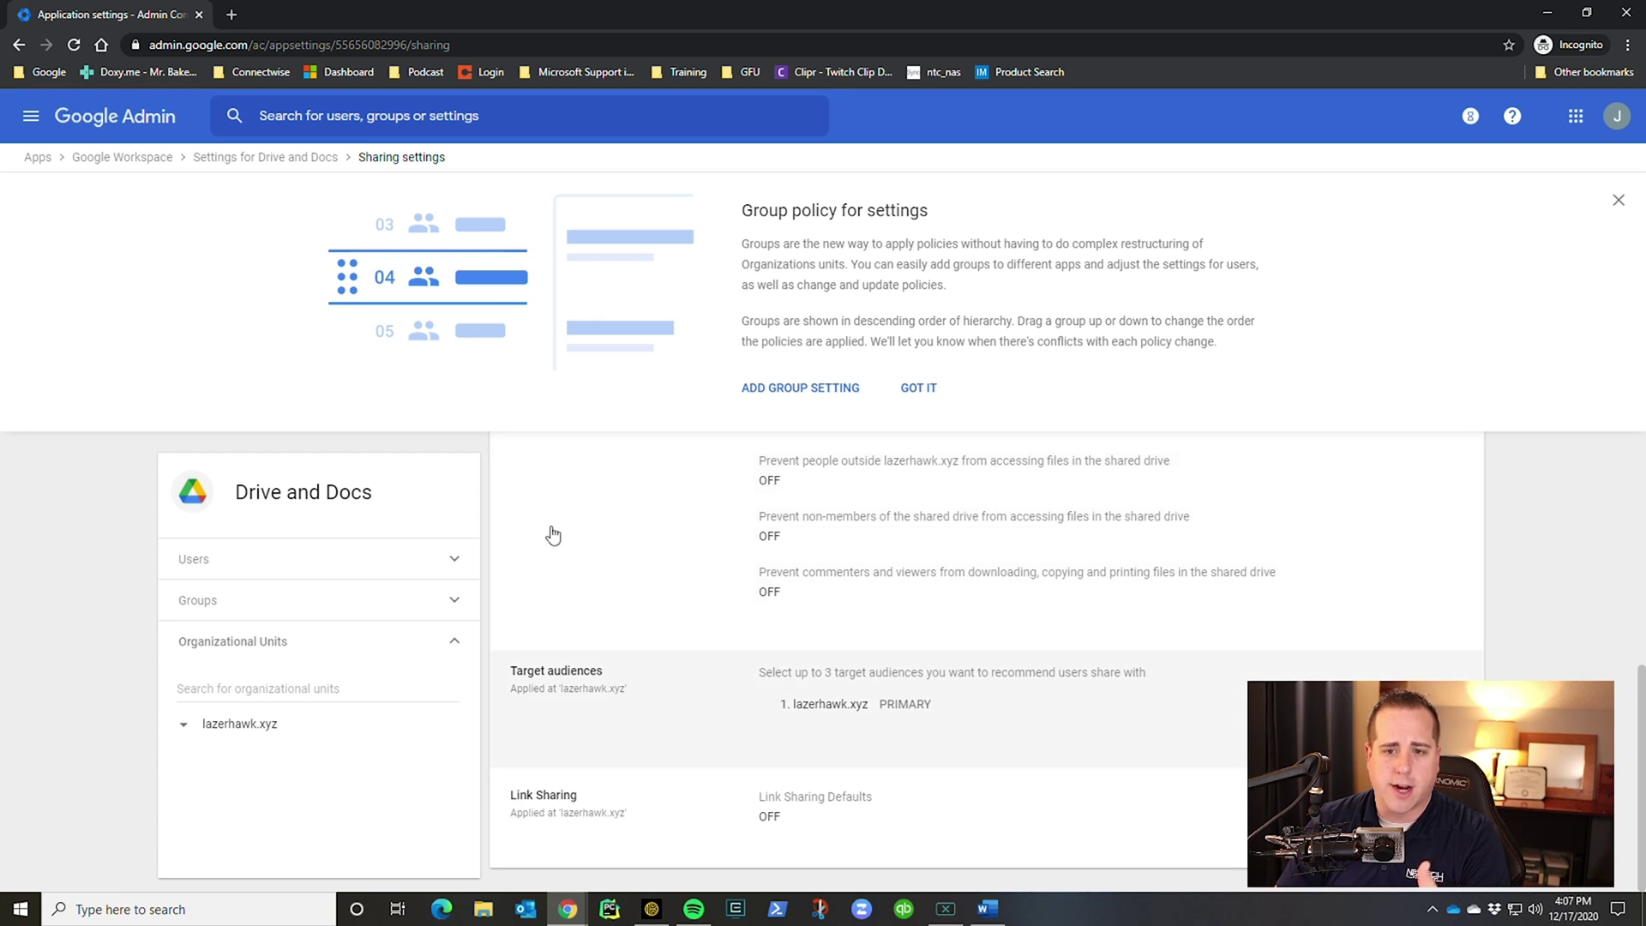
left_click(228, 159)
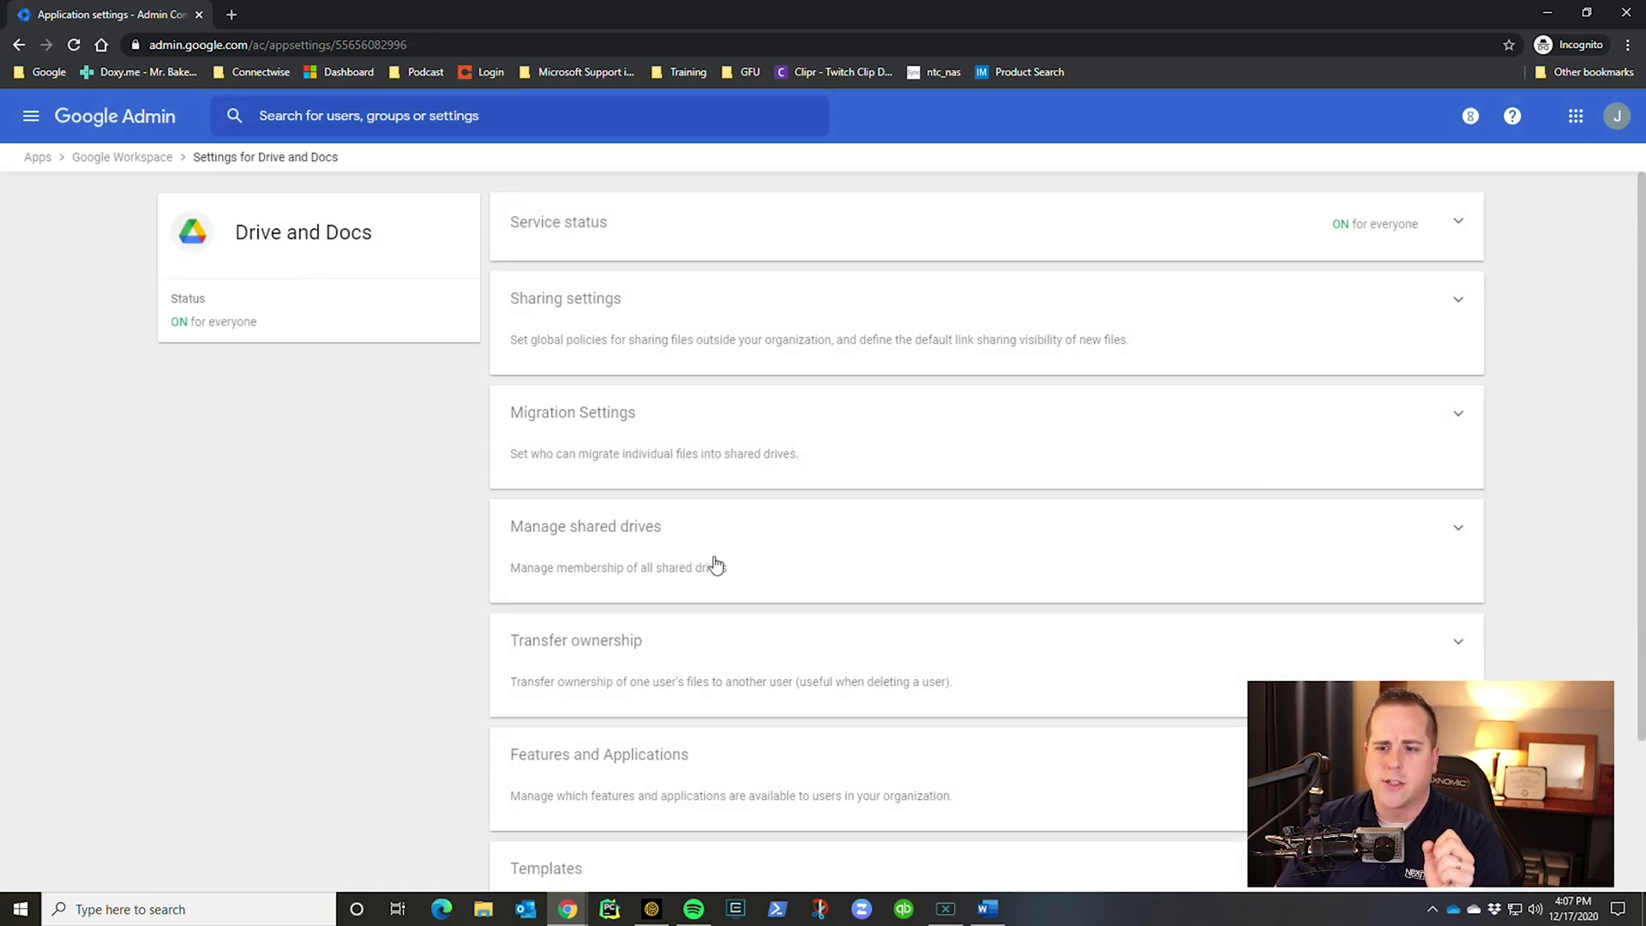
left_click(683, 441)
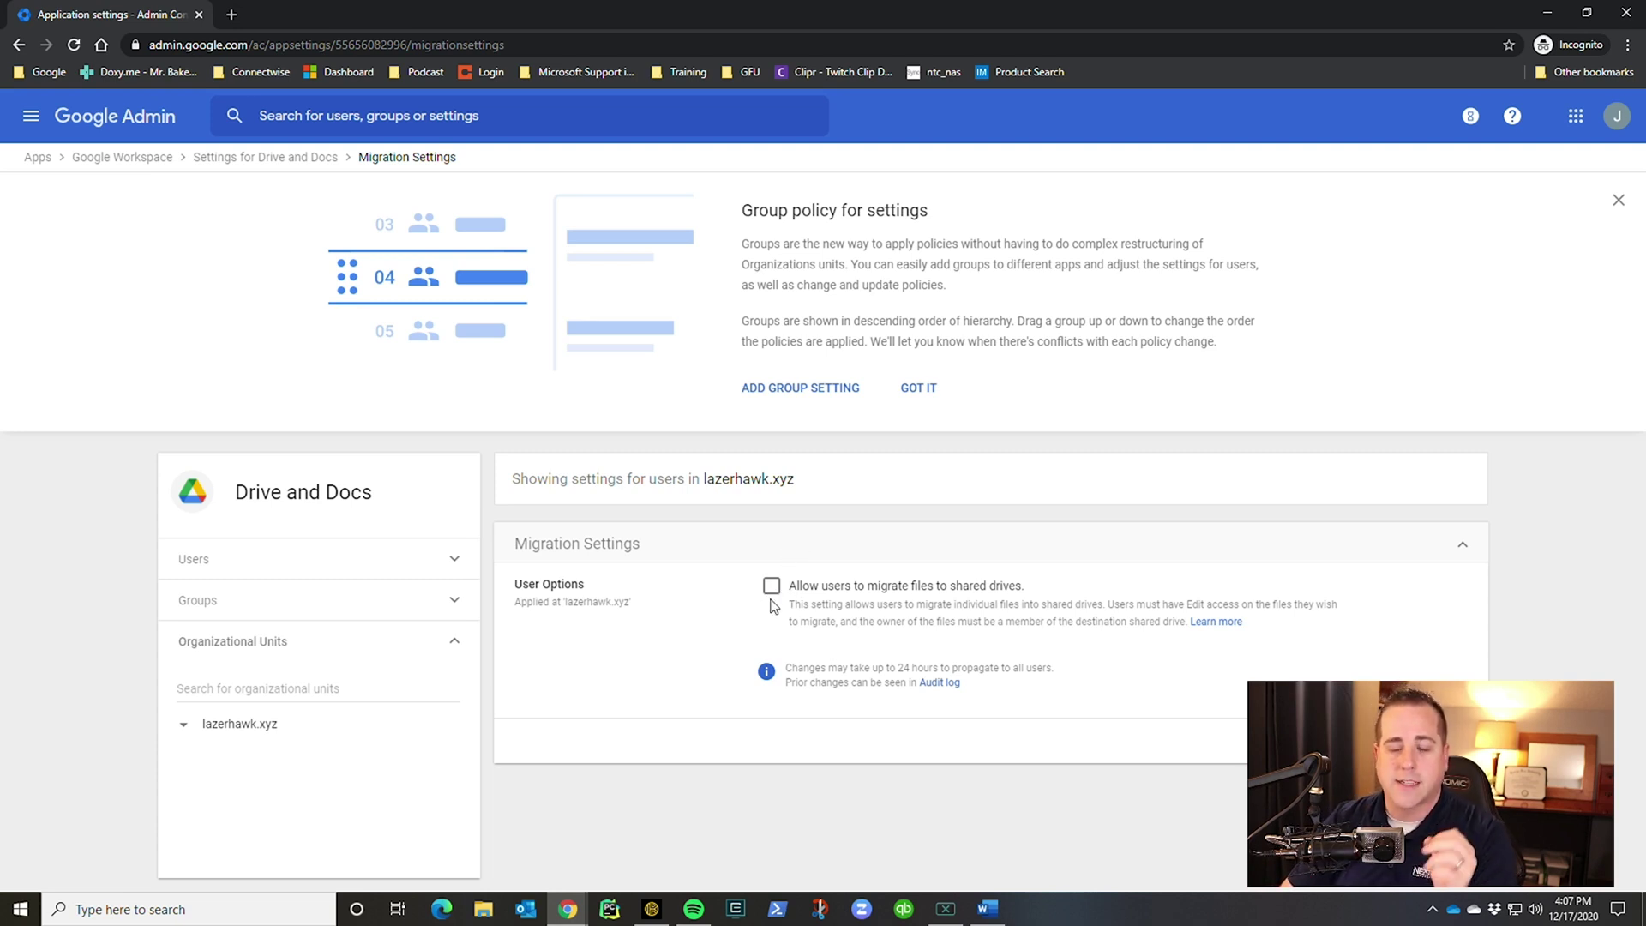
left_click(260, 167)
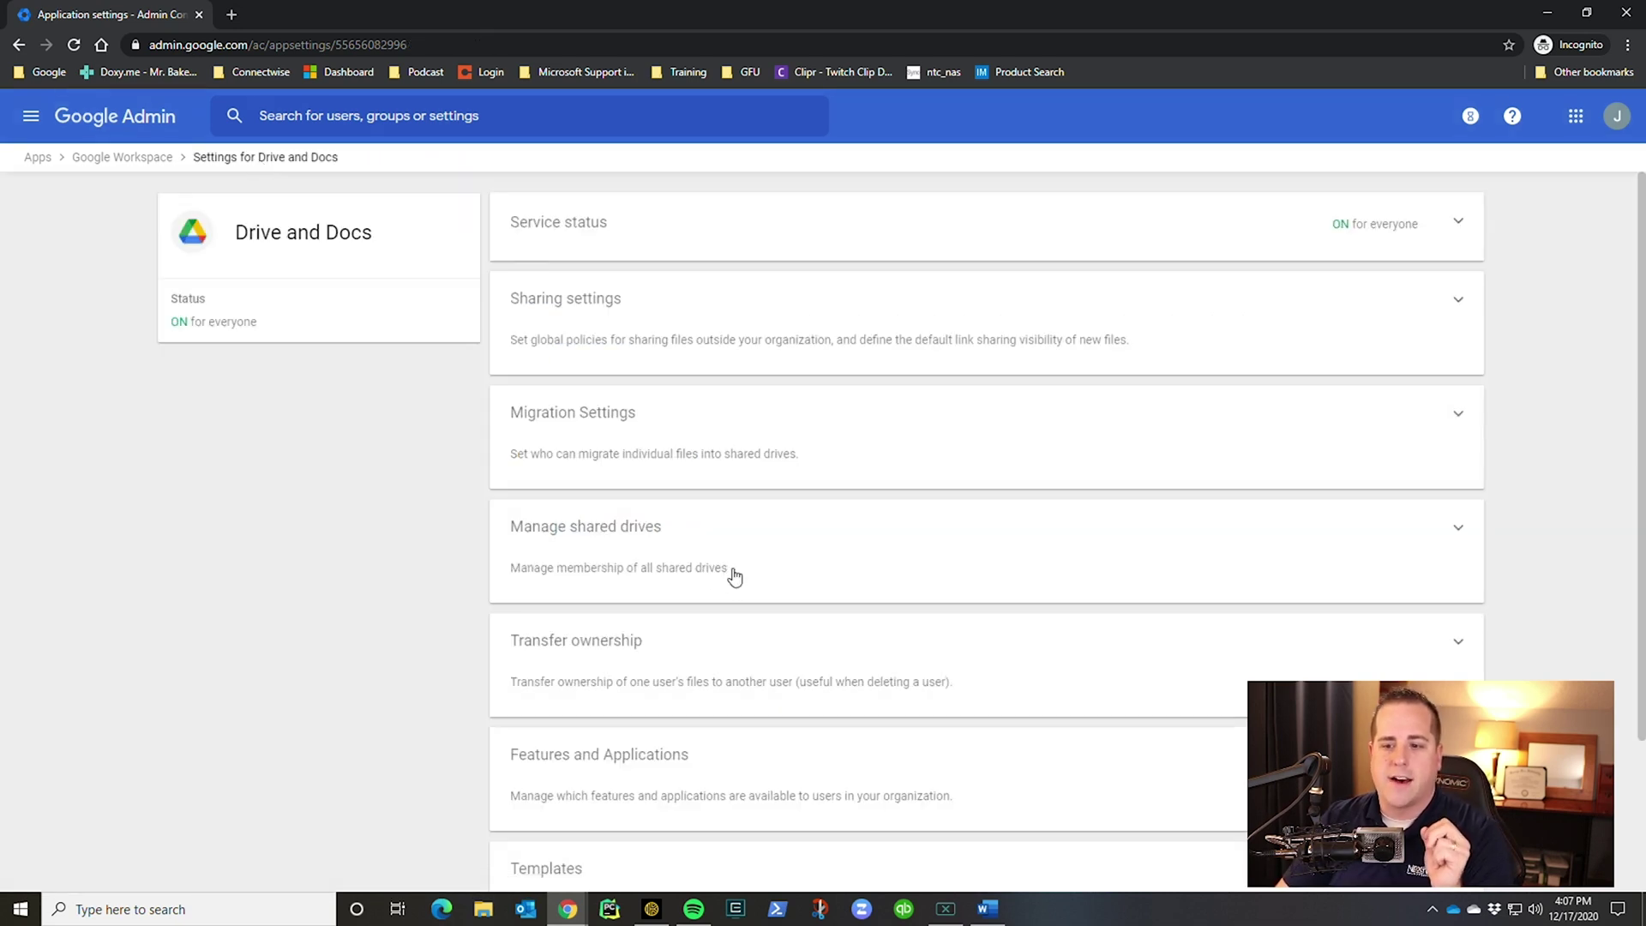
left_click(735, 576)
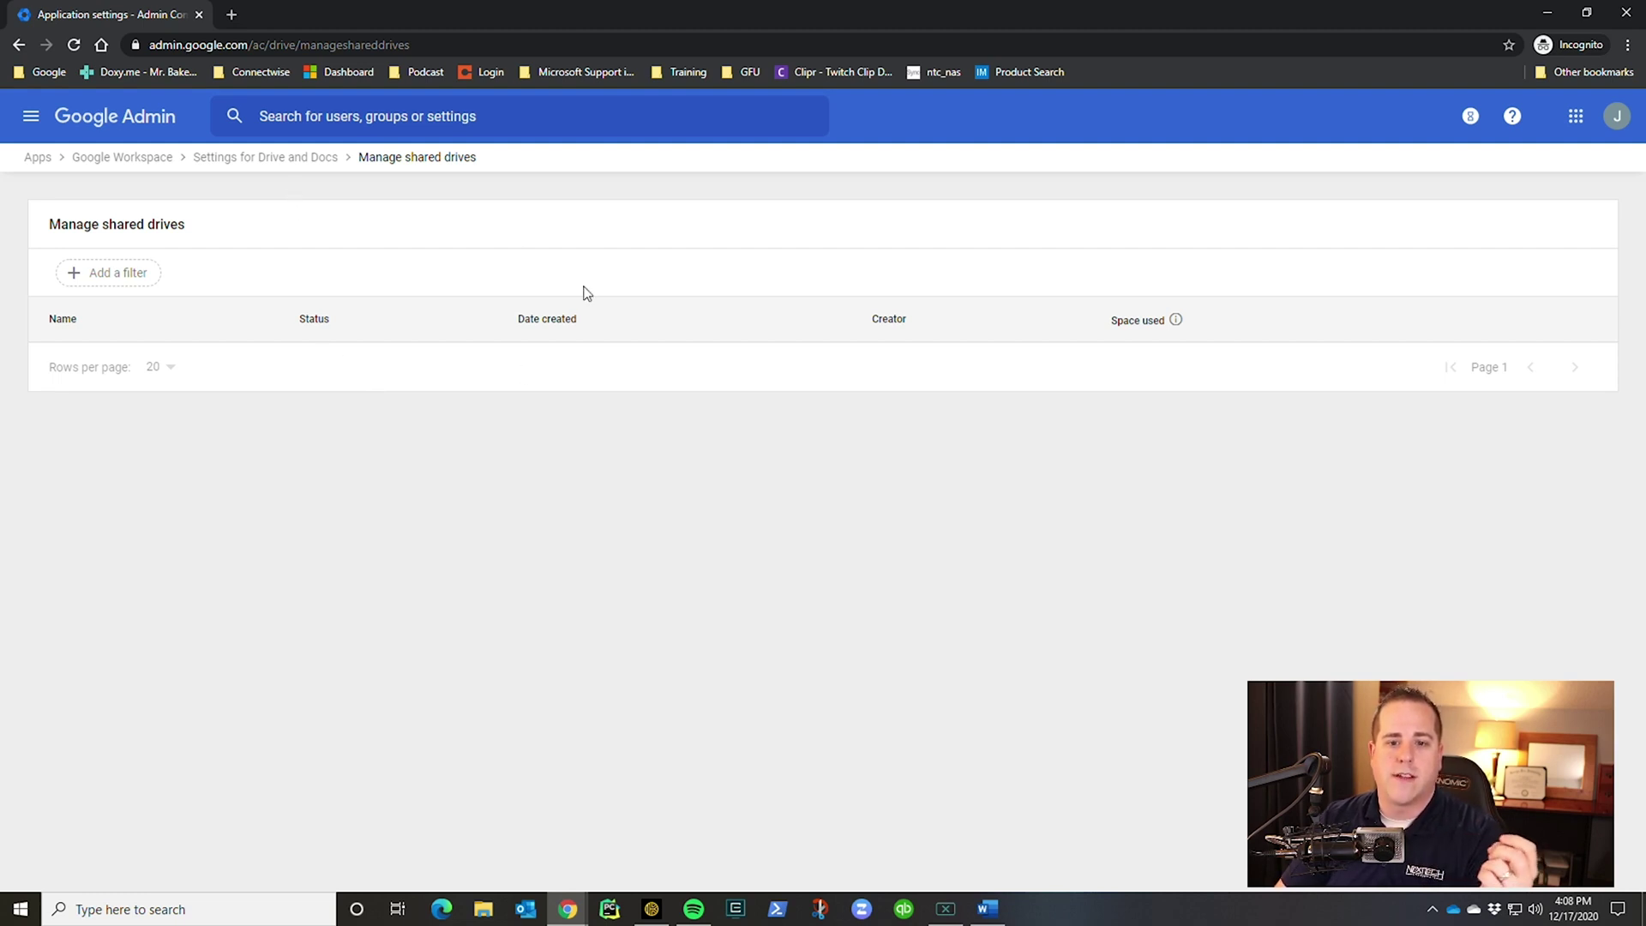
left_click(265, 157)
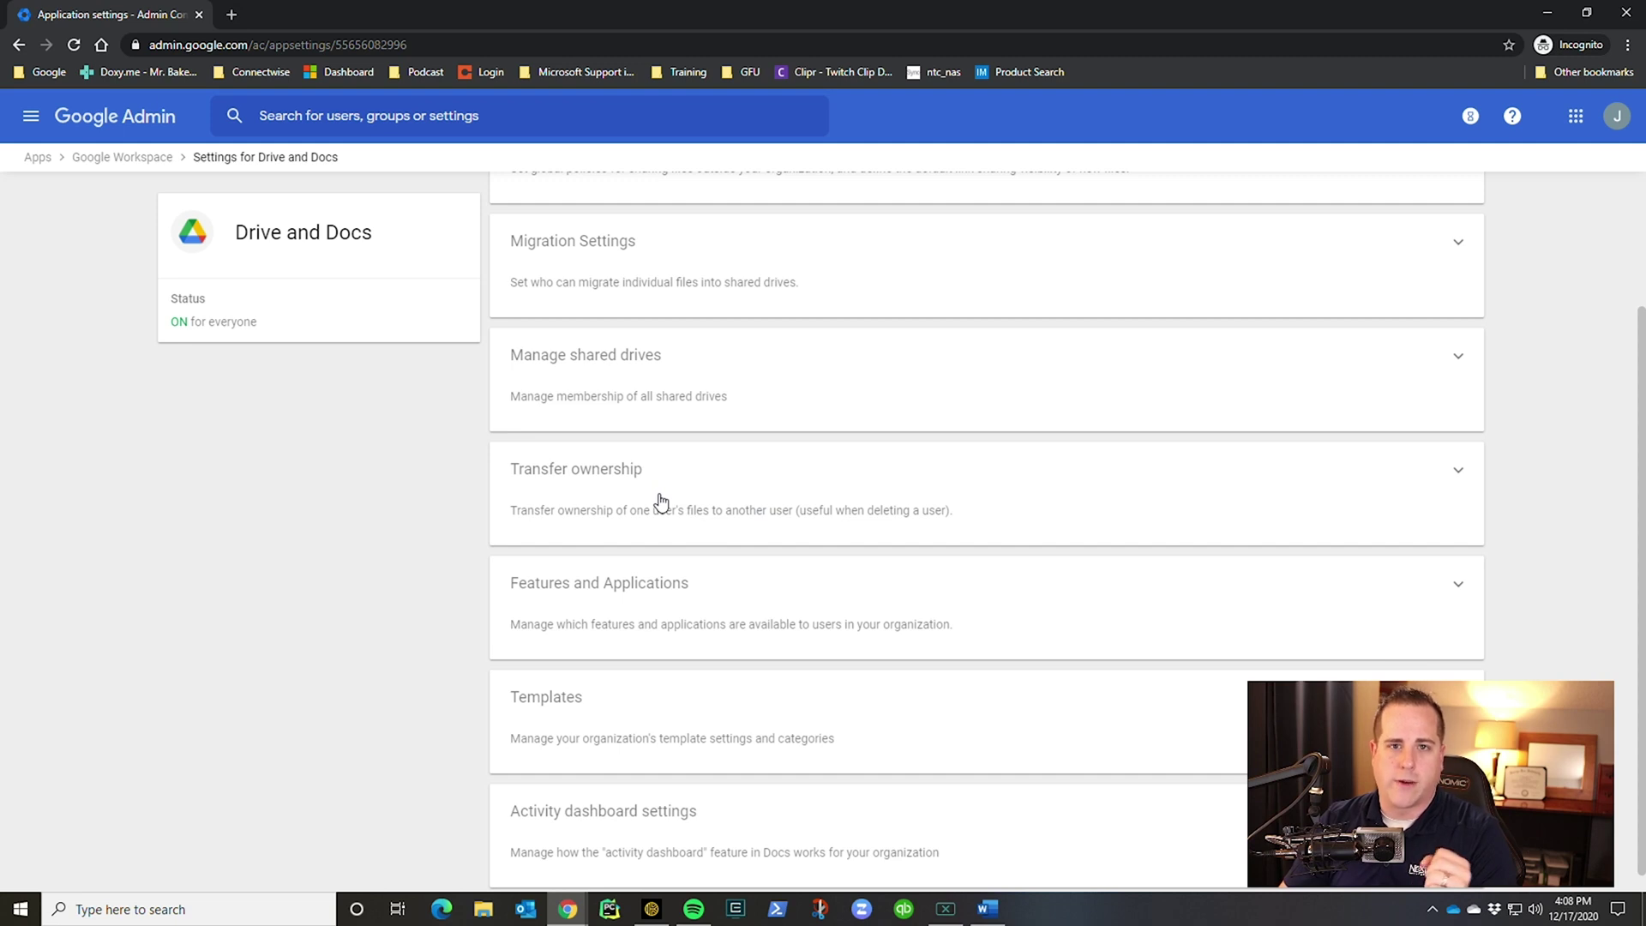
scroll(661, 503, "down", 1)
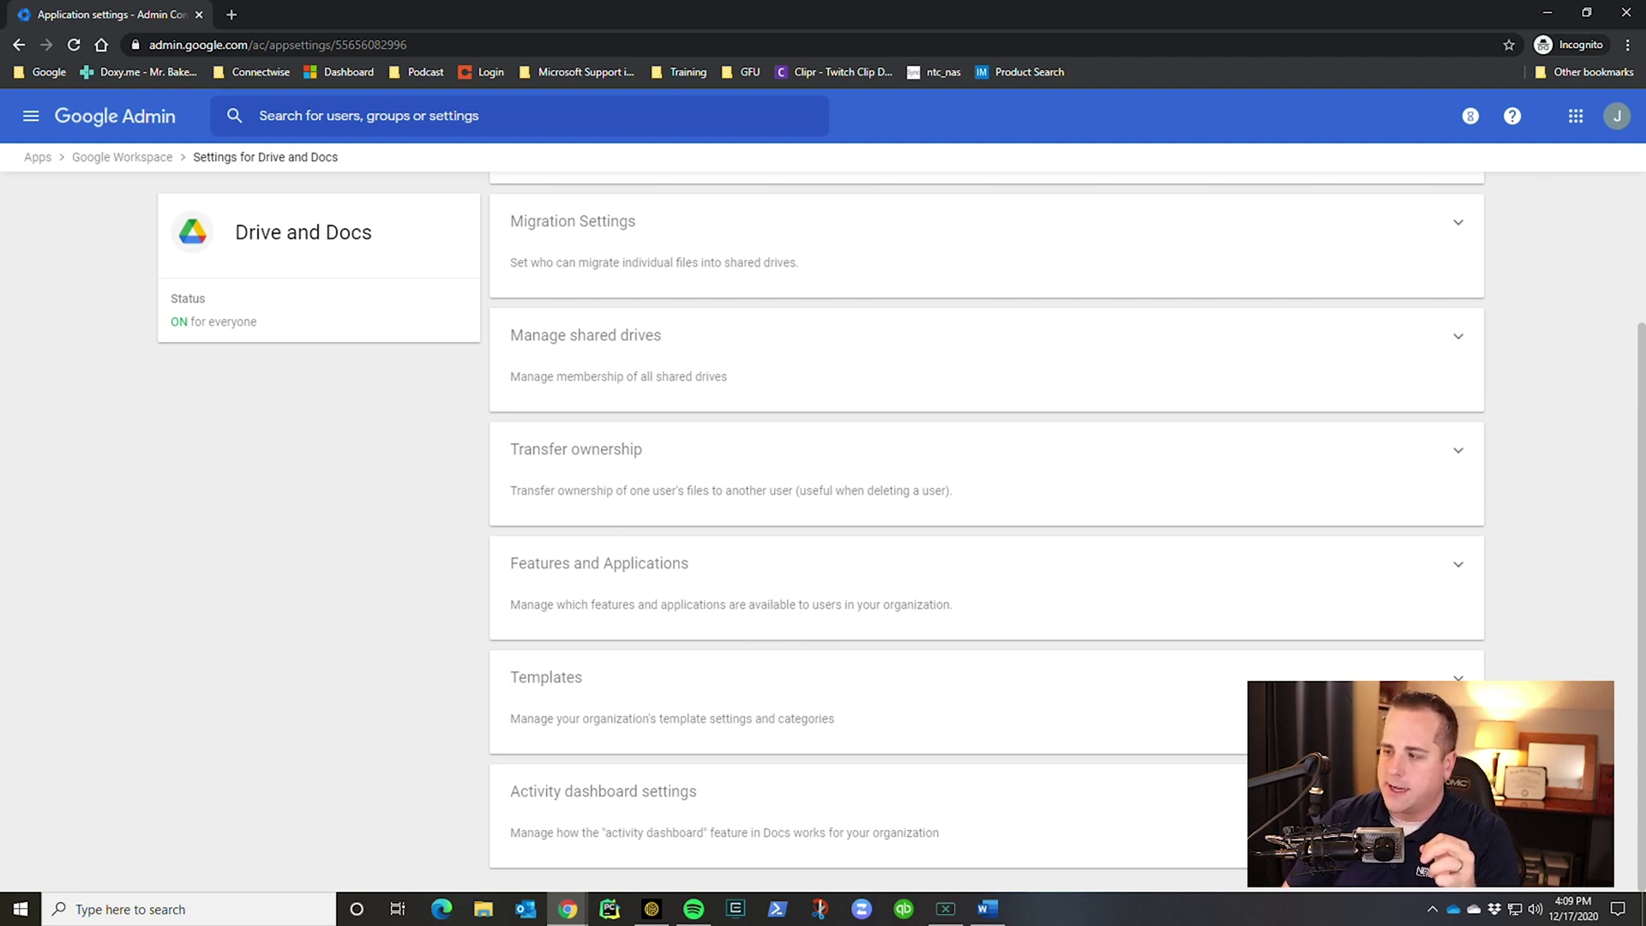
Go back to the Google Workspace services list and open Gmail's settings to browse its sections
left_click(140, 163)
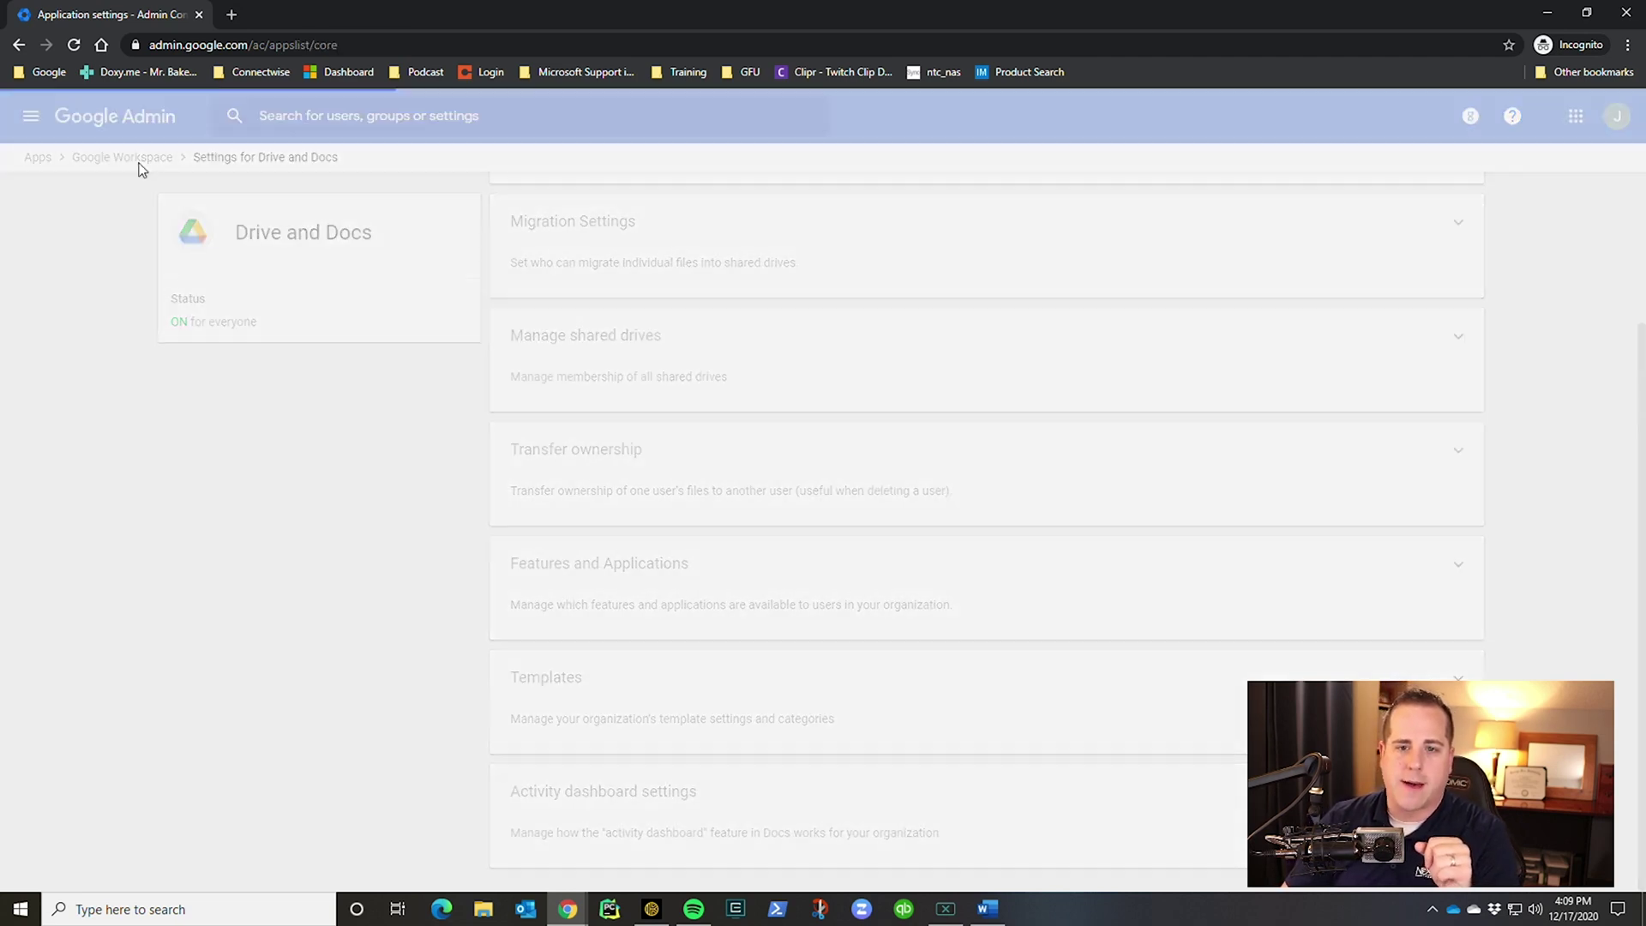
scroll(875, 583, "down", 1)
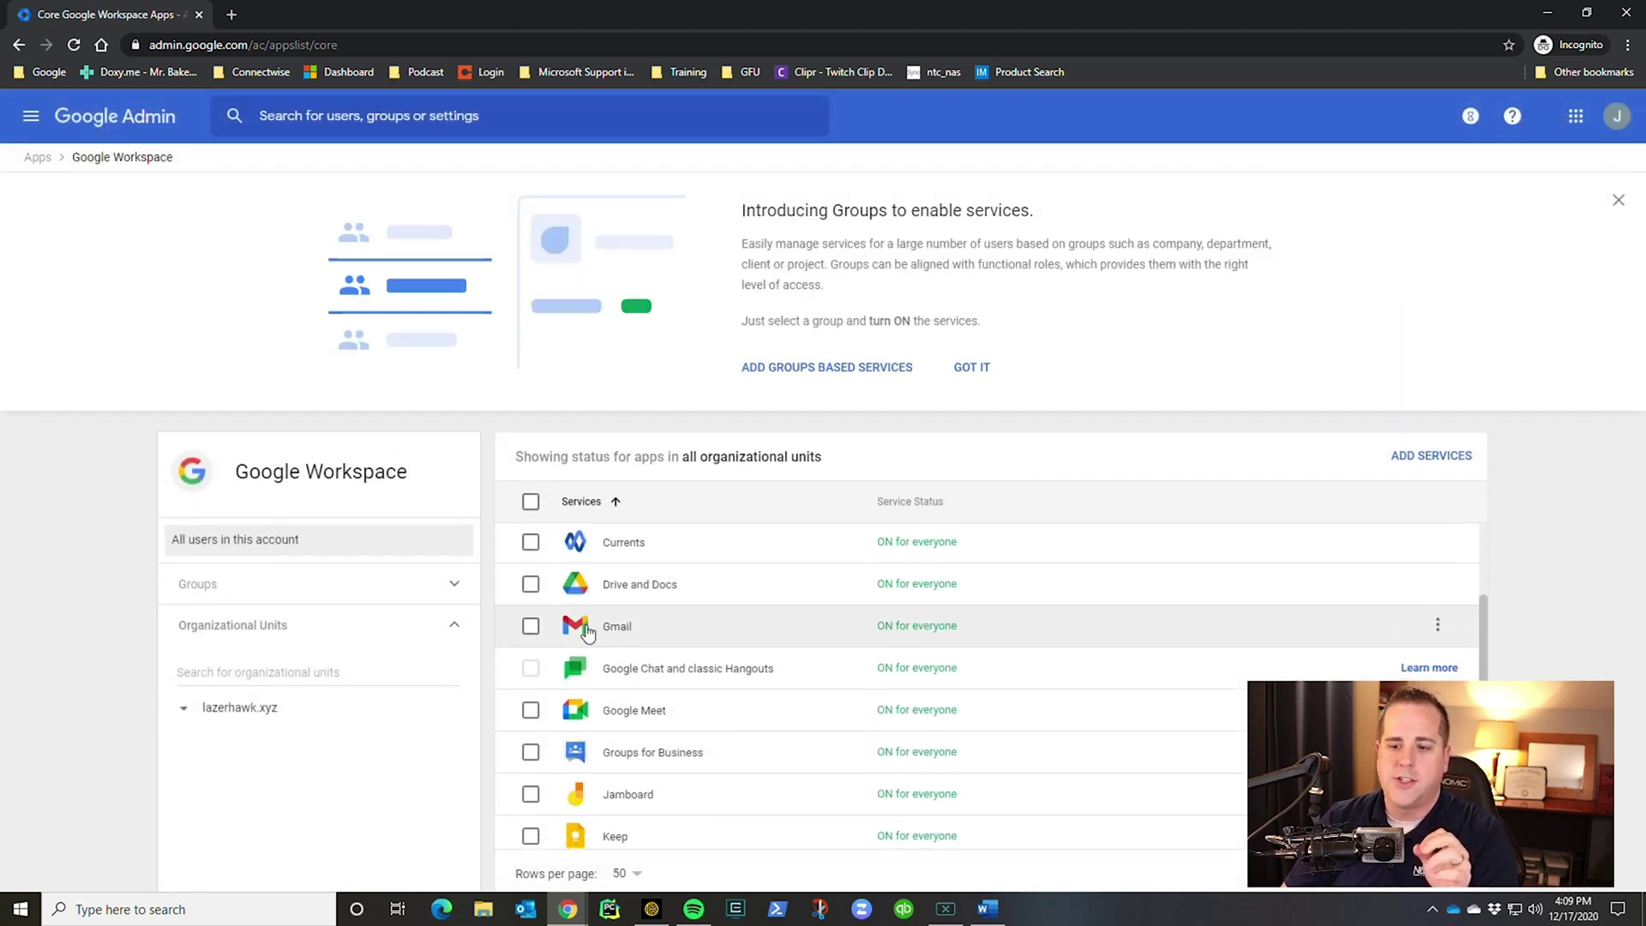
left_click(618, 627)
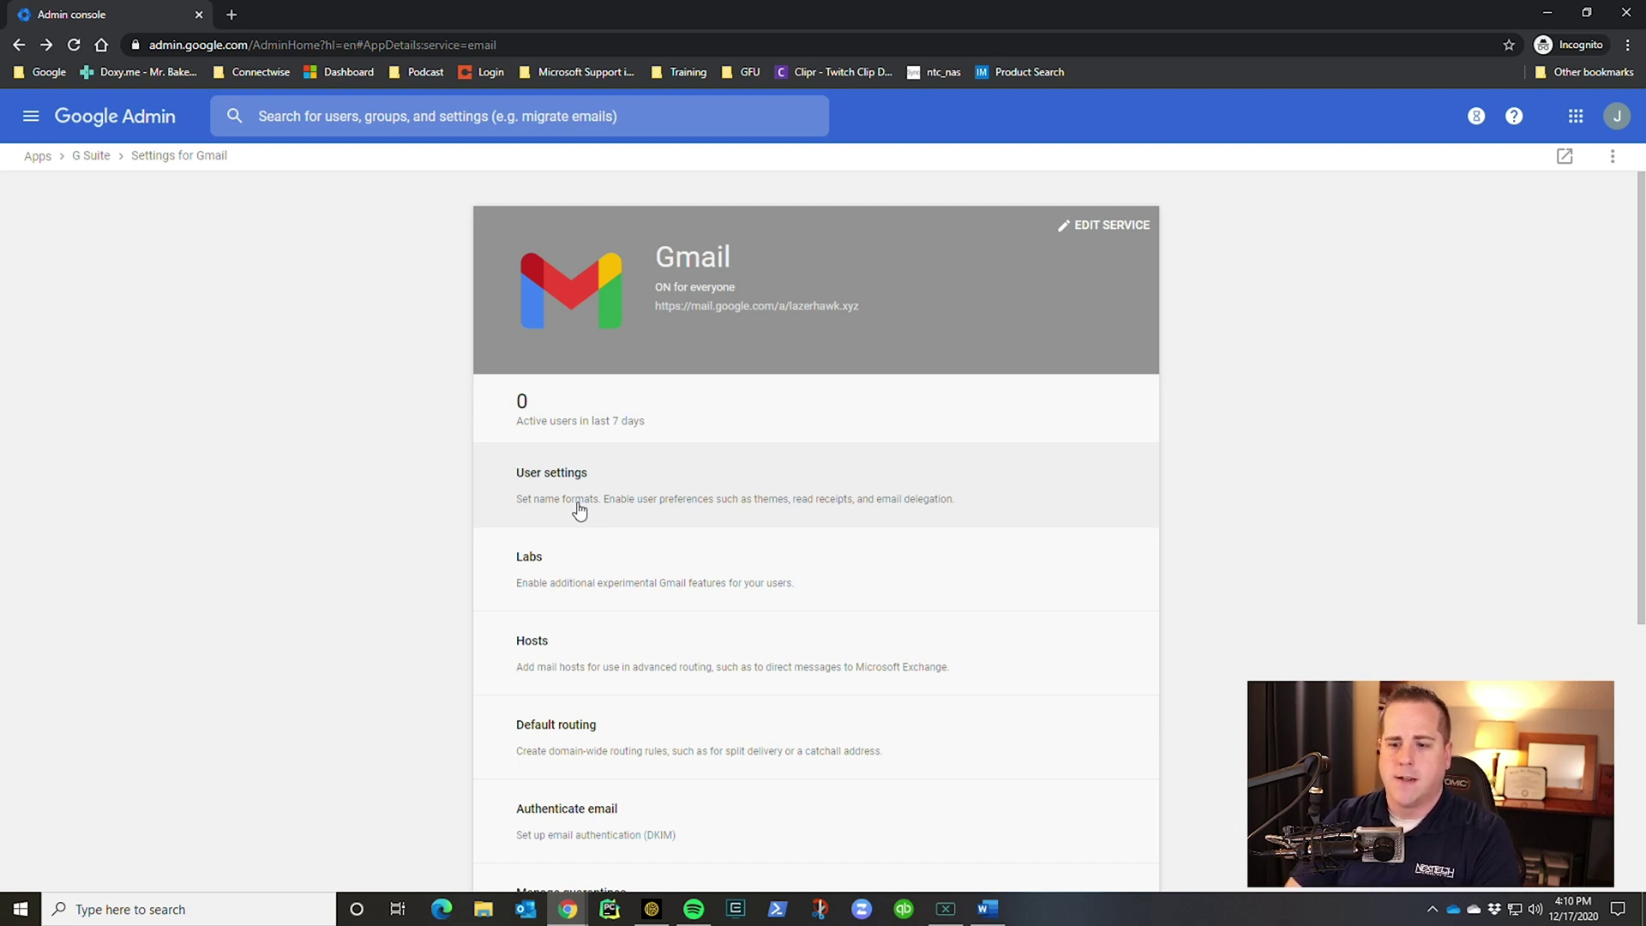
scroll(609, 526, "down", 2)
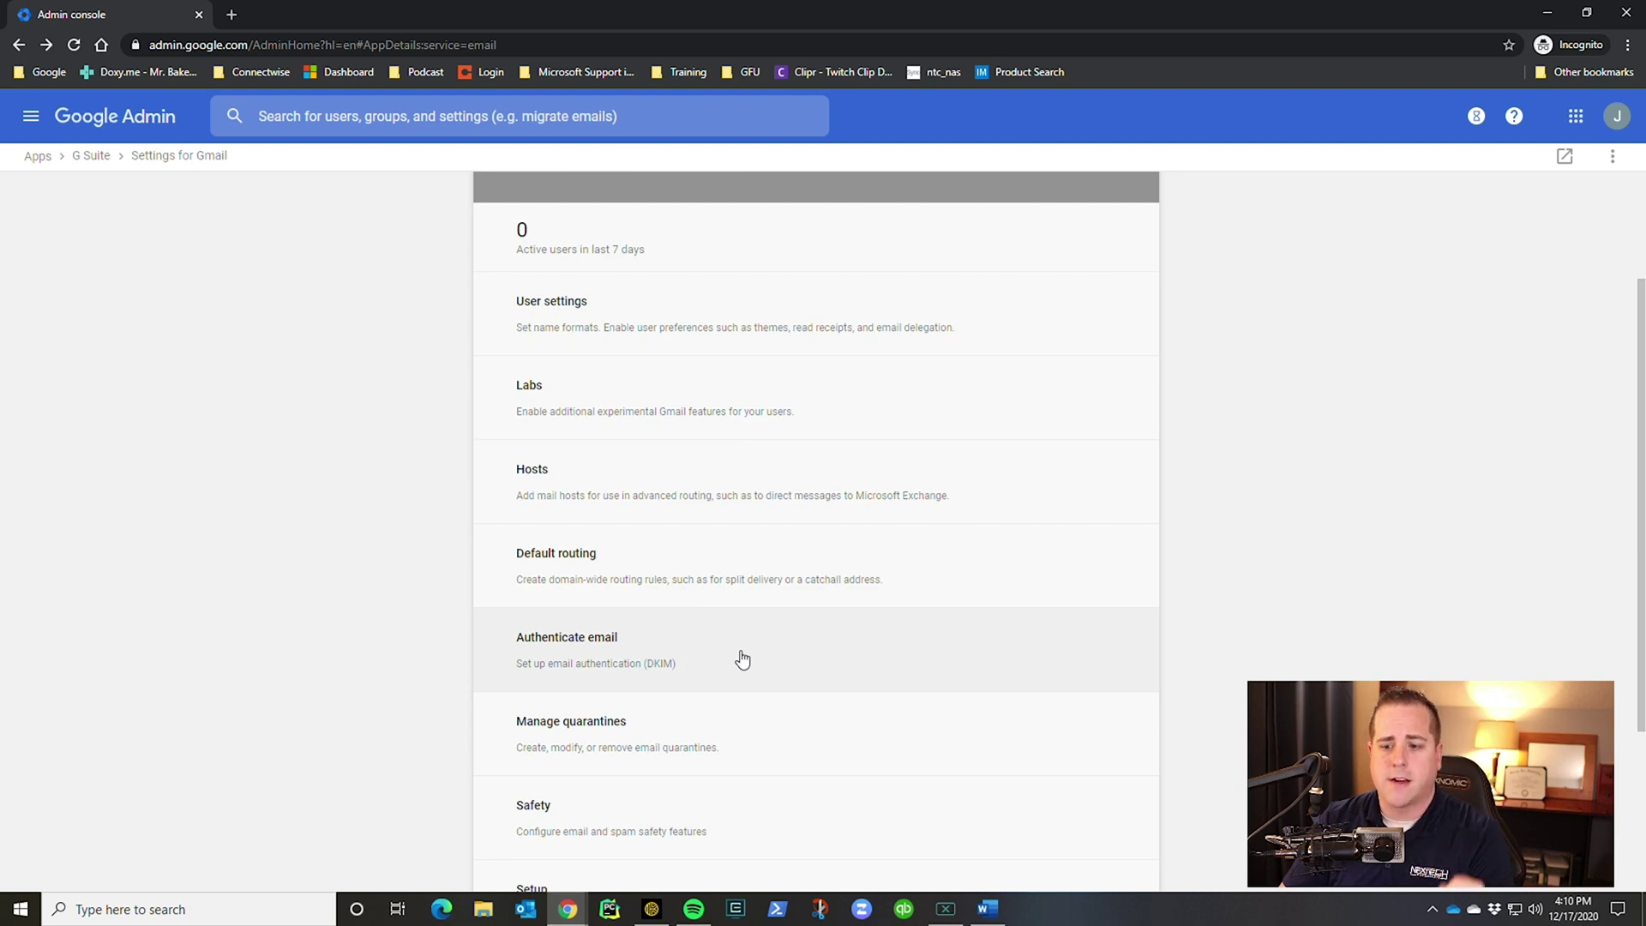
Generate a new 2048-bit DKIM record with prefix google for lazerhawk.xyz
left_click(743, 660)
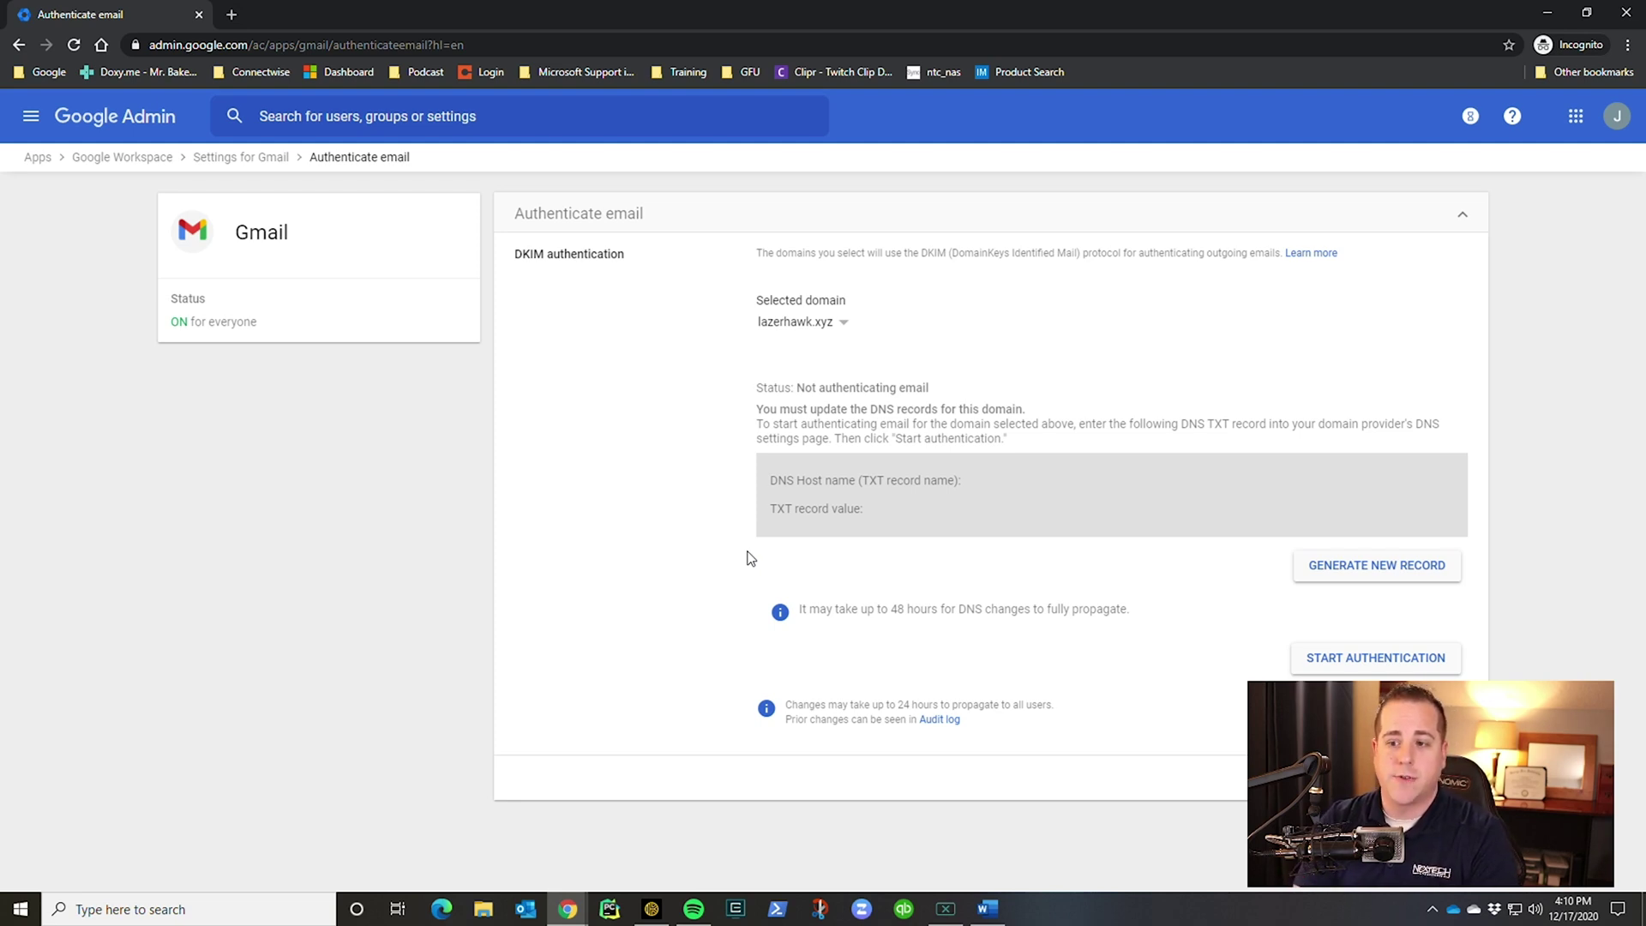
left_click(1394, 576)
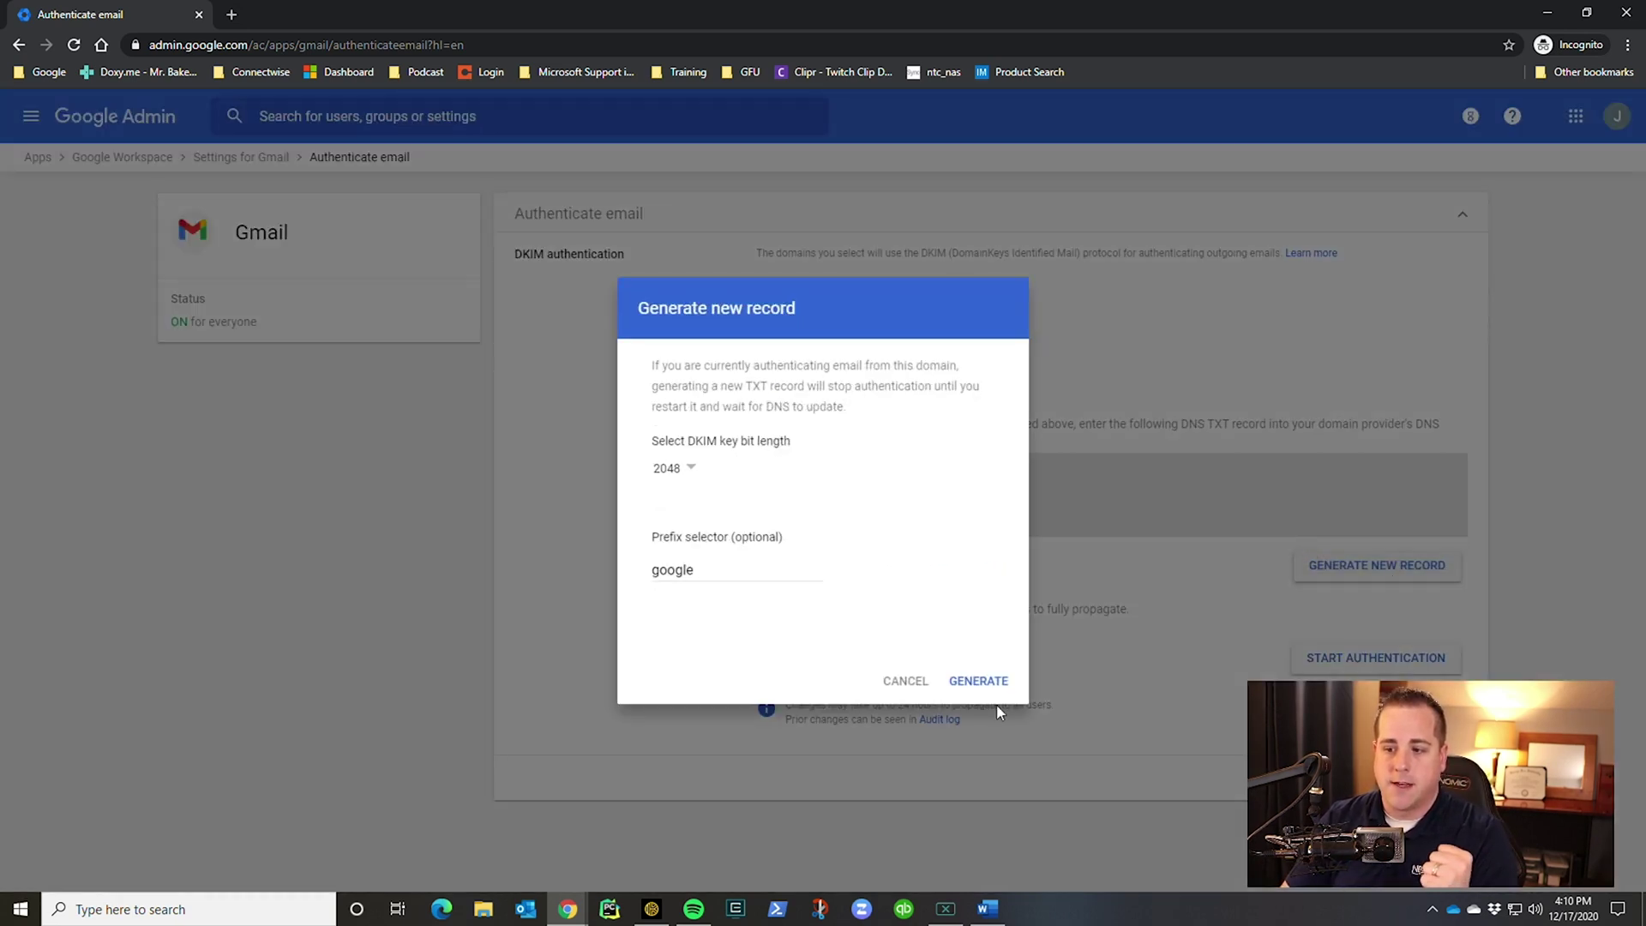
left_click(999, 684)
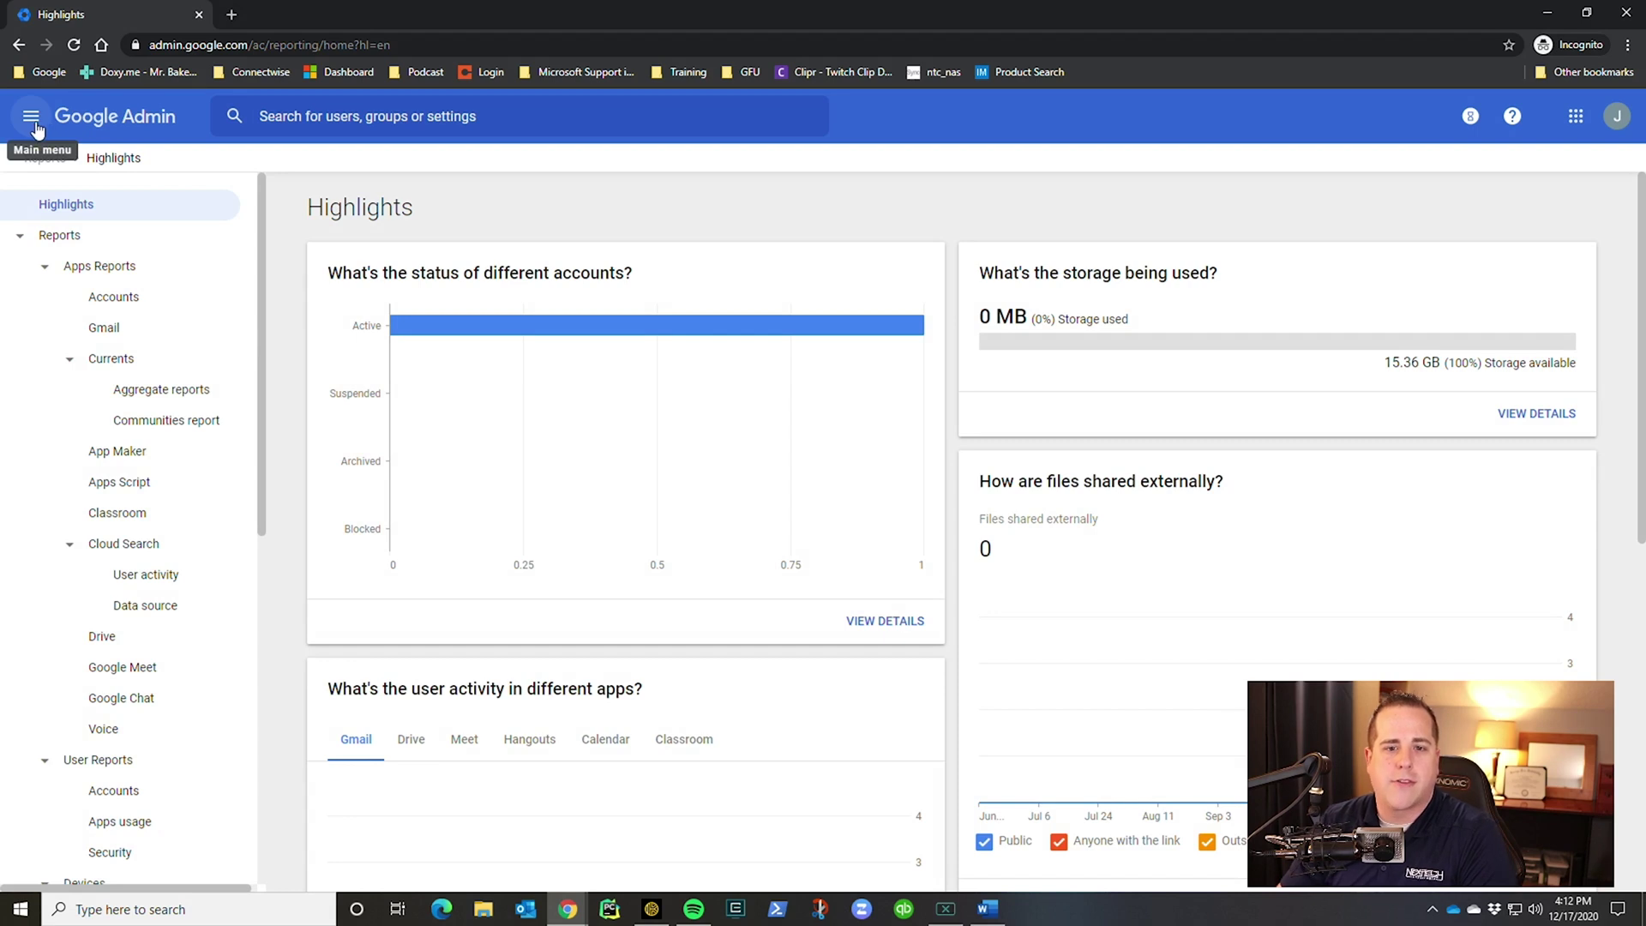
left_click(42, 122)
mouse_move(94, 420)
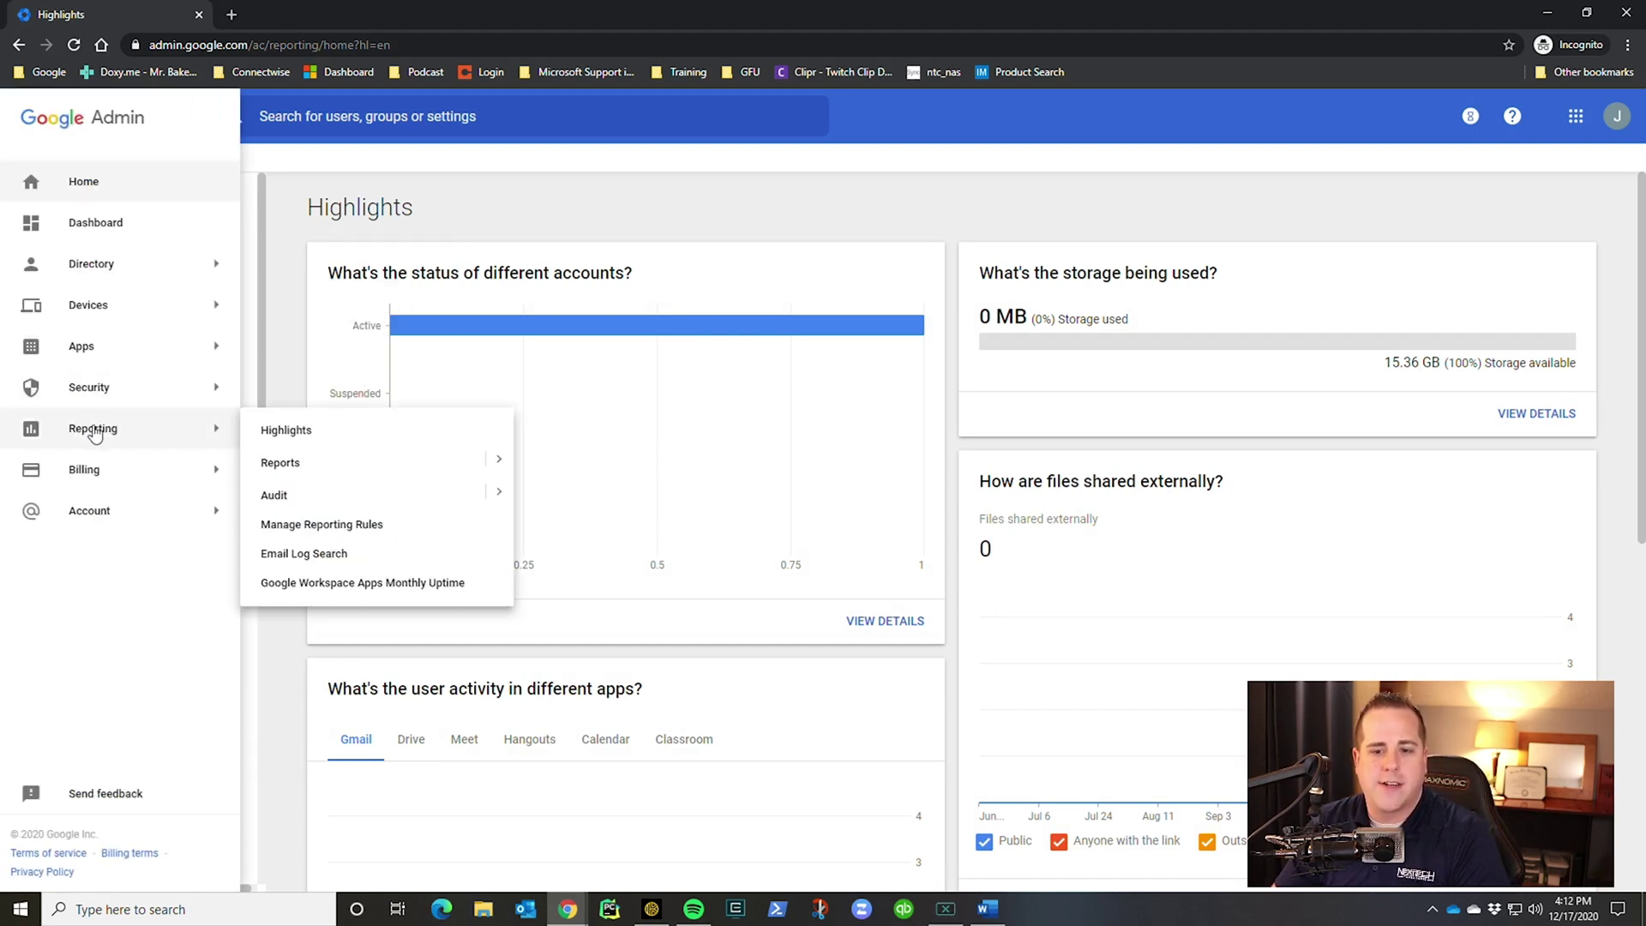
left_click(339, 439)
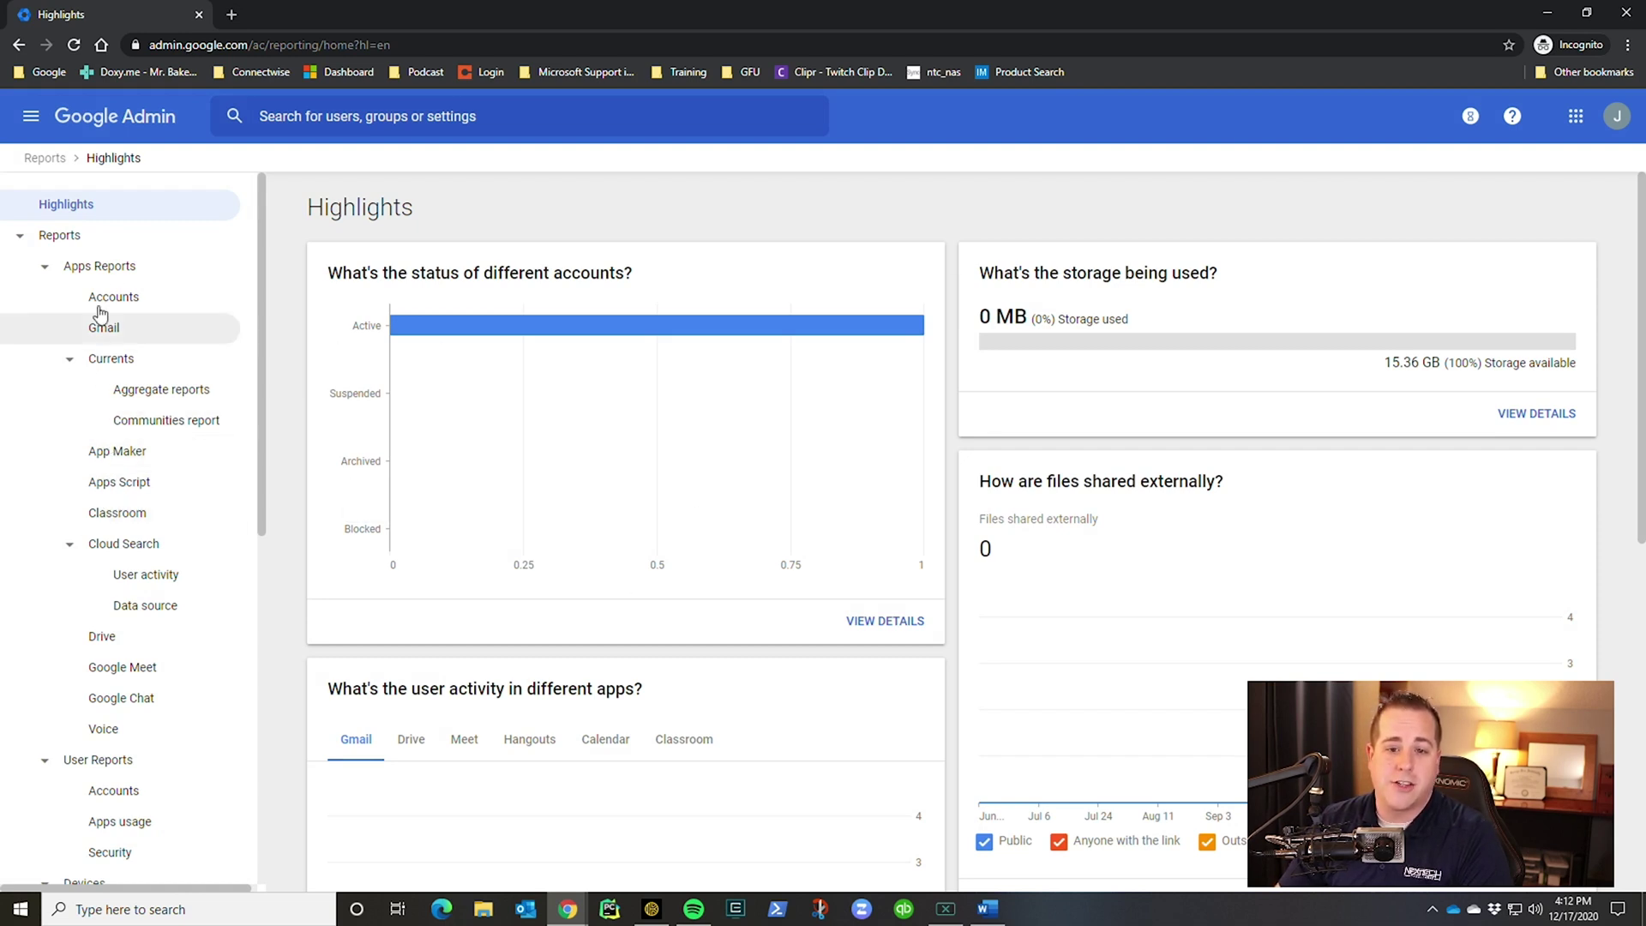
scroll(98, 311, "down", 1)
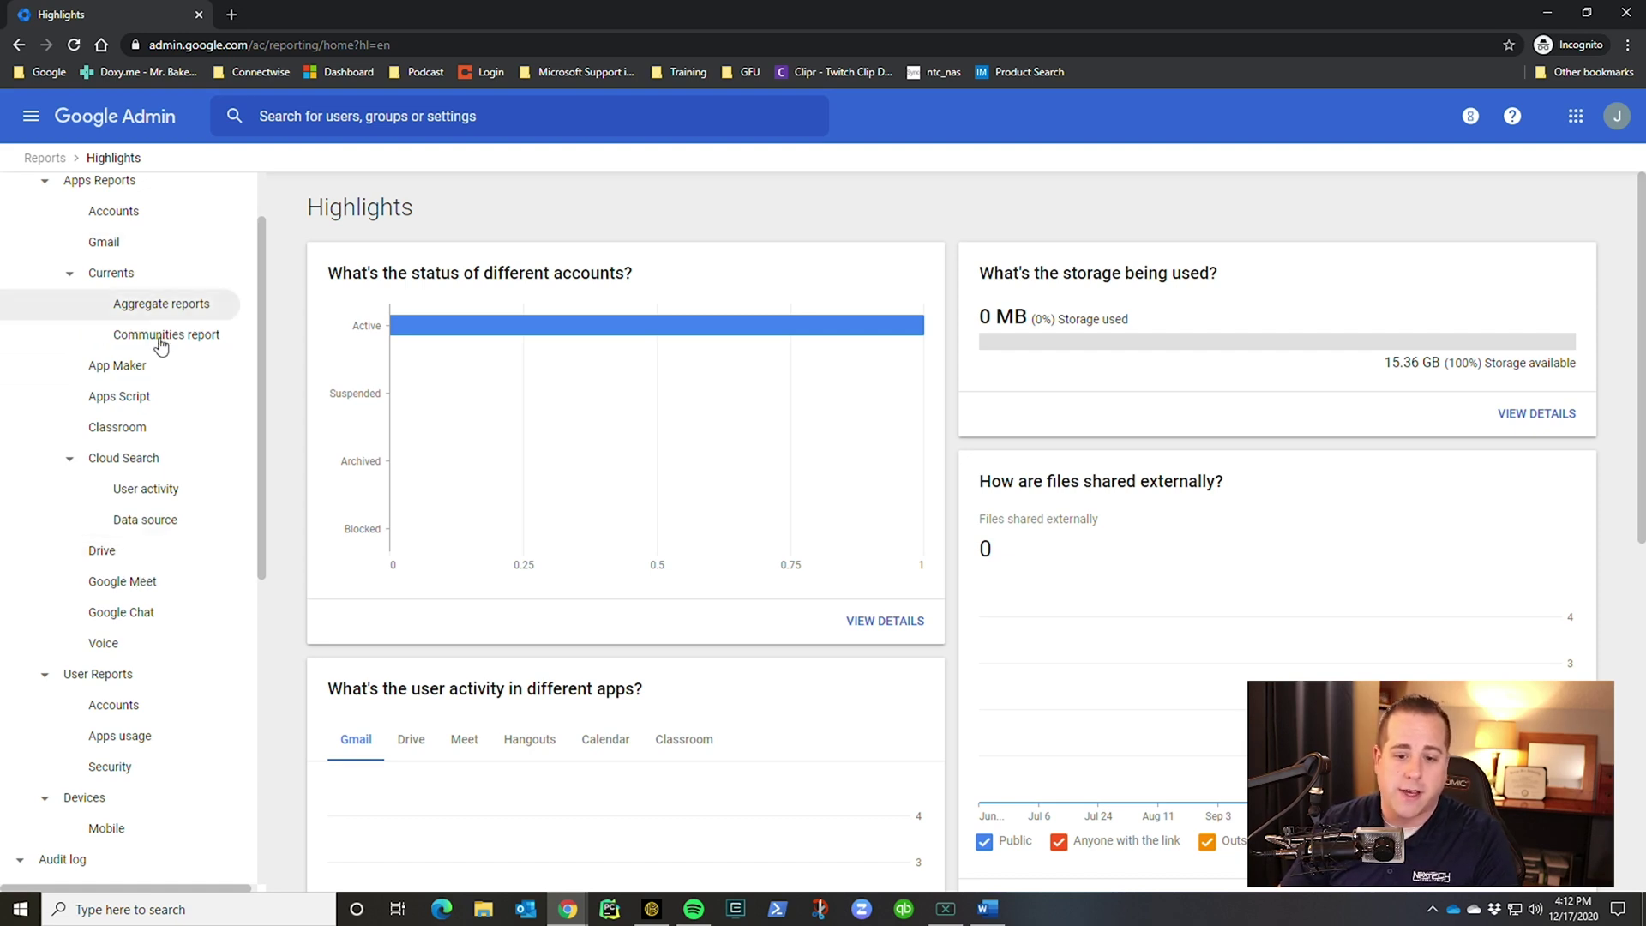
scroll(174, 506, "down", 2)
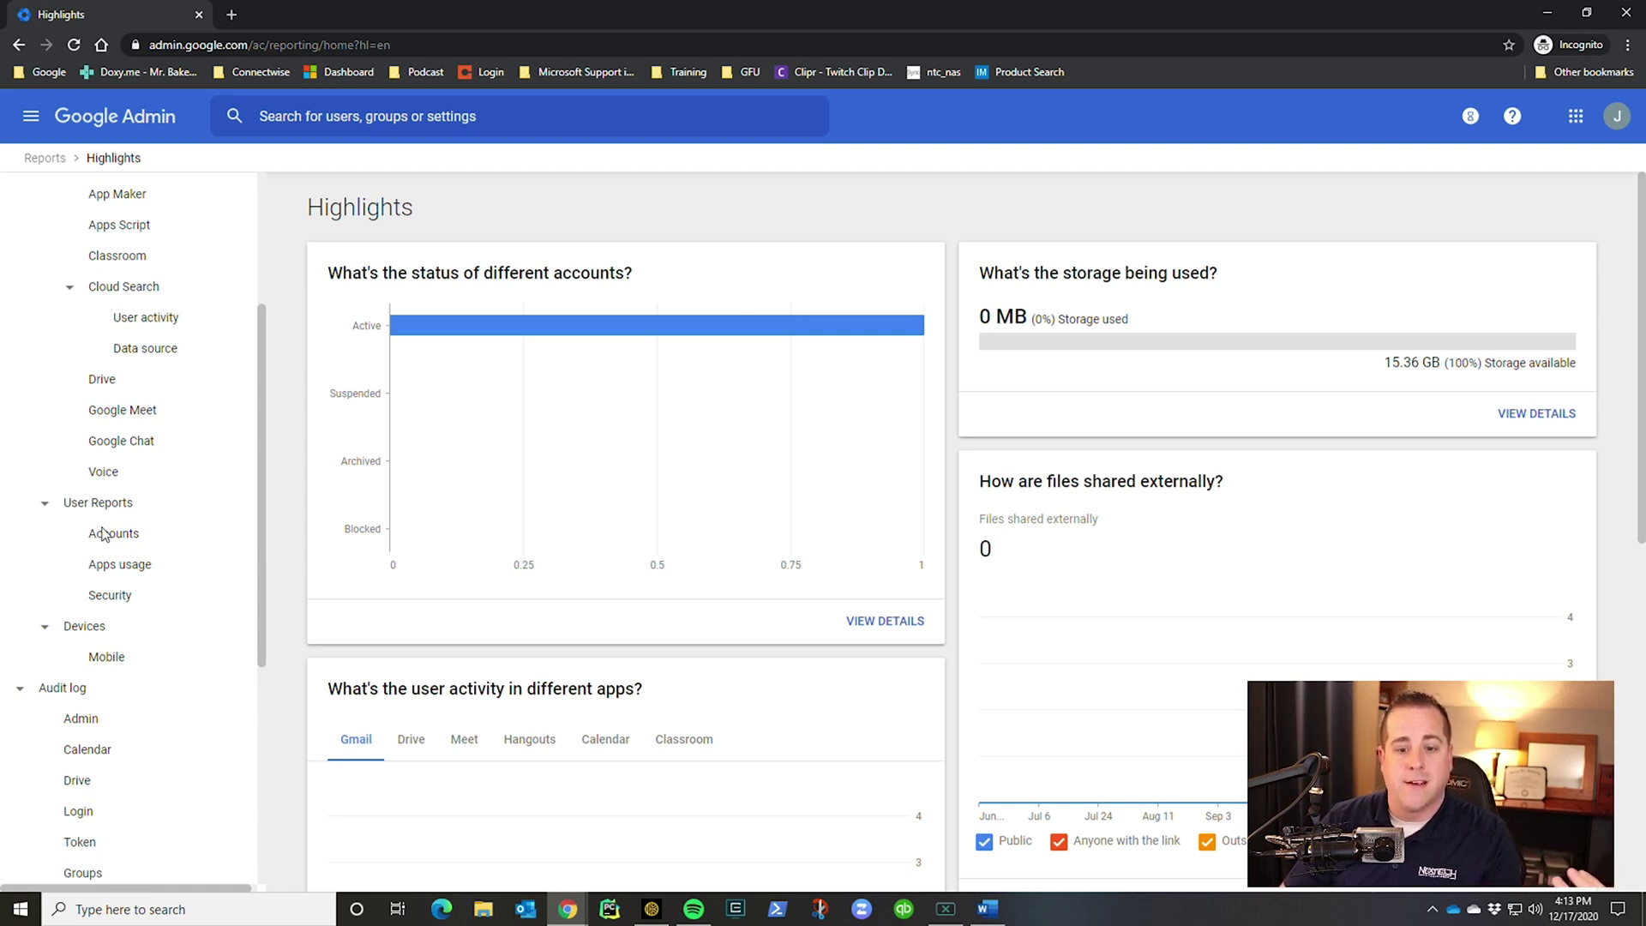
scroll(97, 660, "down", 1)
scroll(97, 670, "down", 3)
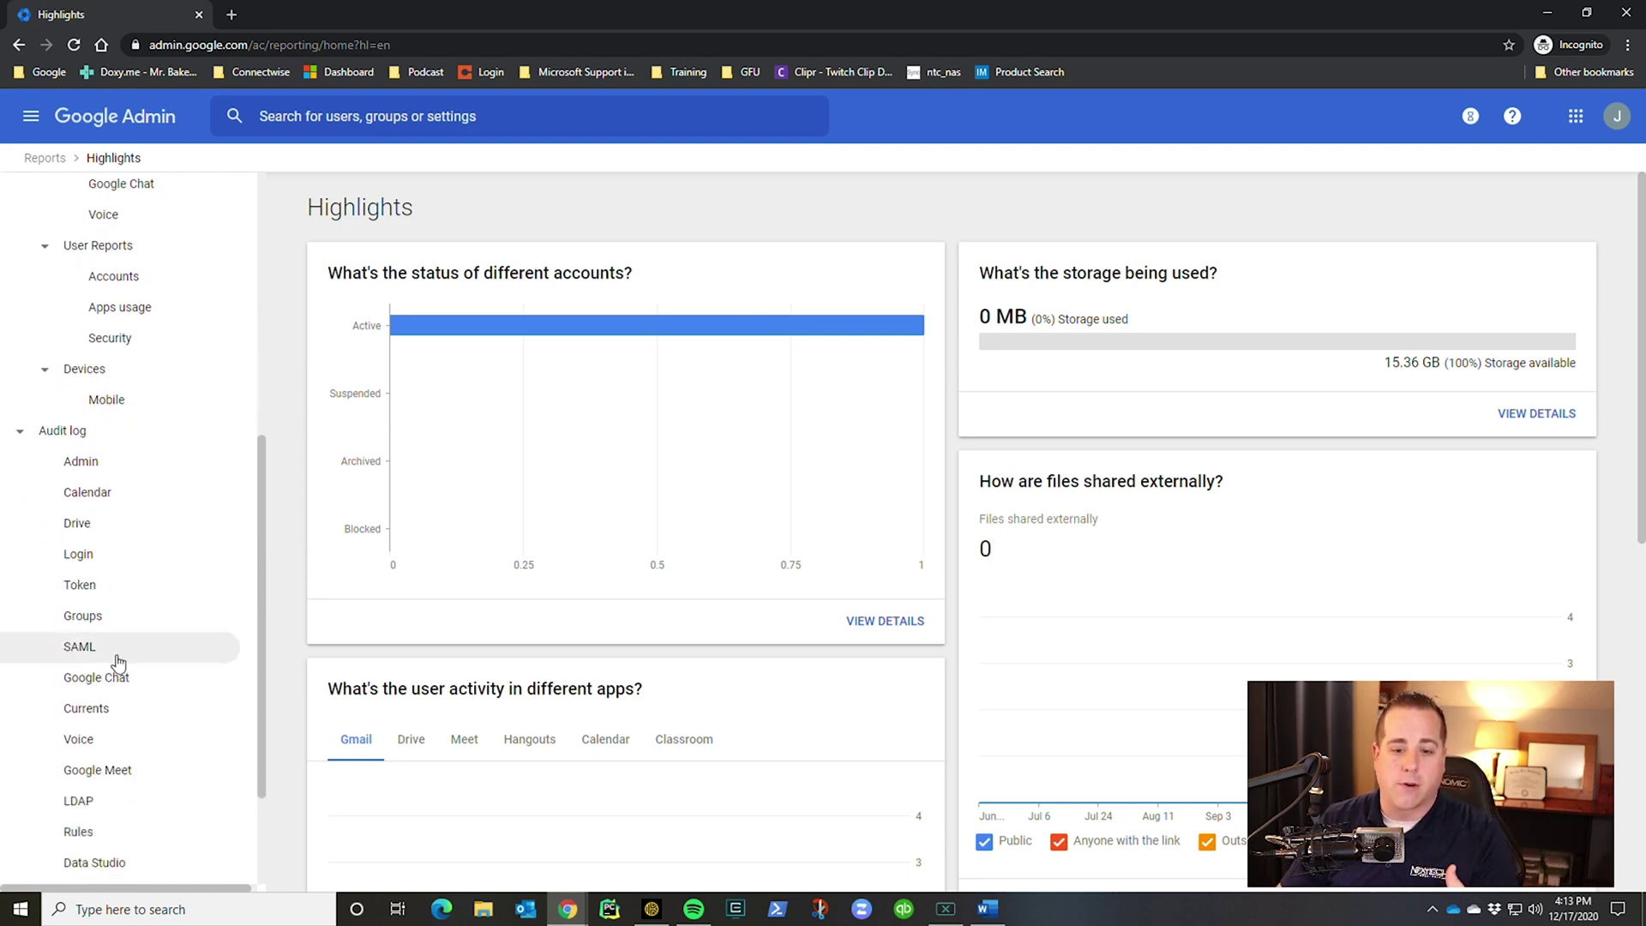
scroll(120, 540, "down", 2)
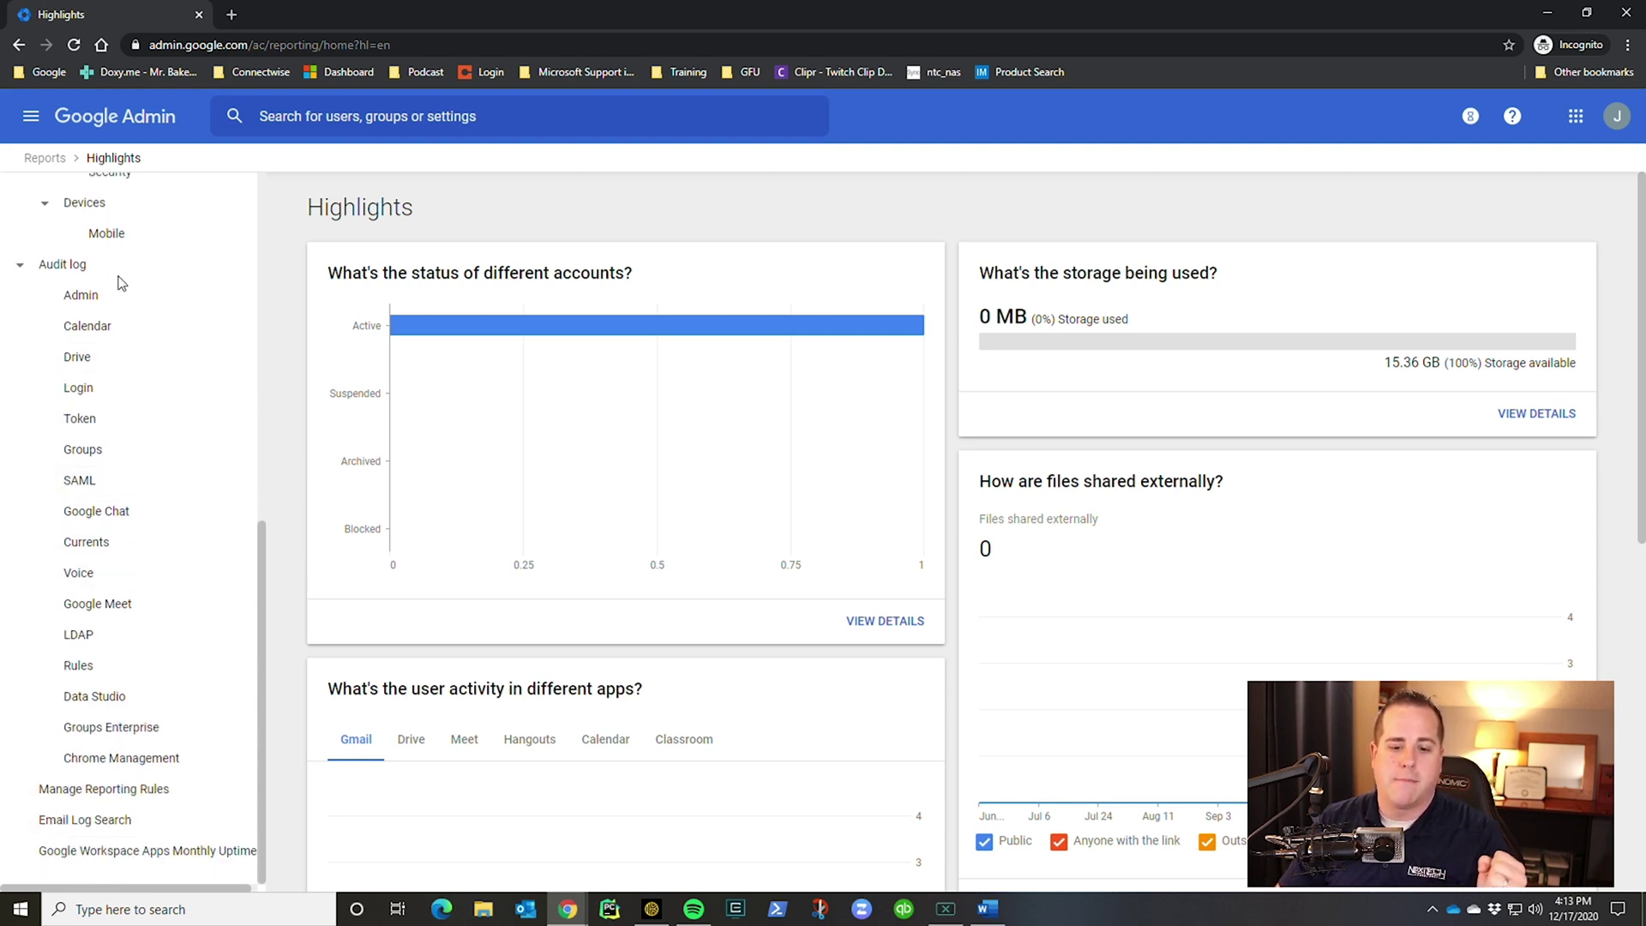
Search the Email Log for today's messages from the sender address, finding the 'test' message
left_click(131, 828)
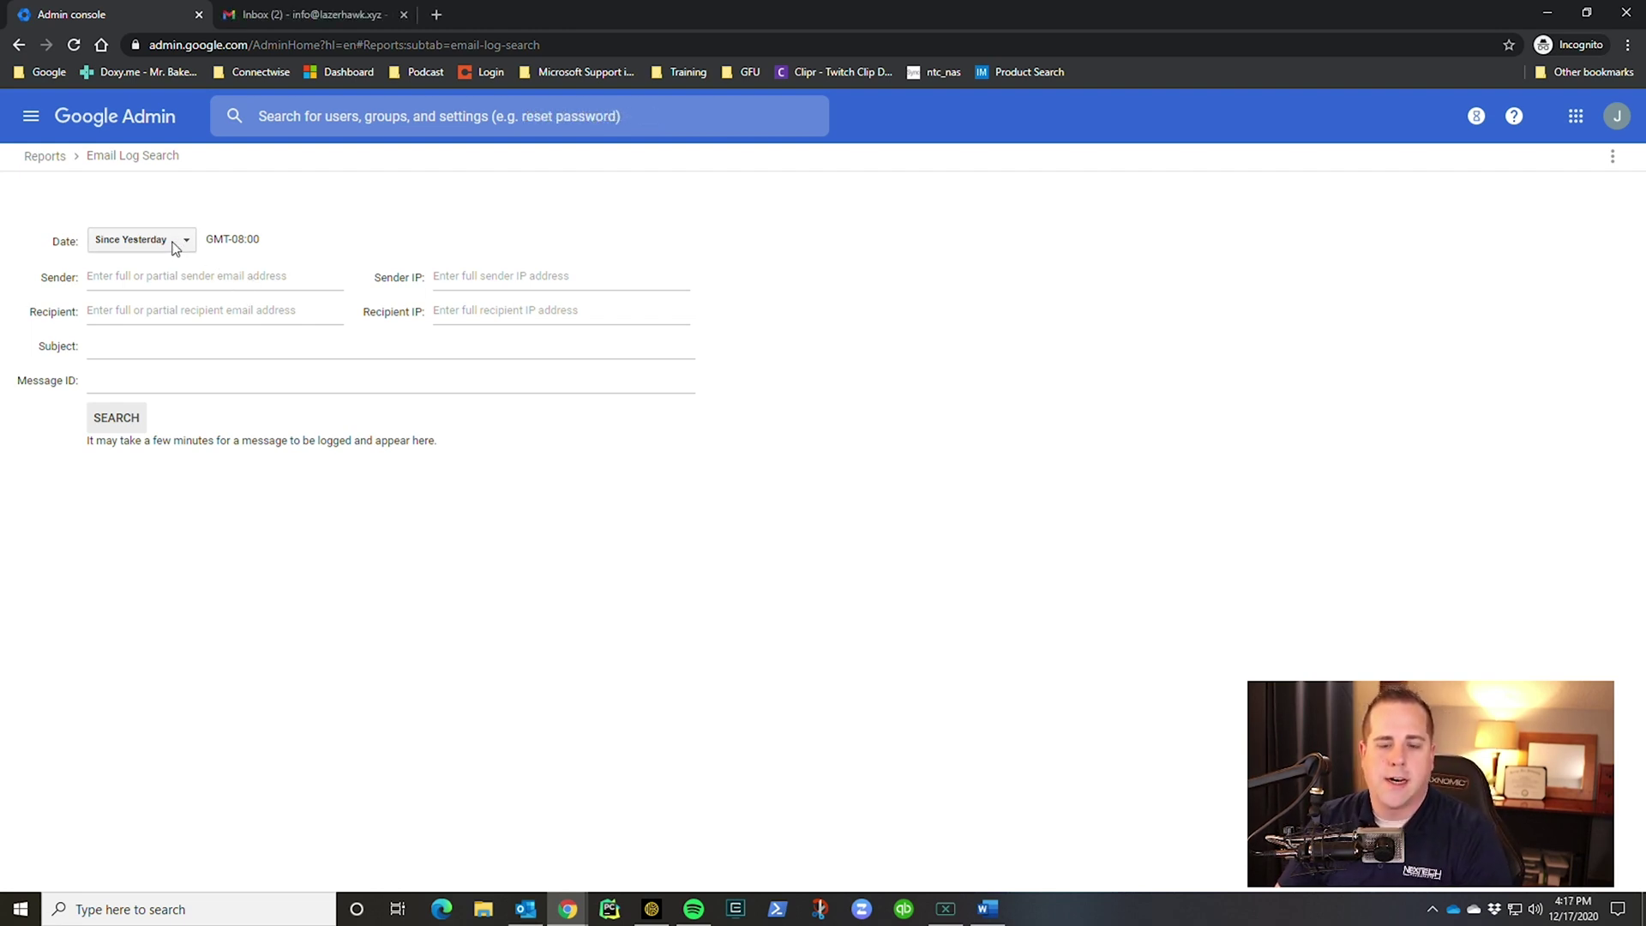
left_click(177, 249)
left_click(176, 261)
left_click(239, 276)
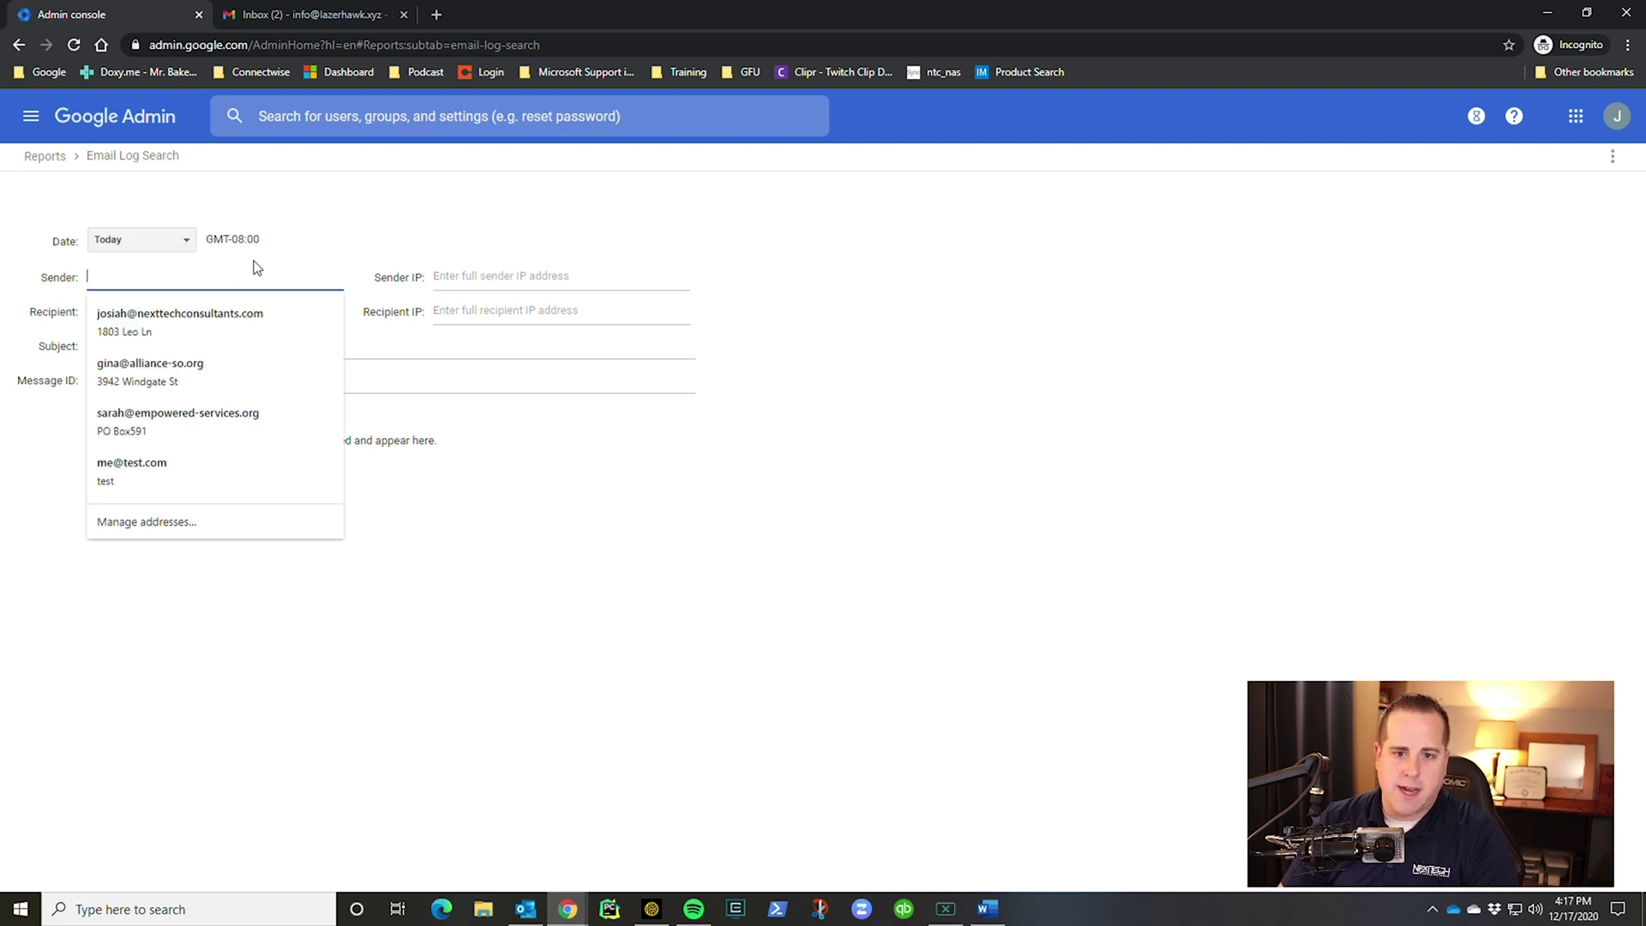
key("ctrl+v")
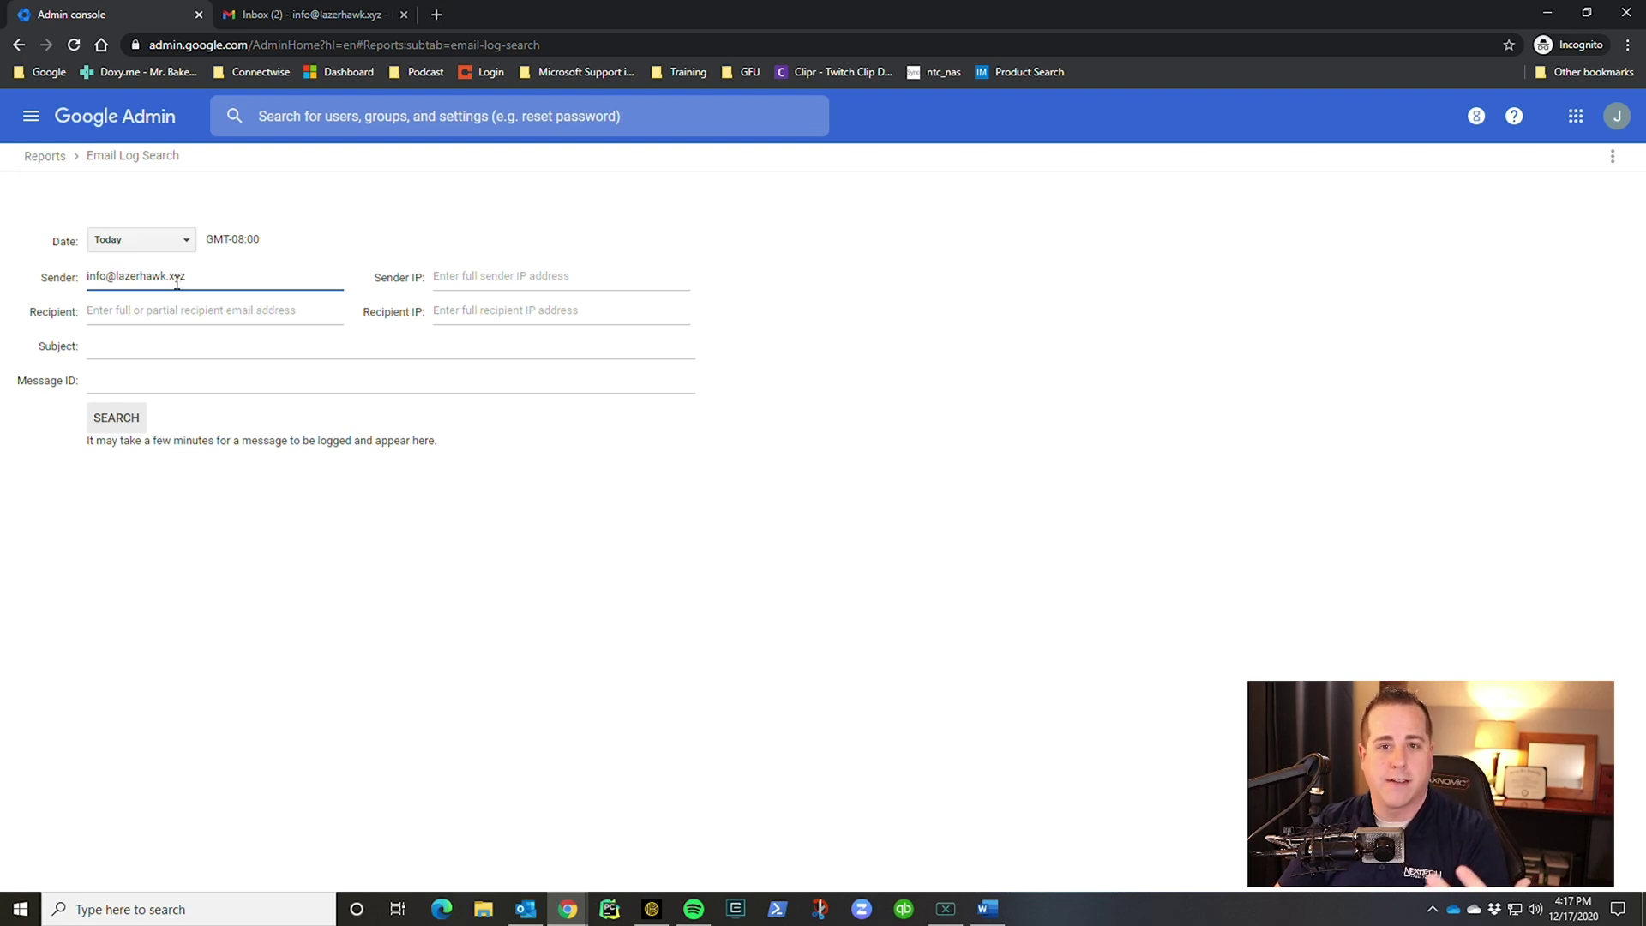
left_click(204, 312)
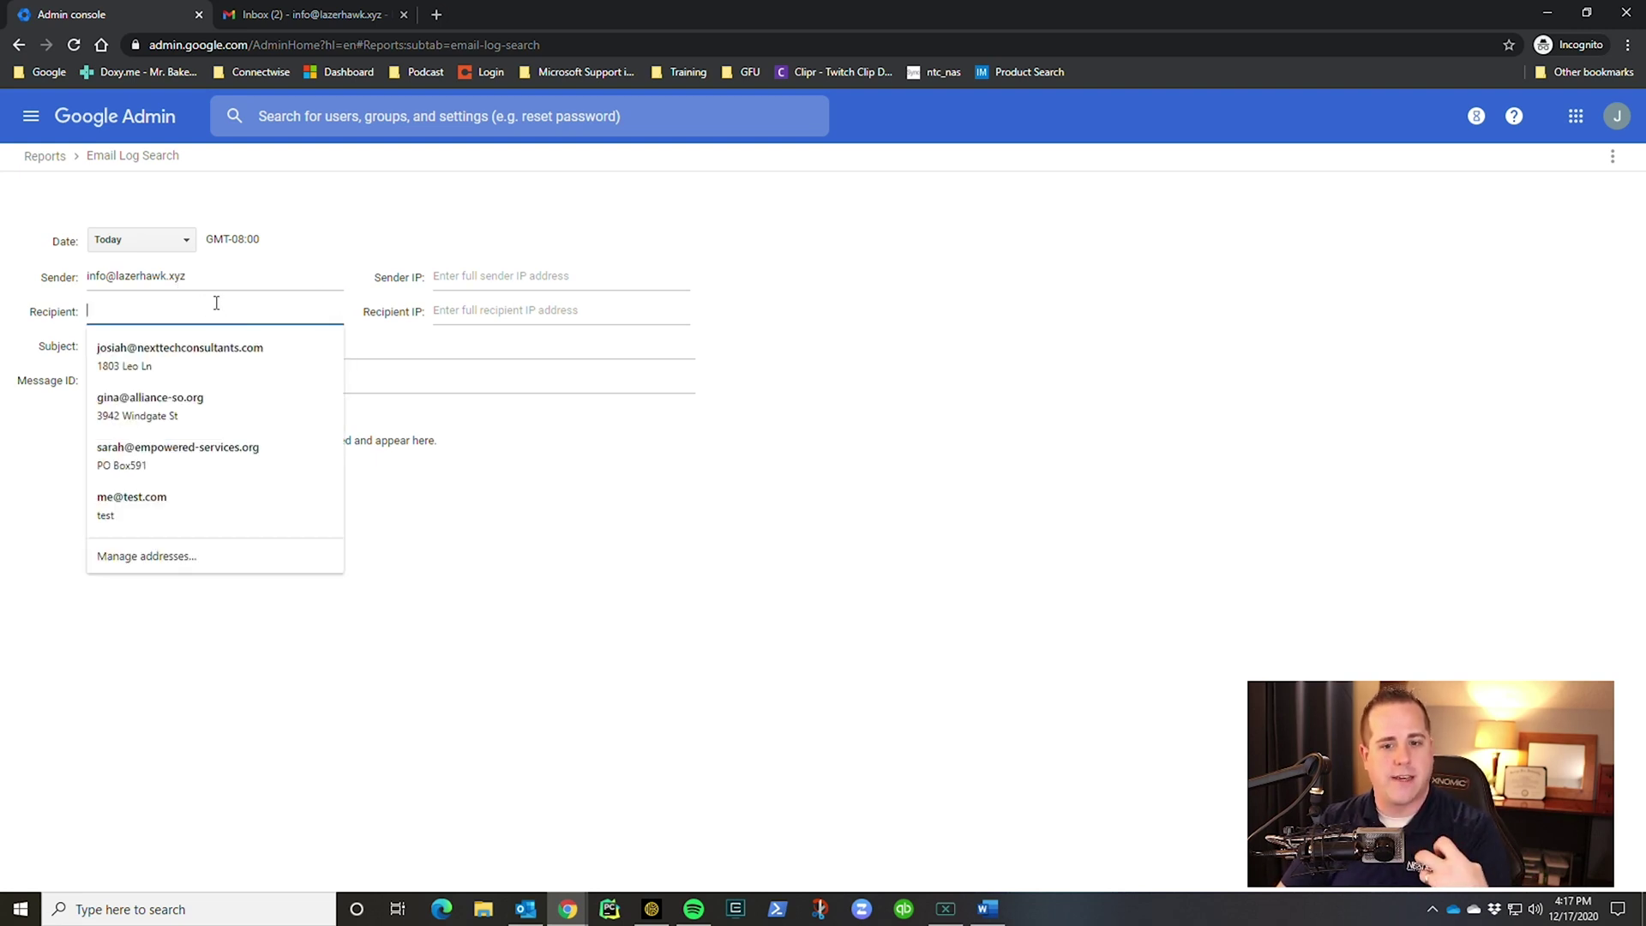
left_click(235, 276)
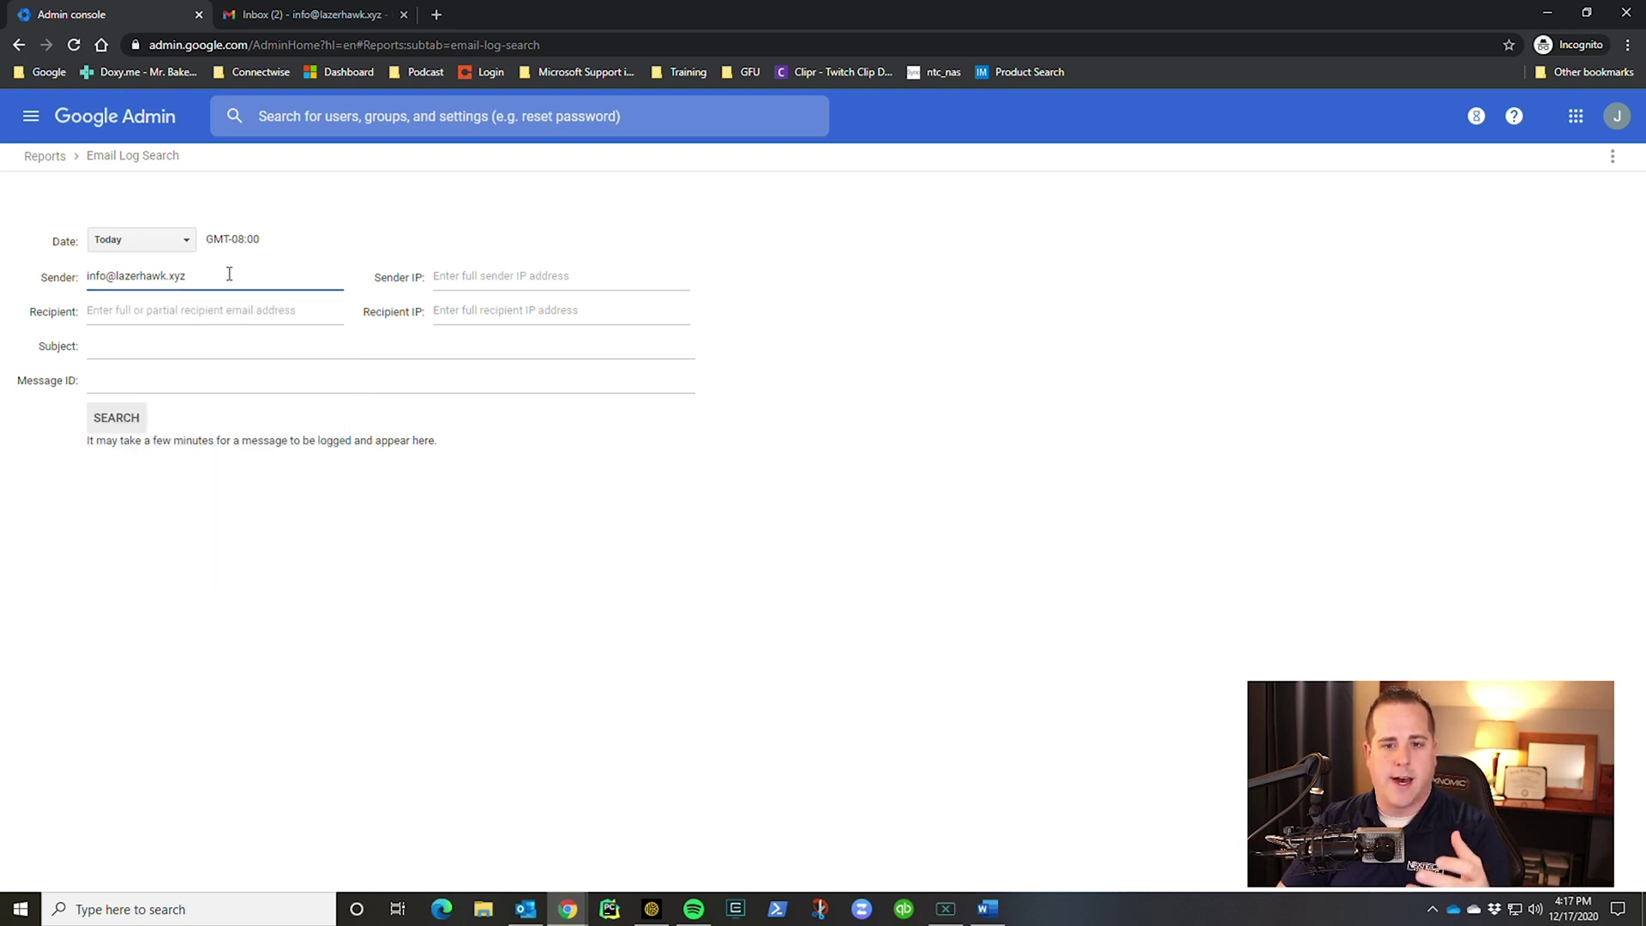
left_click(120, 423)
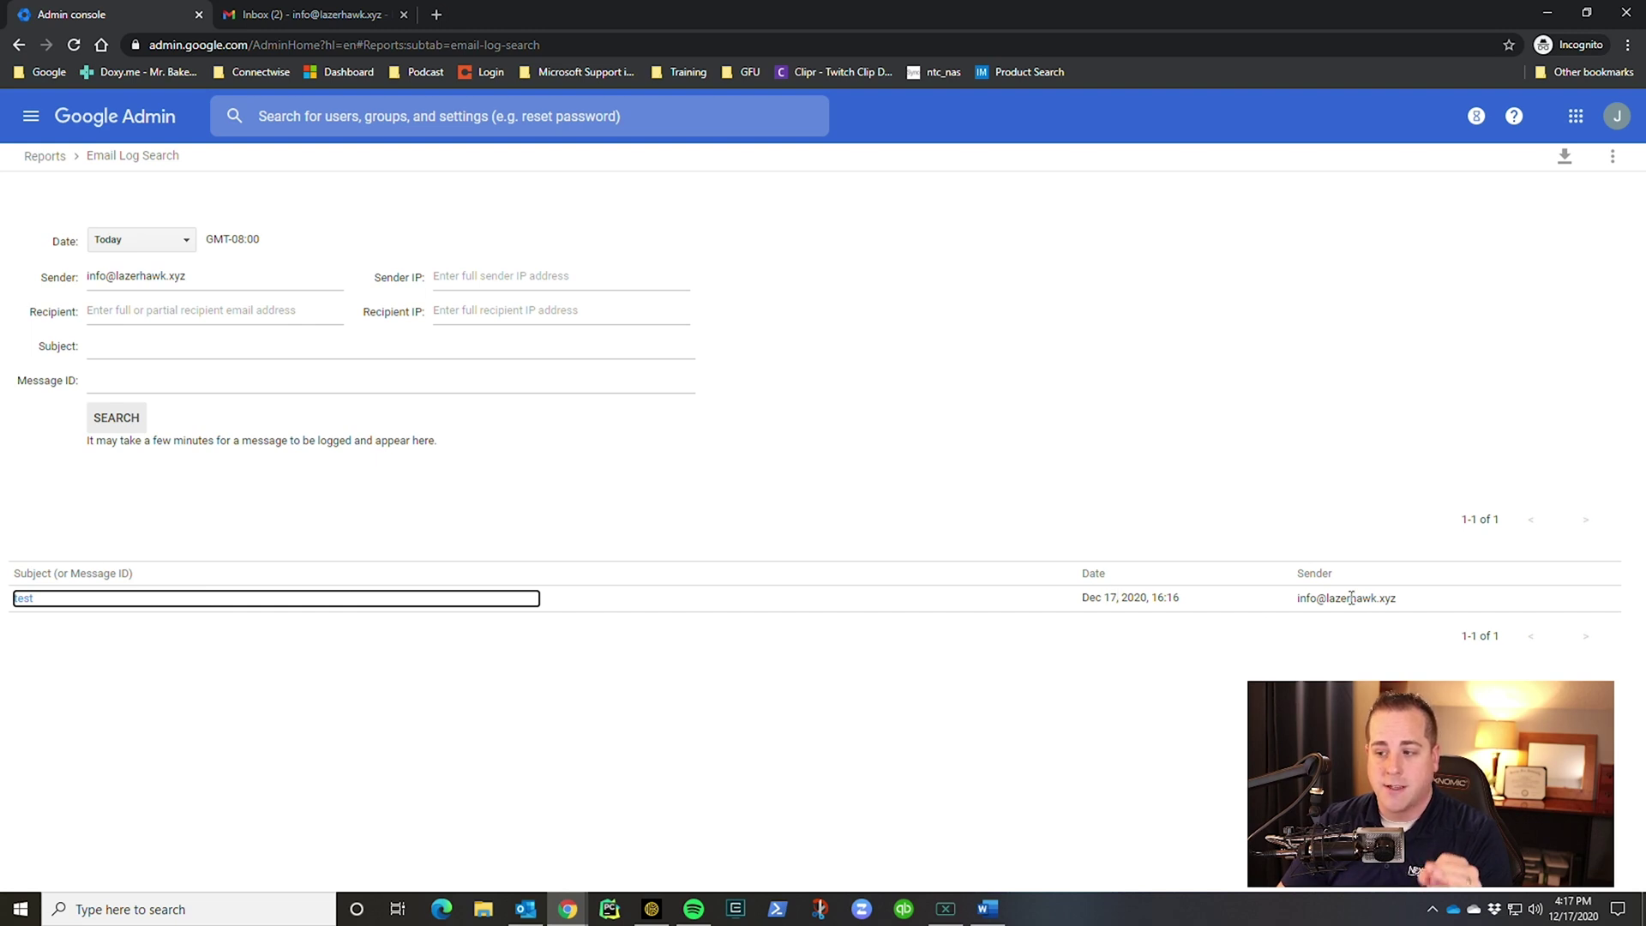
Open the 'test' message details and expand its recipient, highlighting the Message ID and 1/1 Delivered status
left_click(175, 602)
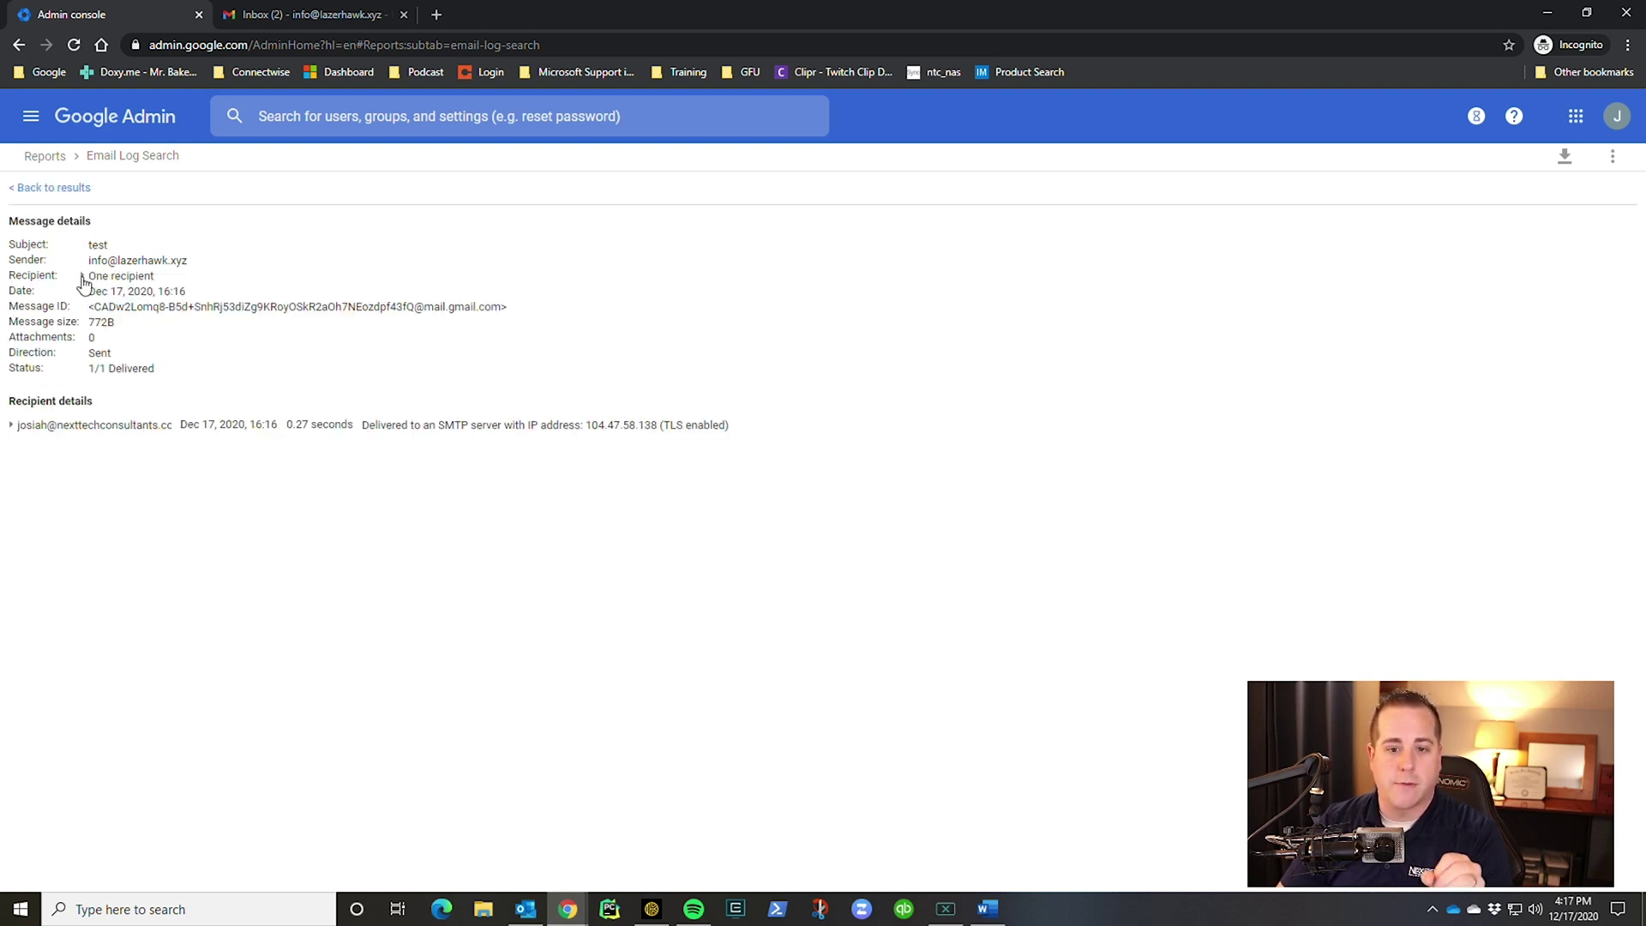
left_click(11, 426)
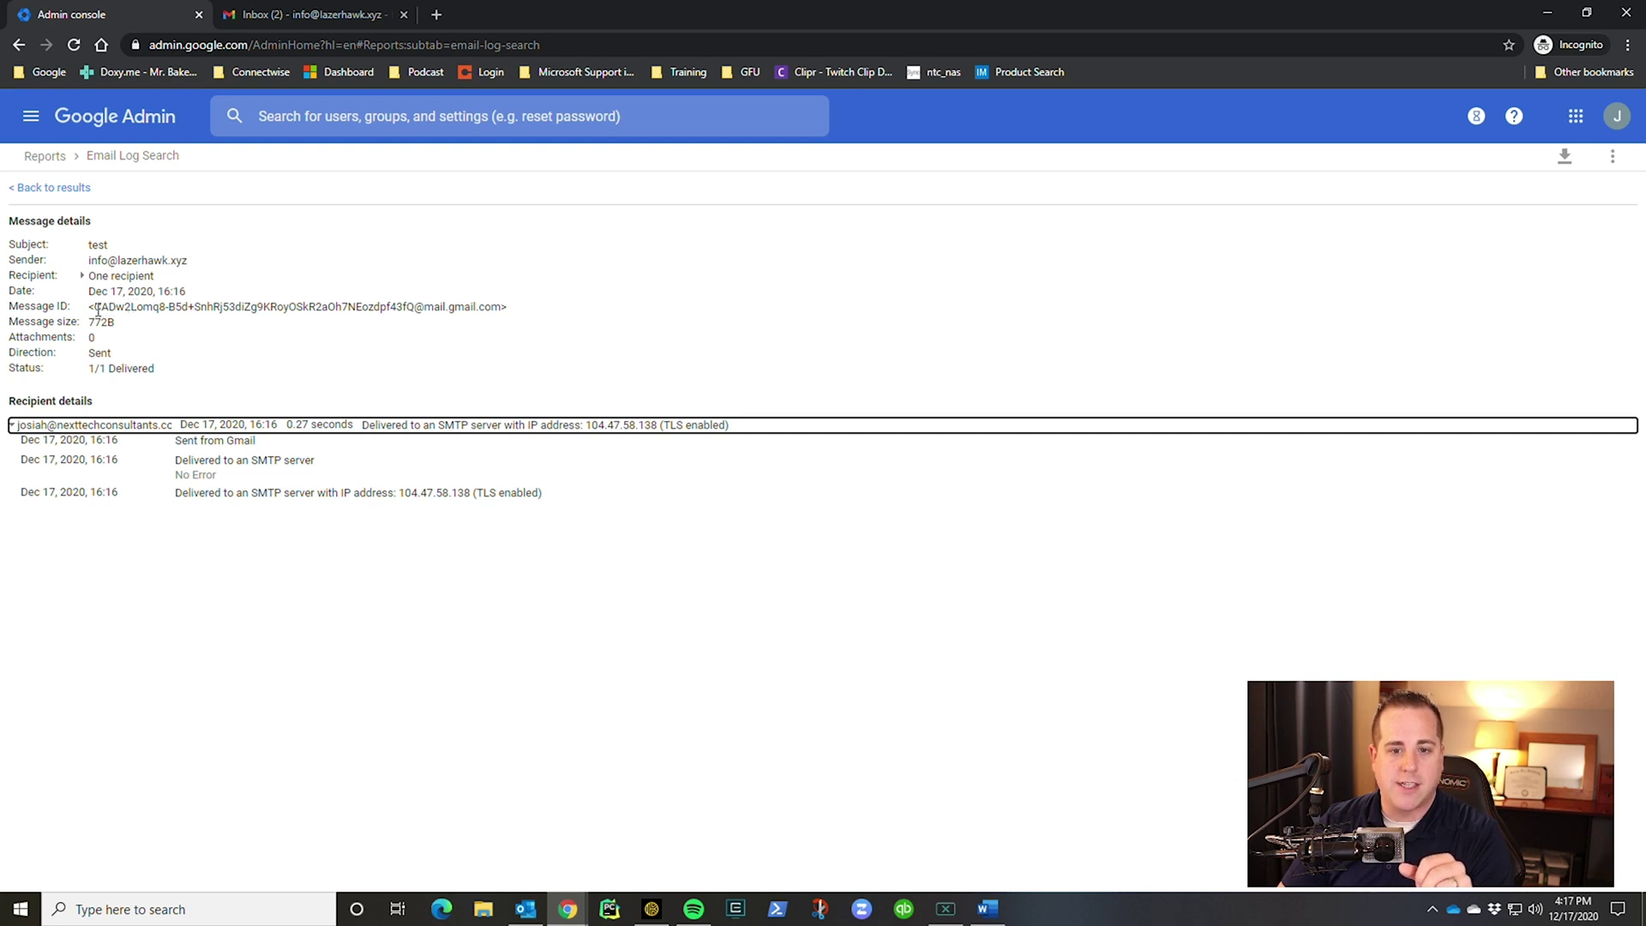
left_click_drag(97, 310, 499, 311)
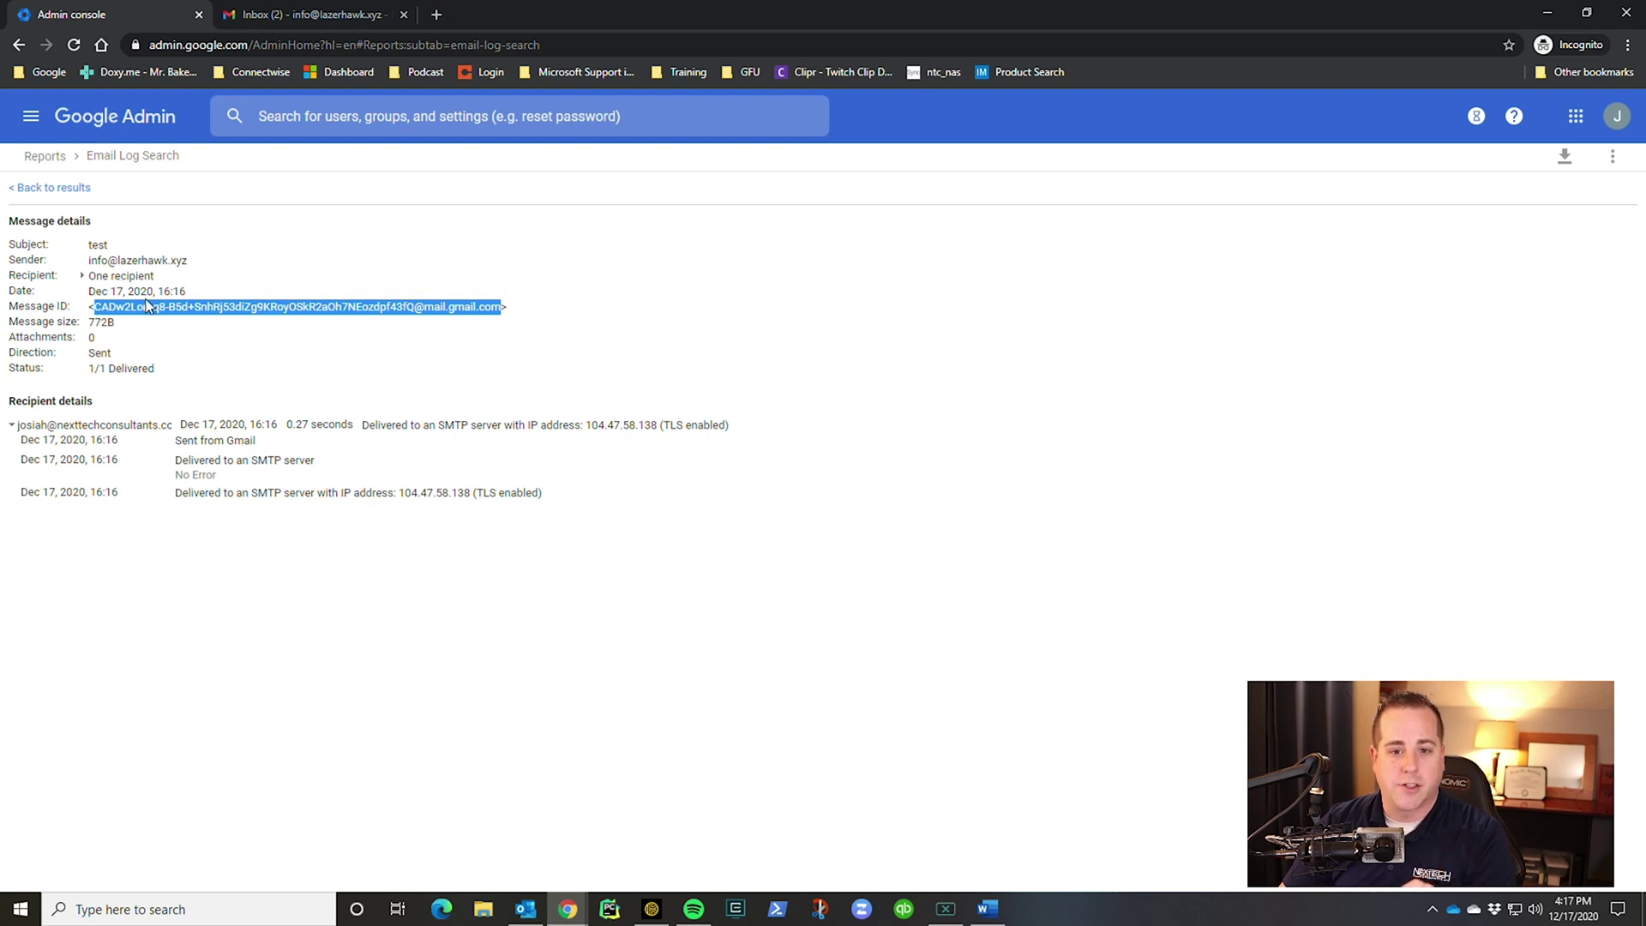
left_click(83, 278)
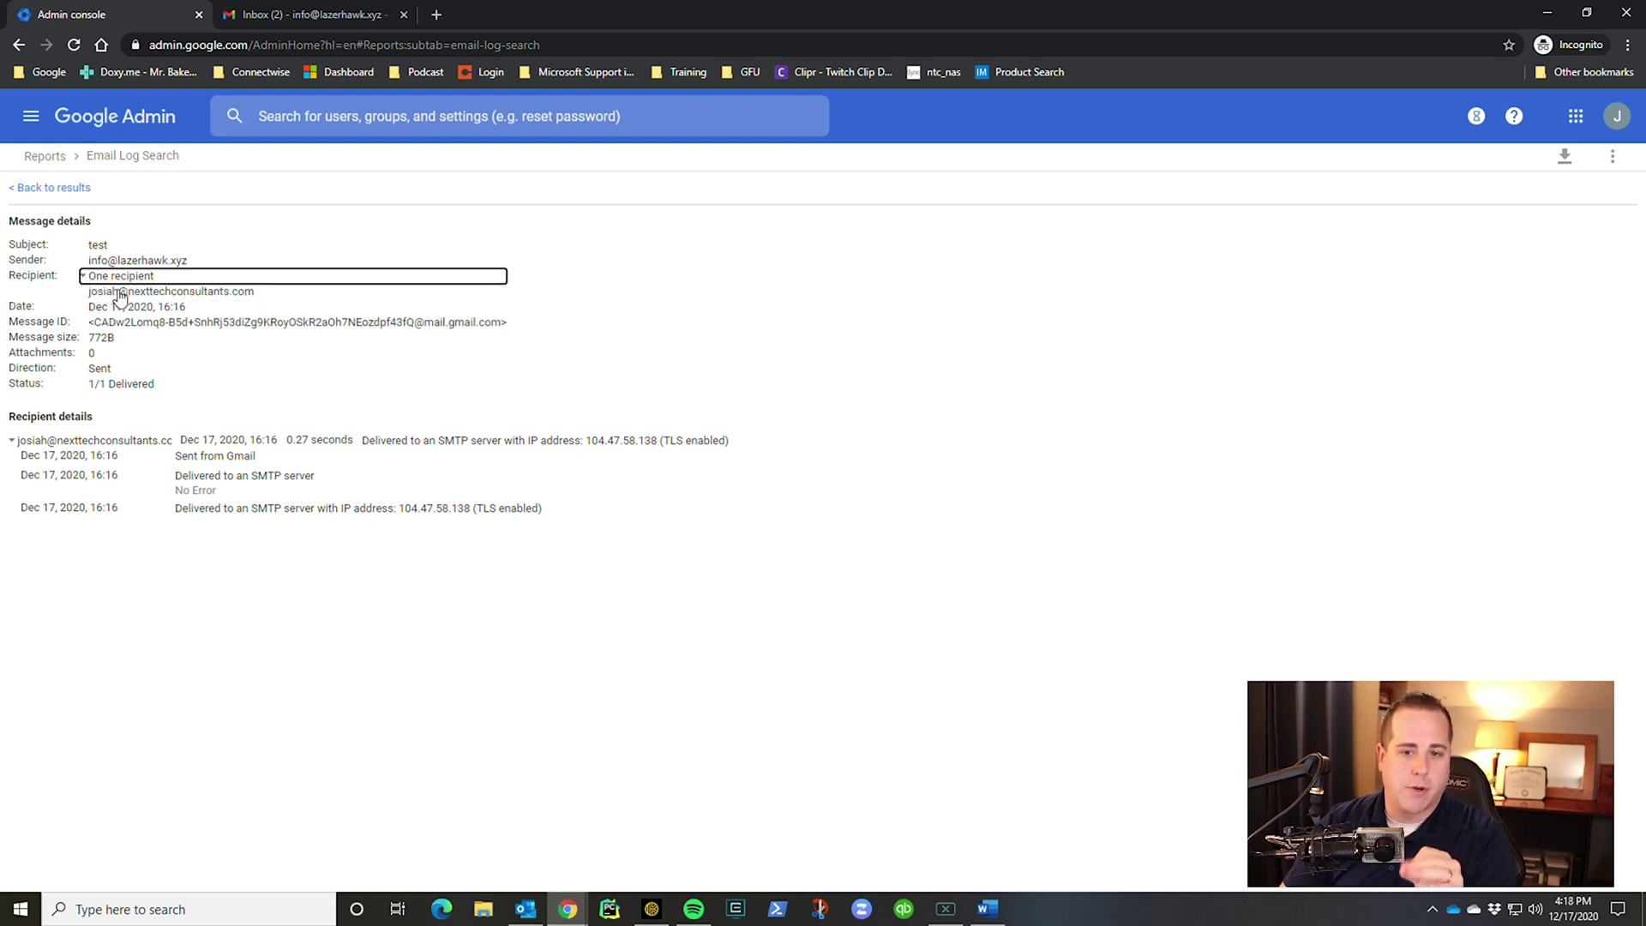
triple_click(105, 385)
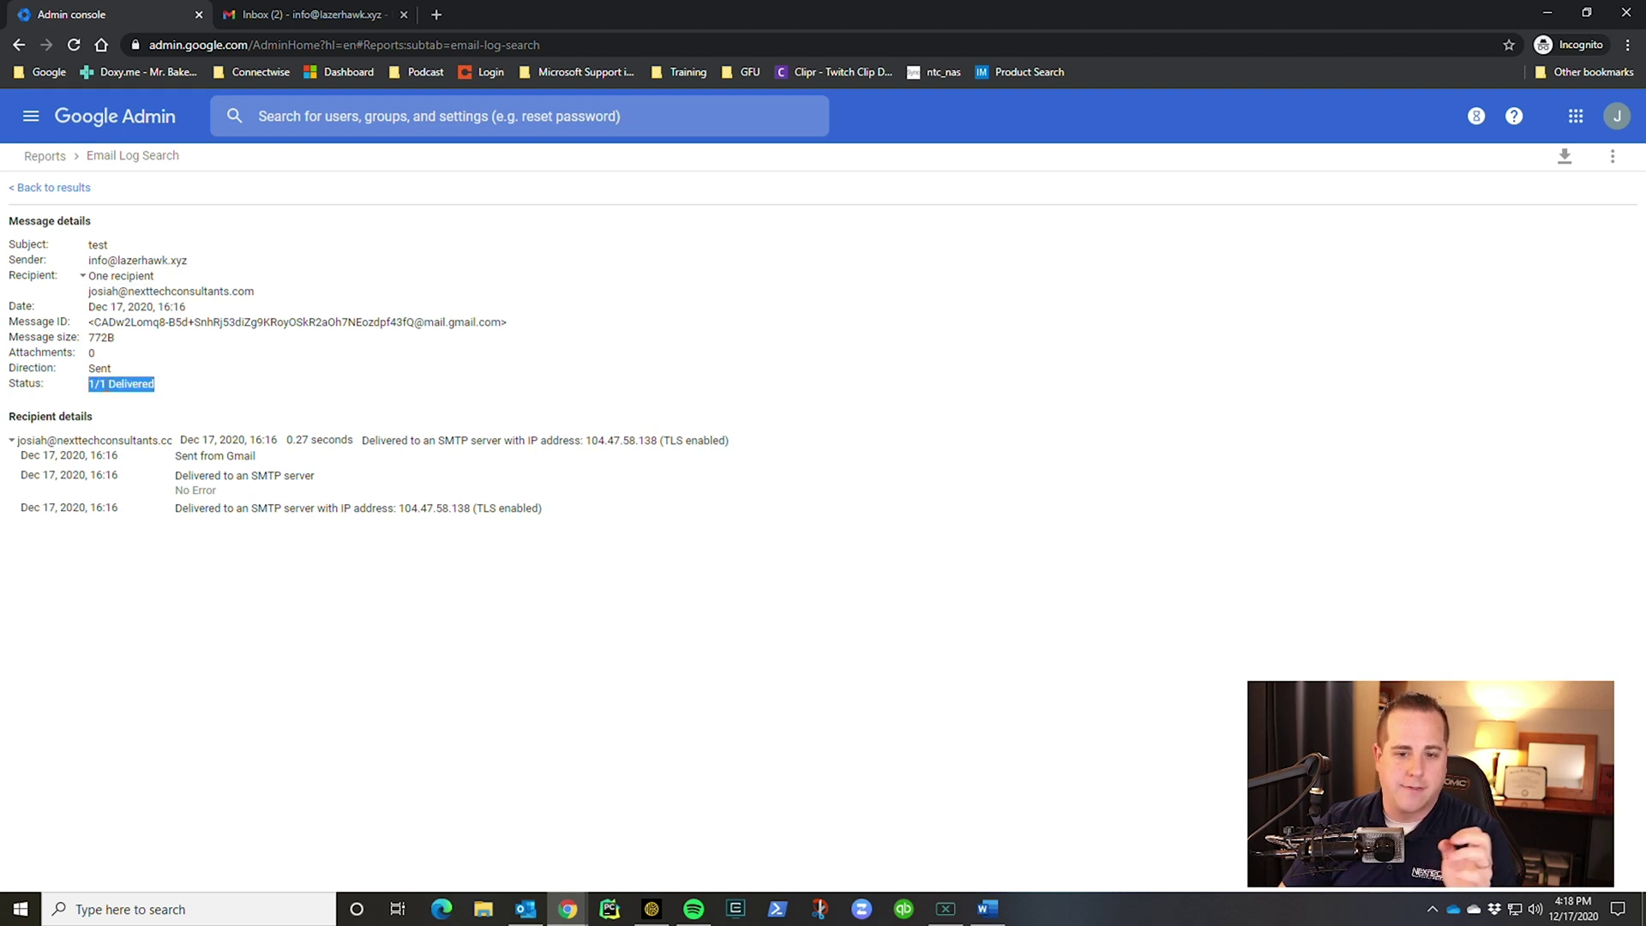
Return to the log search results, try the Subject and Message ID filters, then switch windows
left_click(68, 196)
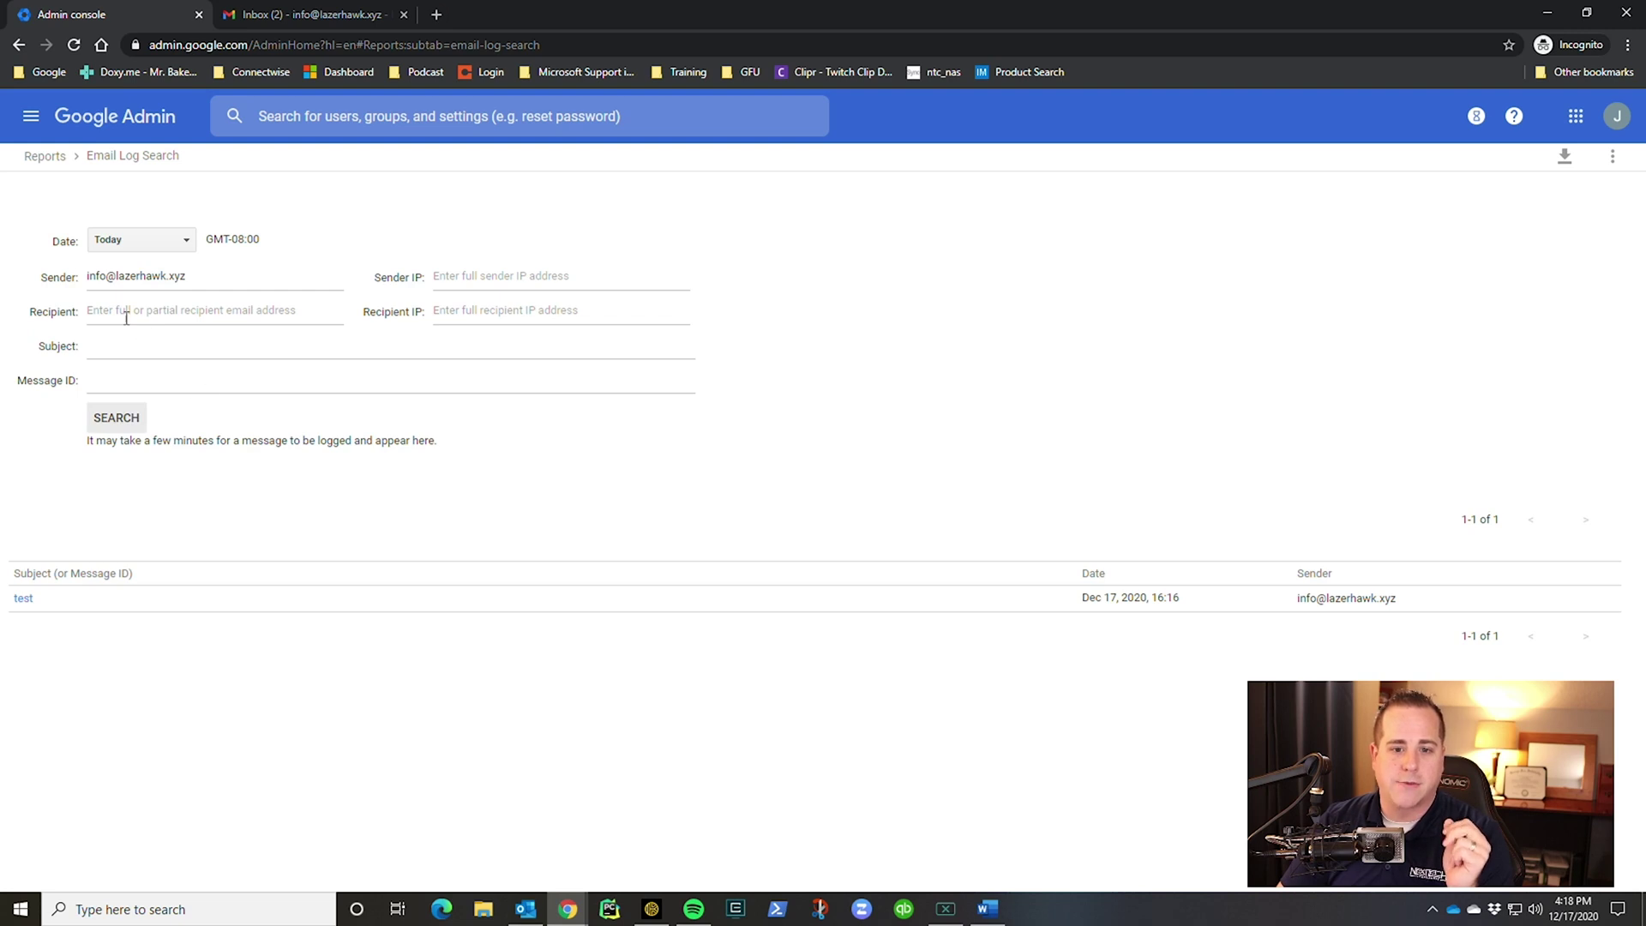
left_click(123, 348)
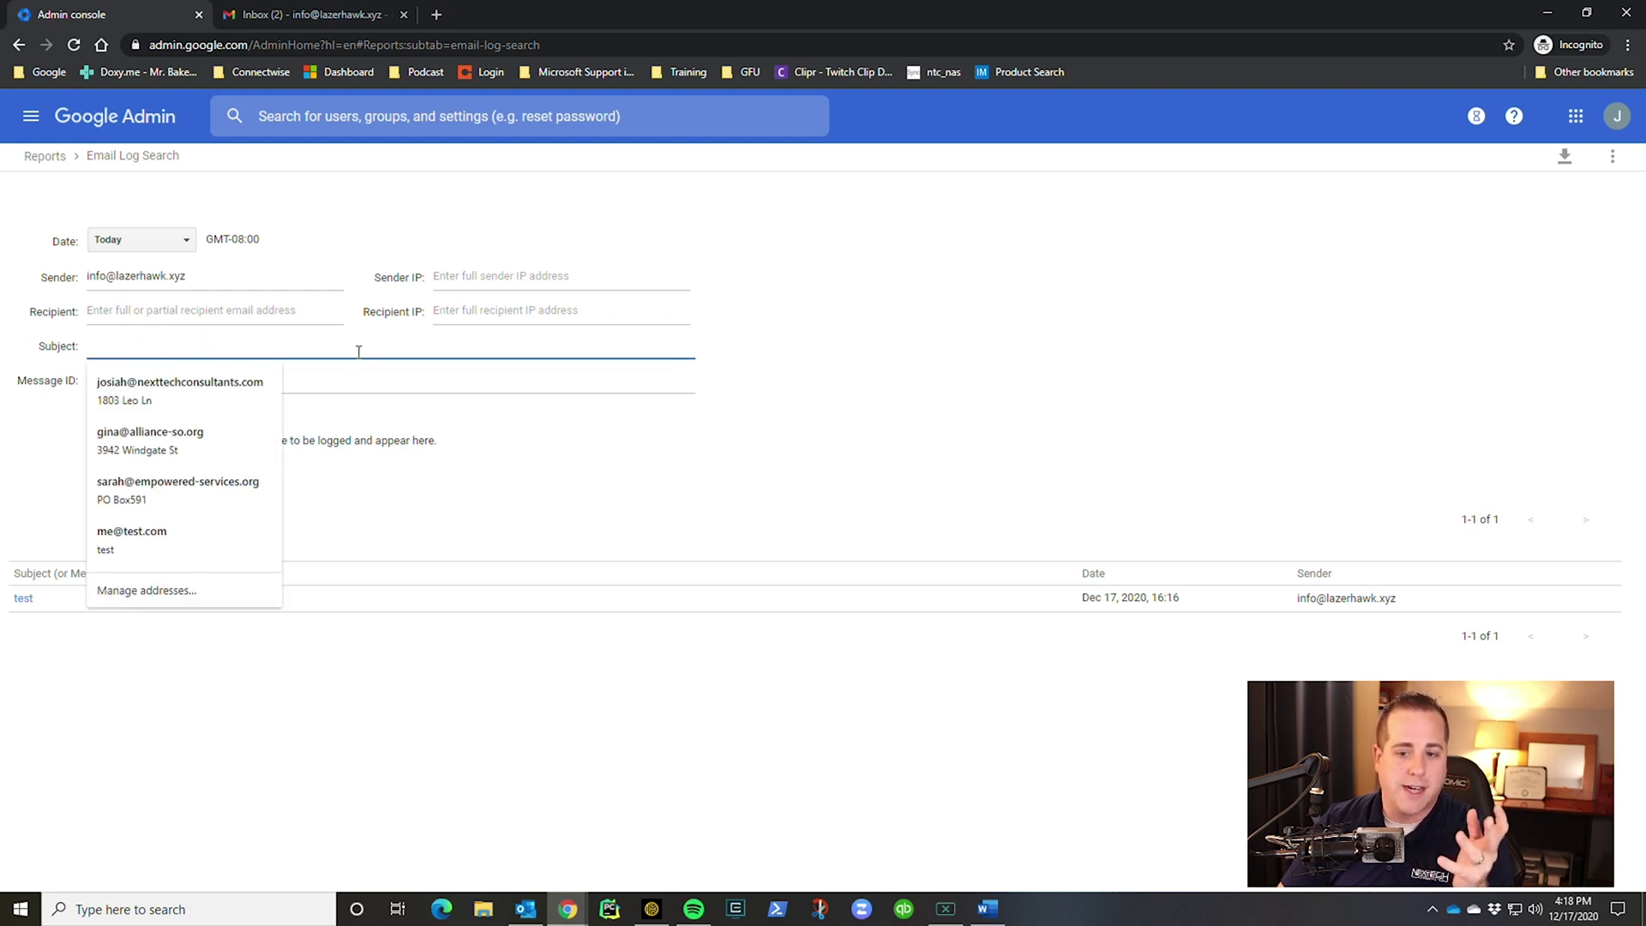
left_click(347, 382)
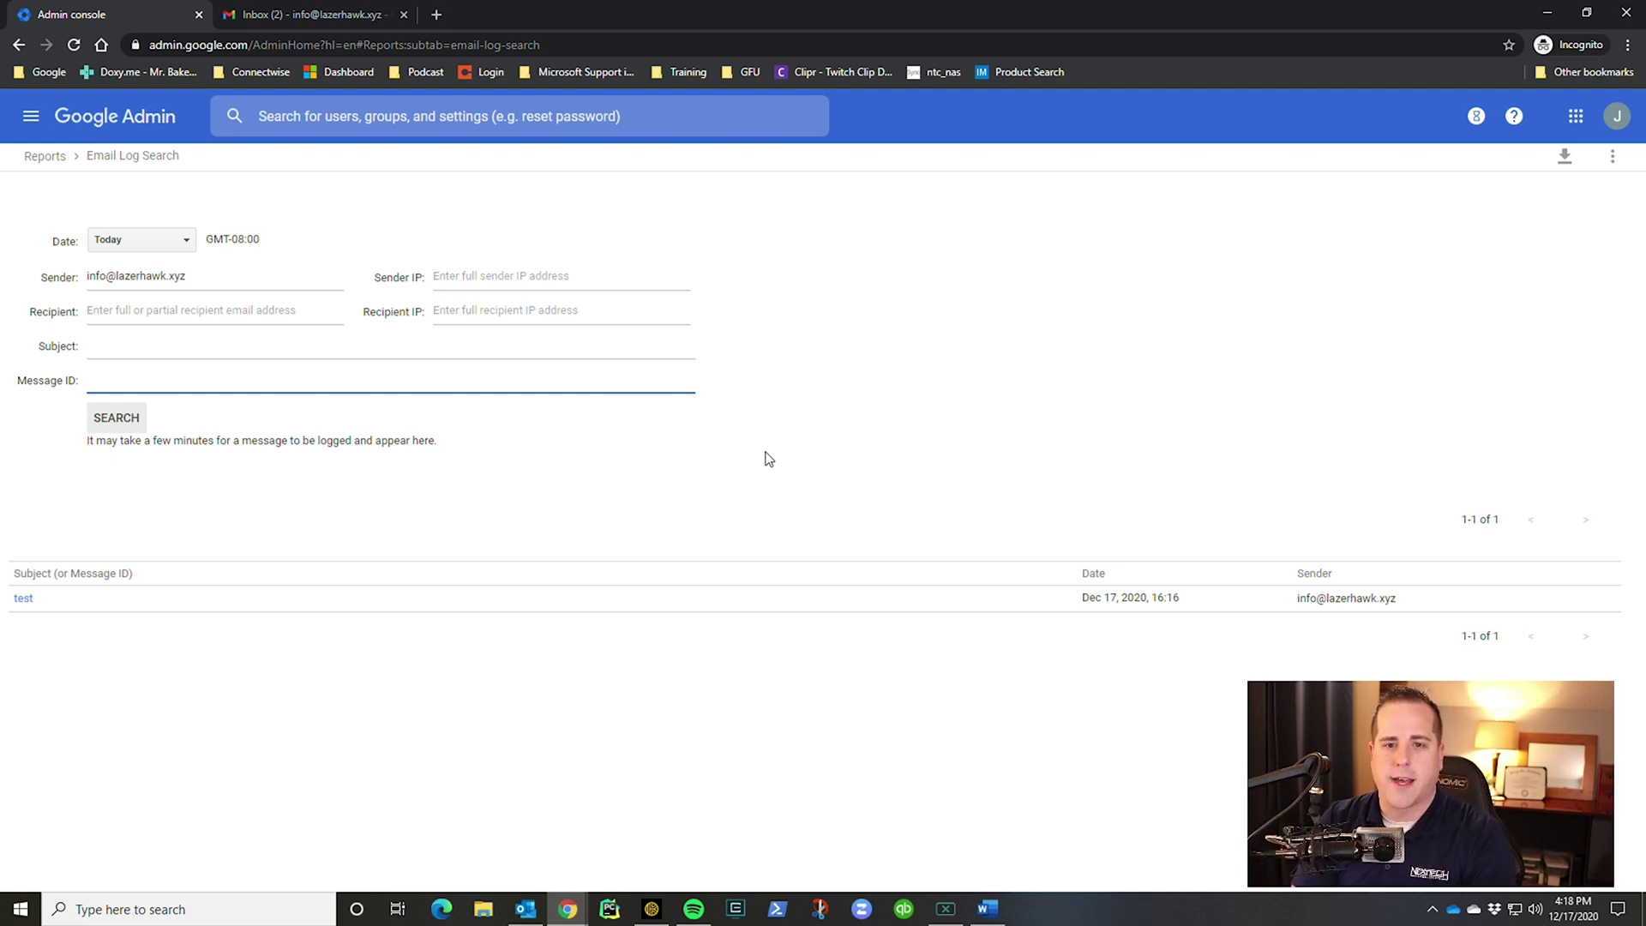
key("alt+Tab")
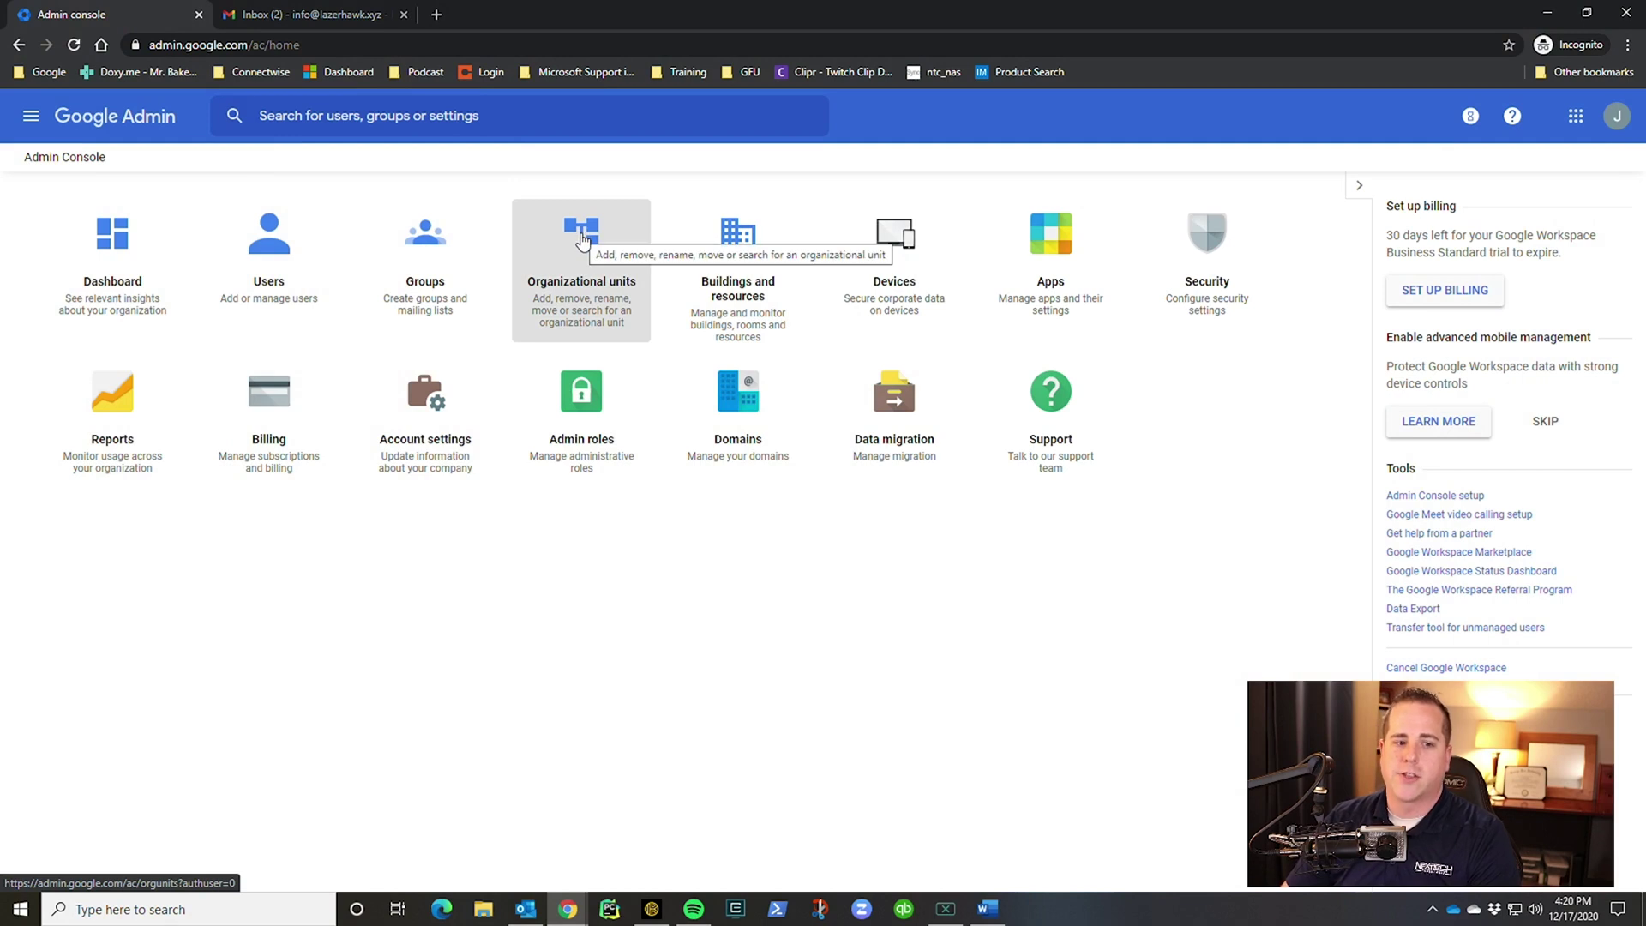
Open the Organizational units page through Main menu > Directory, showing only lazerhawk.xyz
left_click(582, 239)
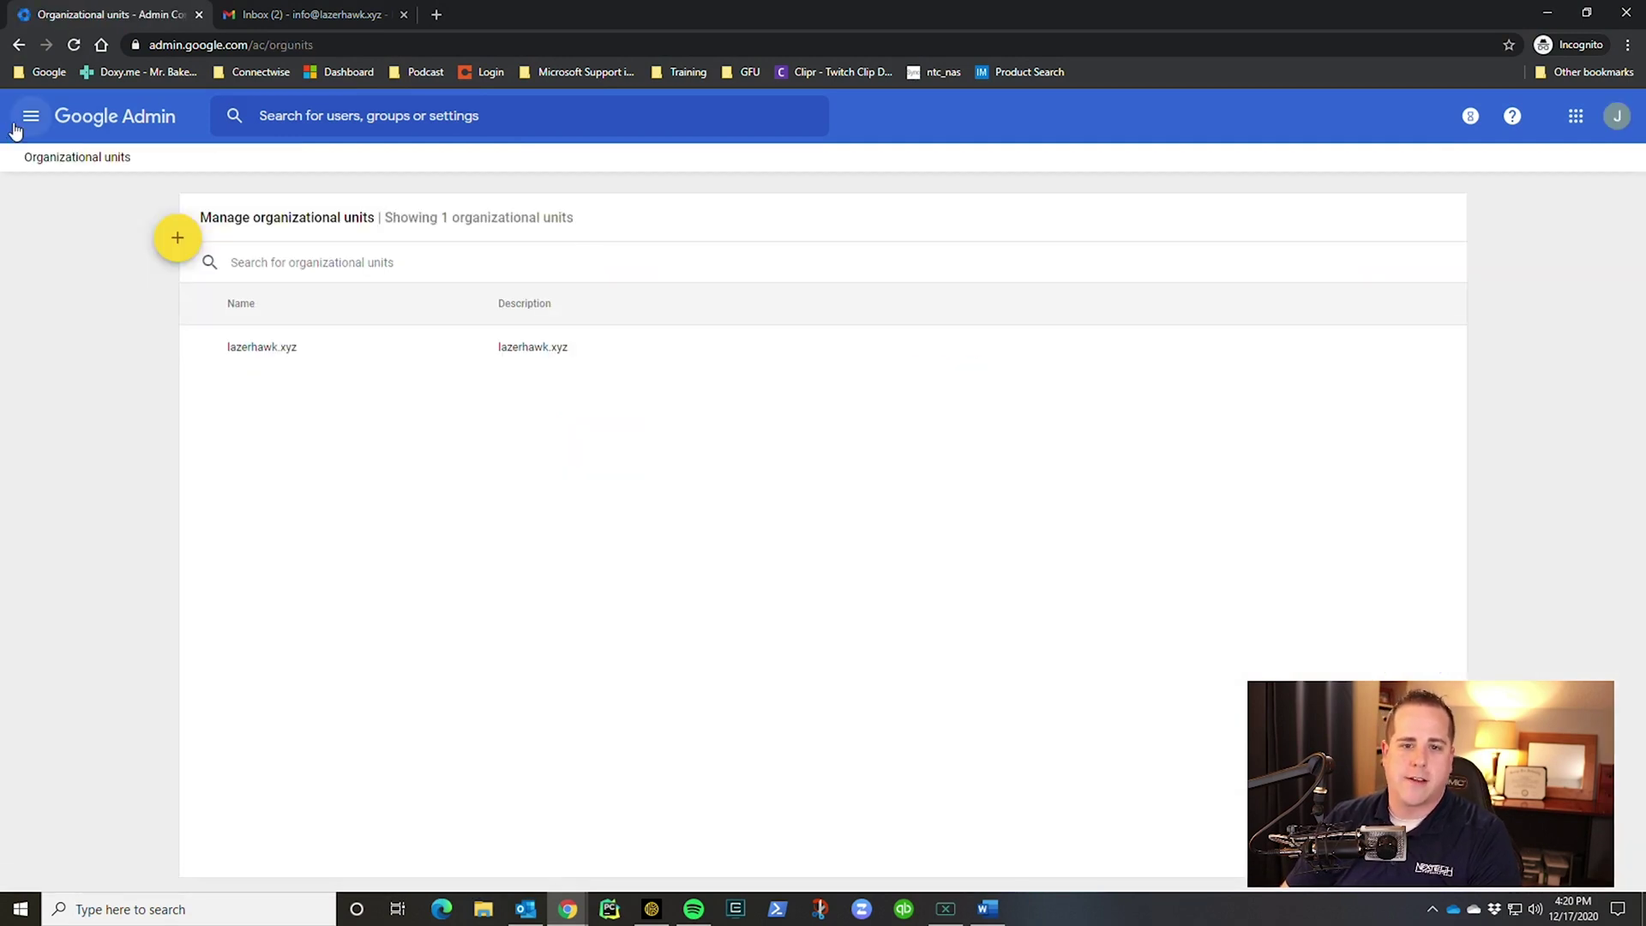
left_click(29, 118)
mouse_move(95, 283)
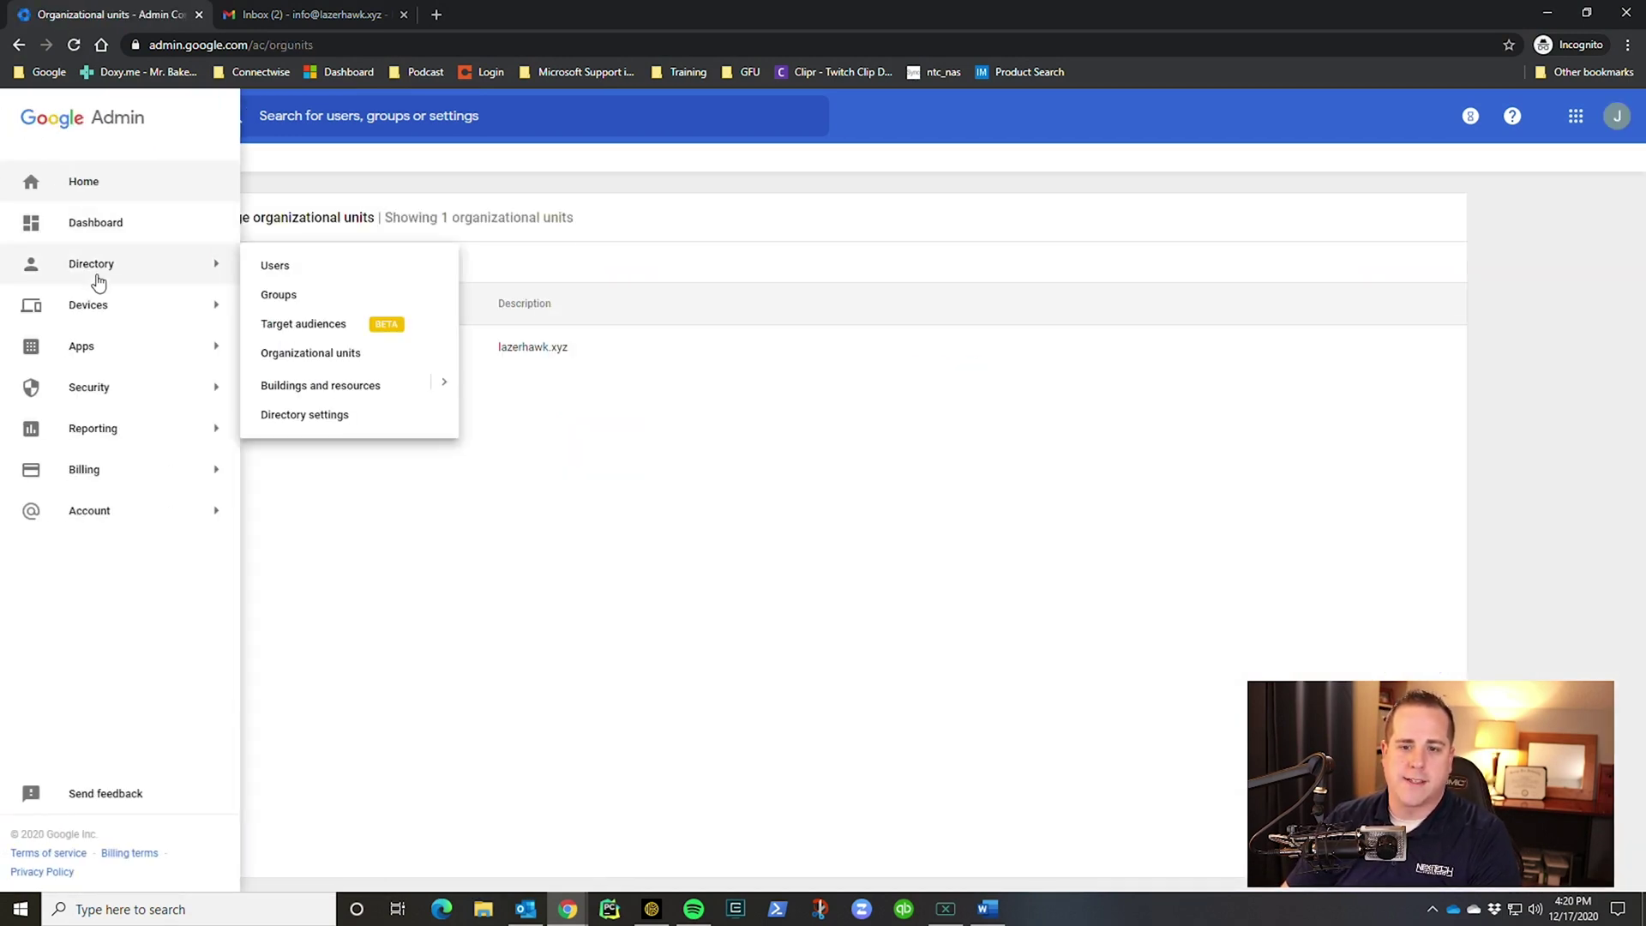
left_click(375, 356)
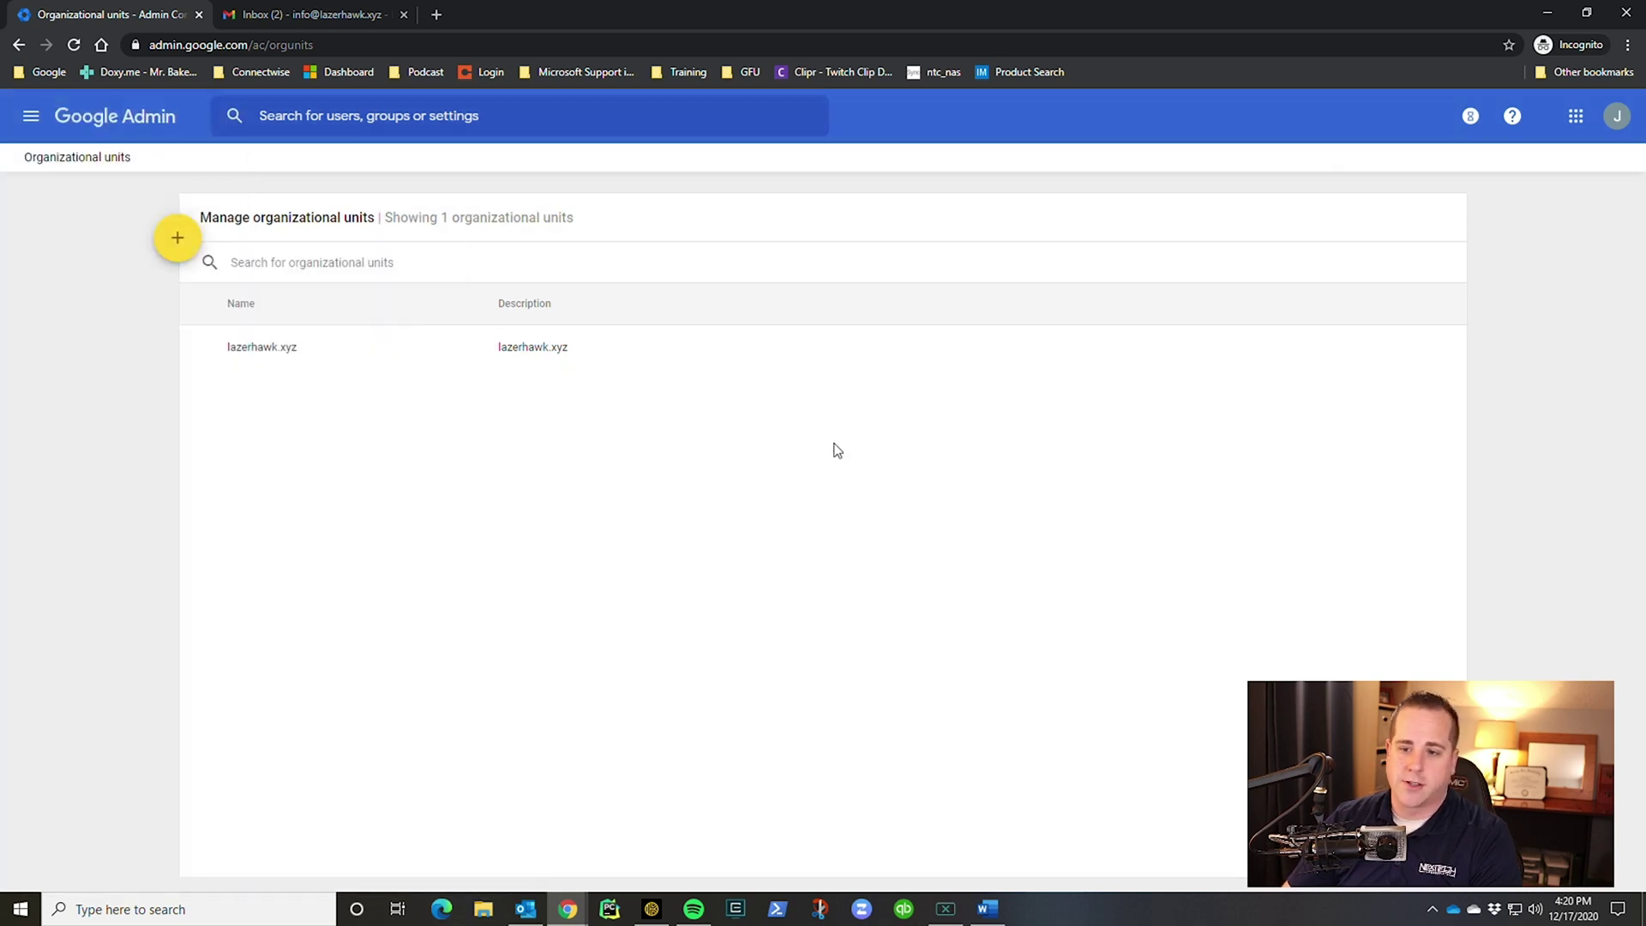
Create an organizational unit named 'Test' with description 'remove calendar' under lazerhawk.xyz
left_click(182, 243)
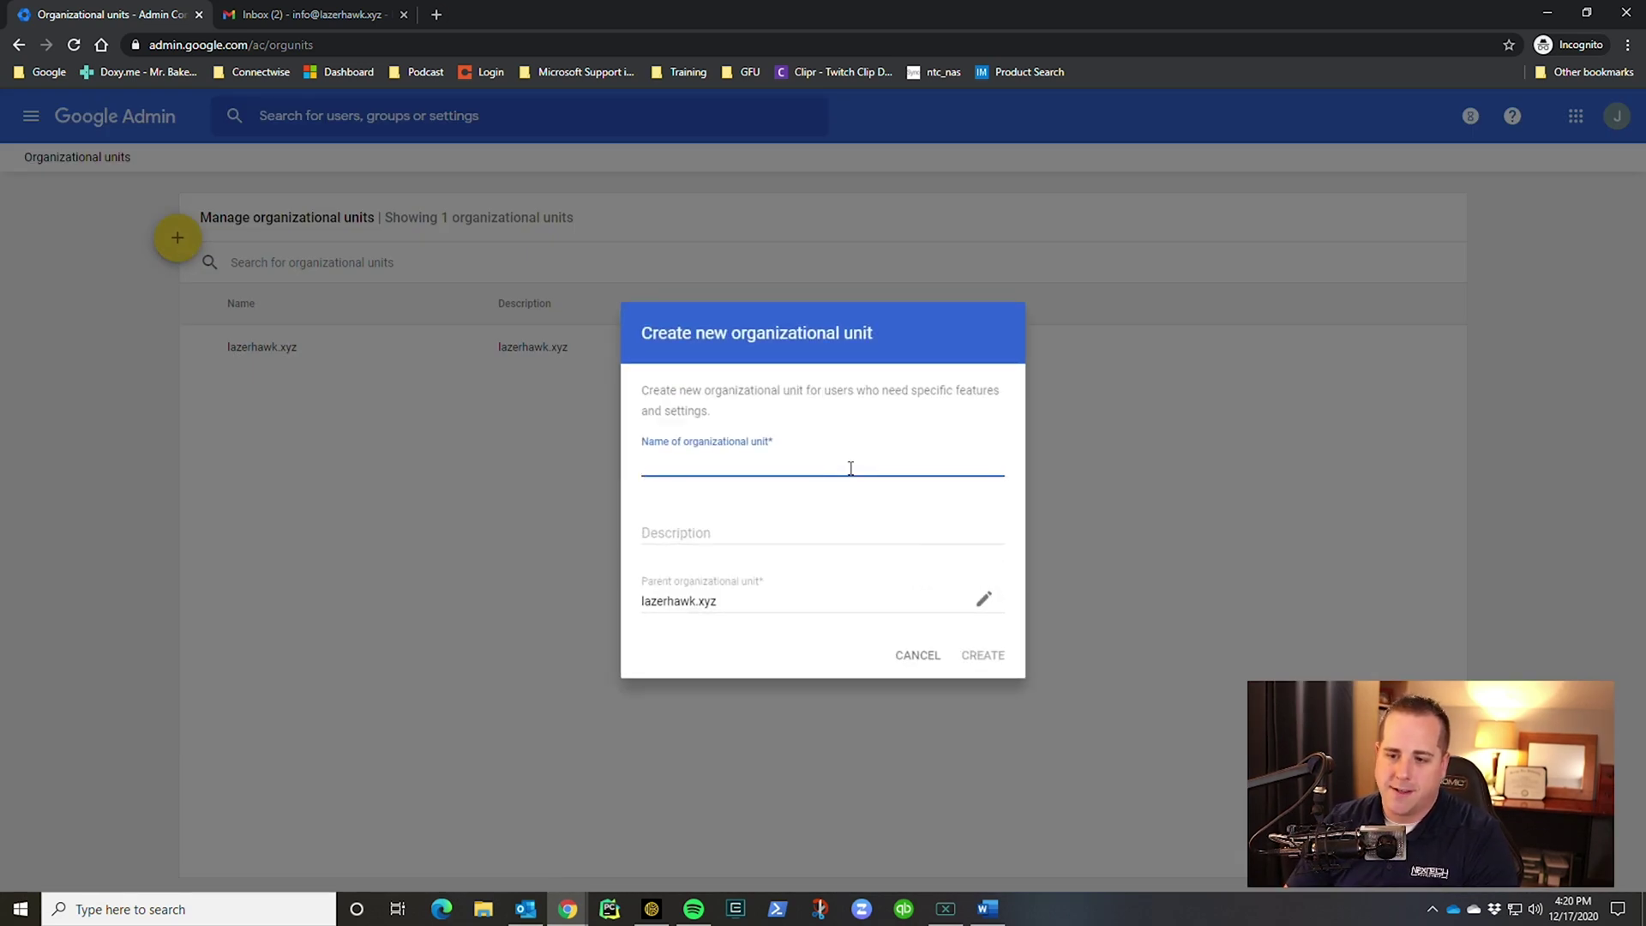
type("Test")
left_click(897, 552)
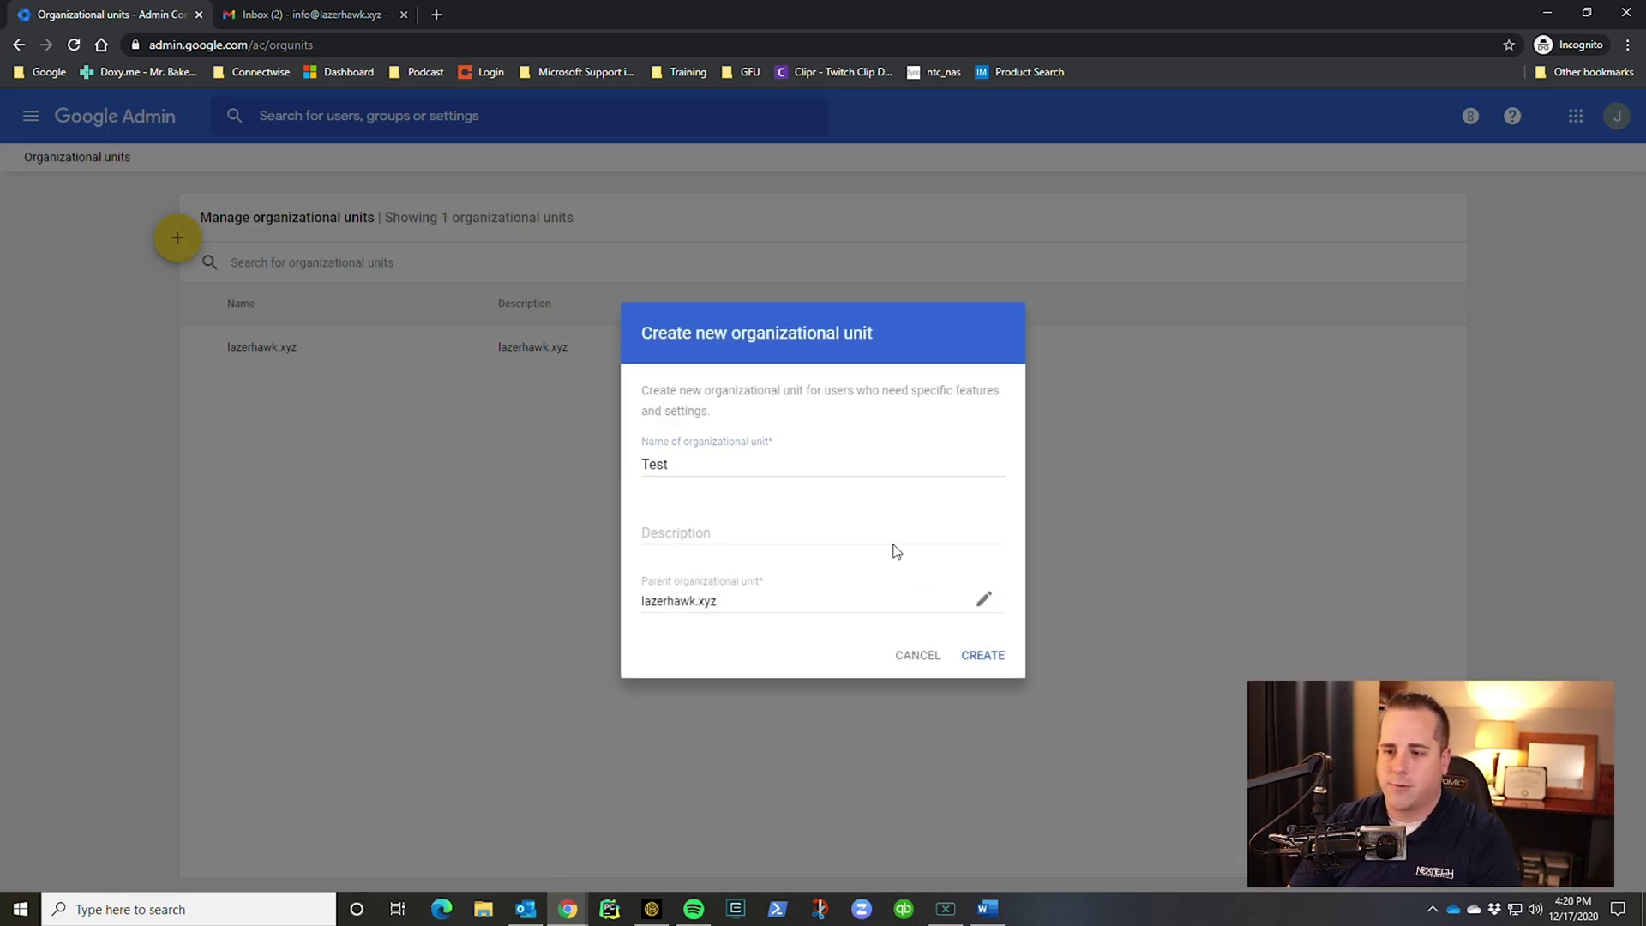
left_click(929, 531)
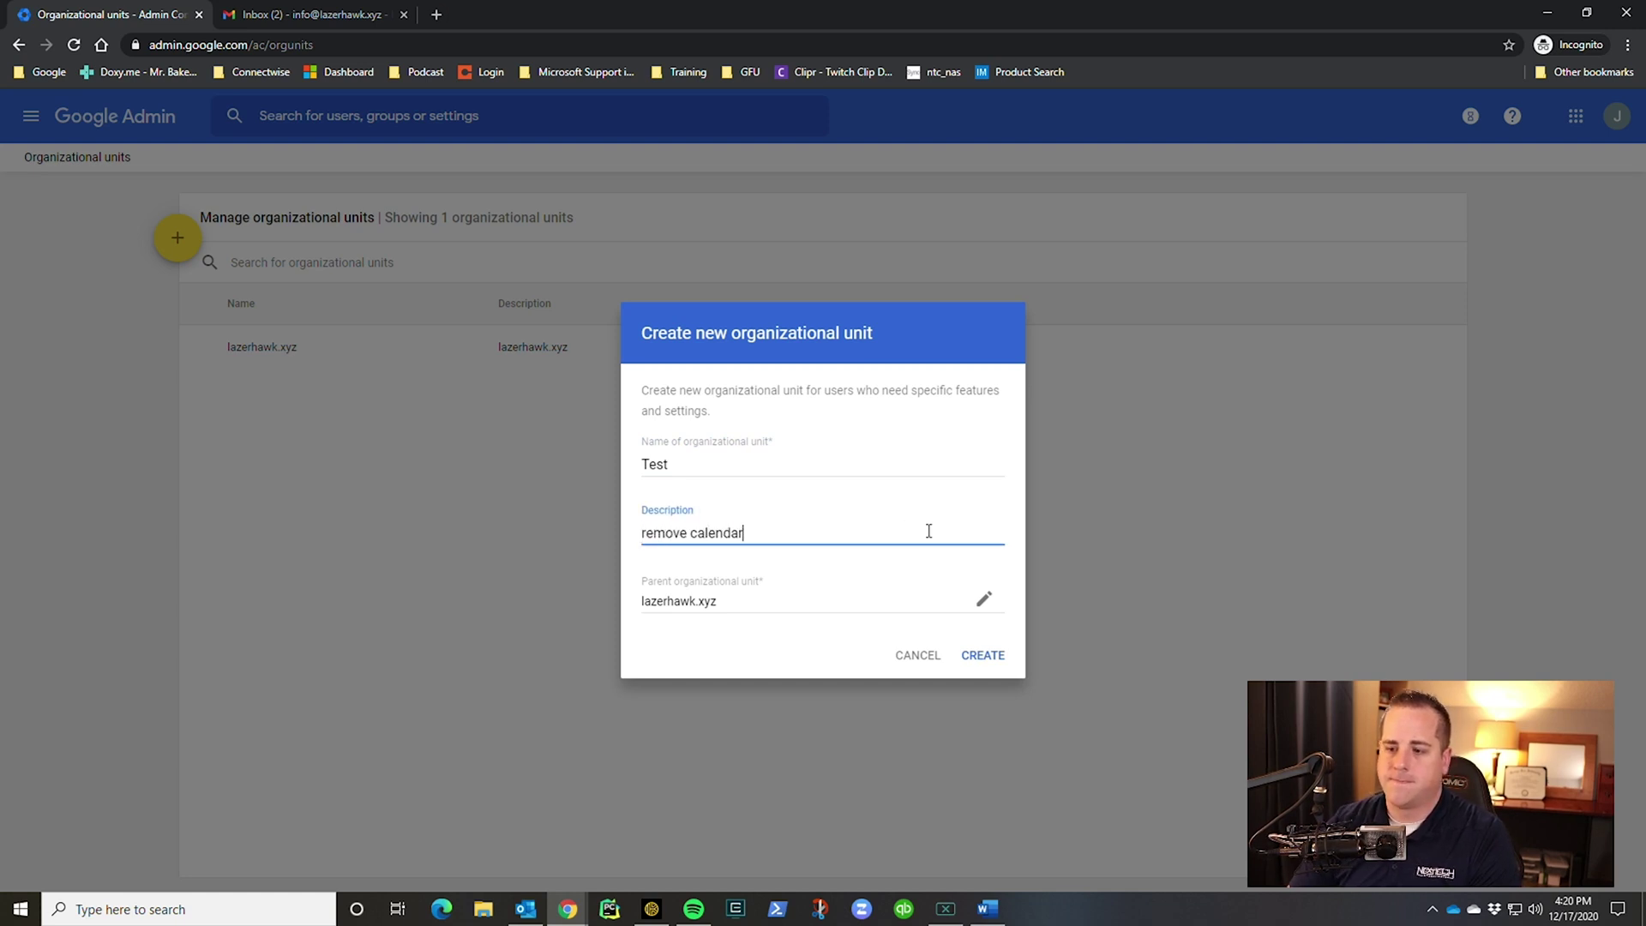
left_click(981, 656)
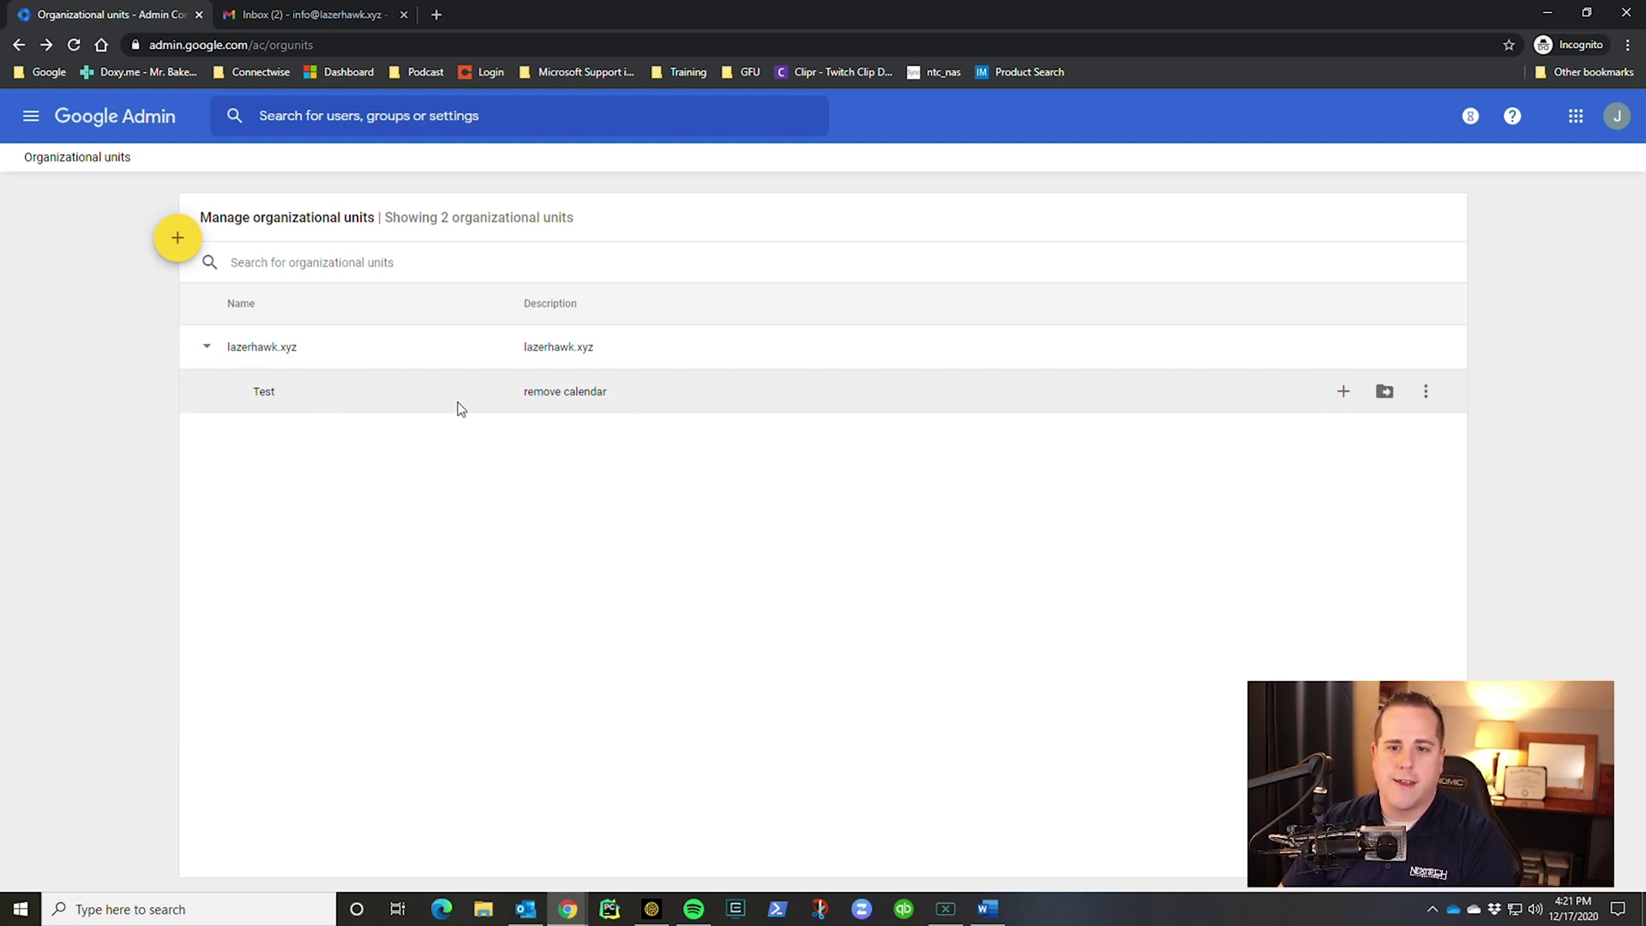
From Directory > Users, move the account's only user into the Test organizational unit
left_click(31, 116)
mouse_move(101, 276)
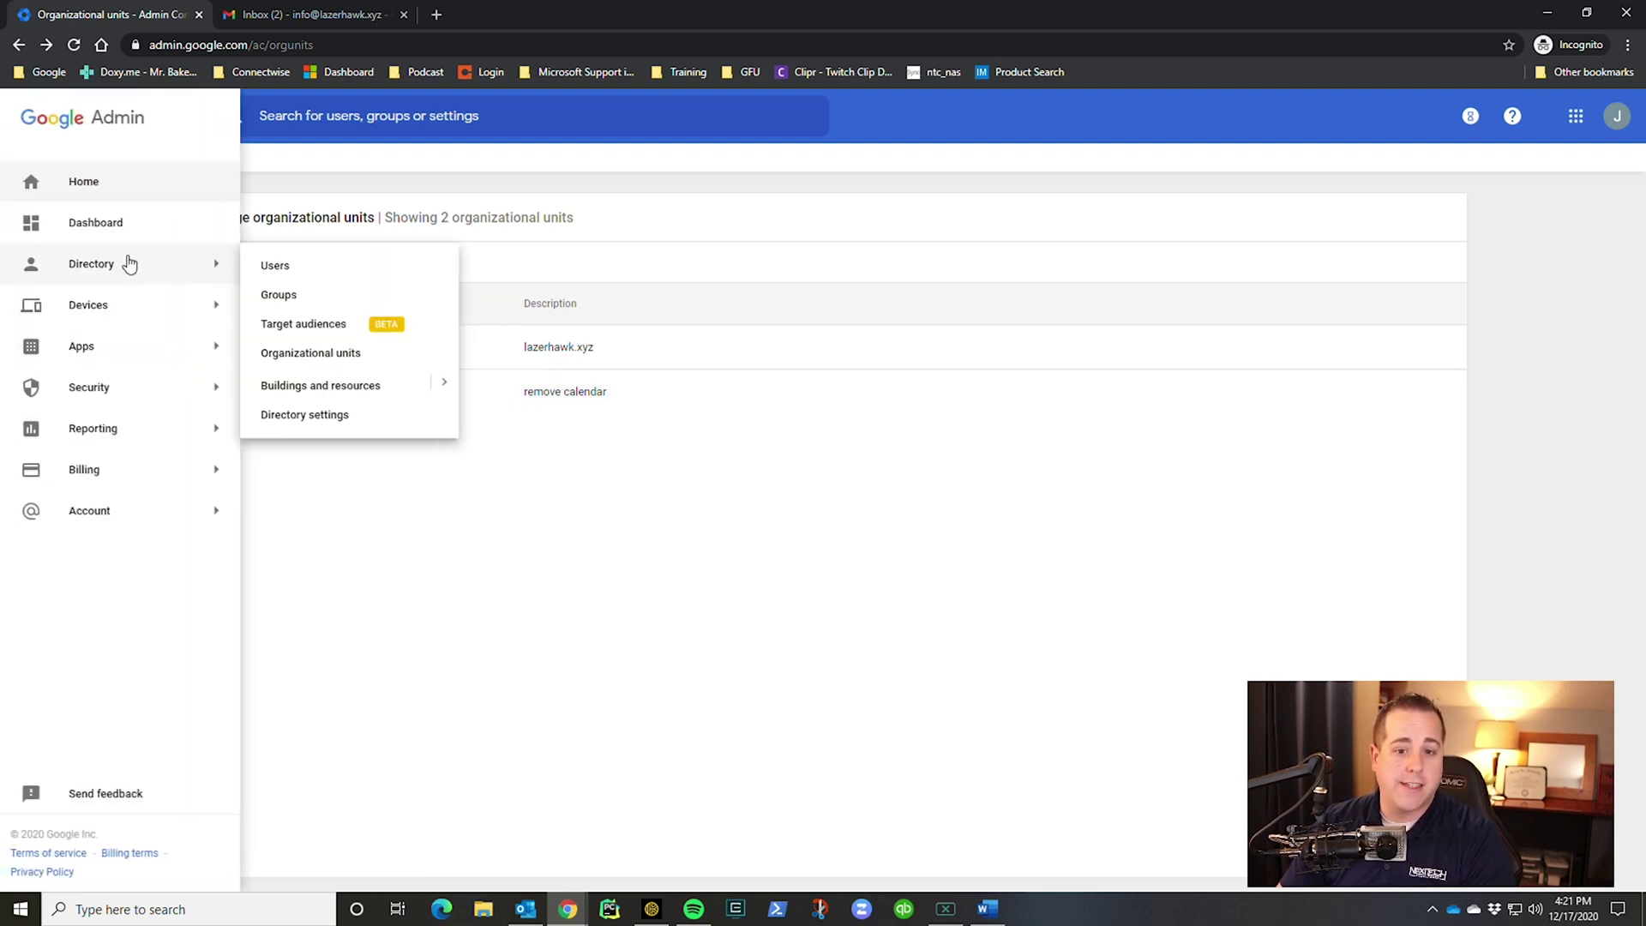
left_click(312, 270)
left_click(541, 353)
left_click(851, 219)
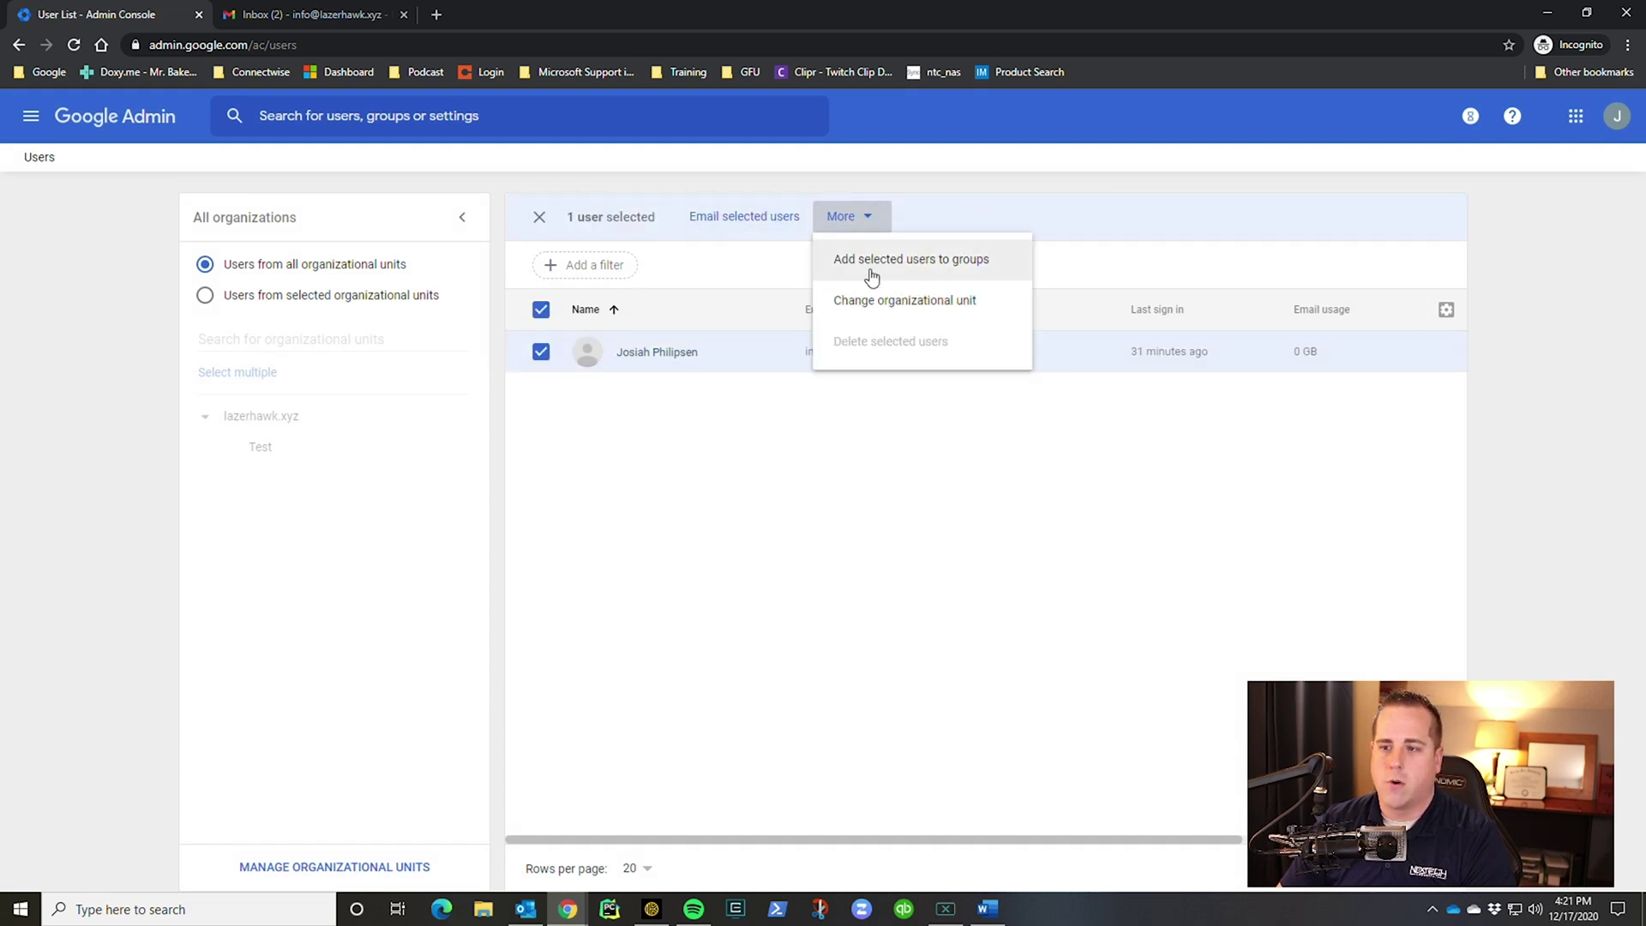
left_click(876, 316)
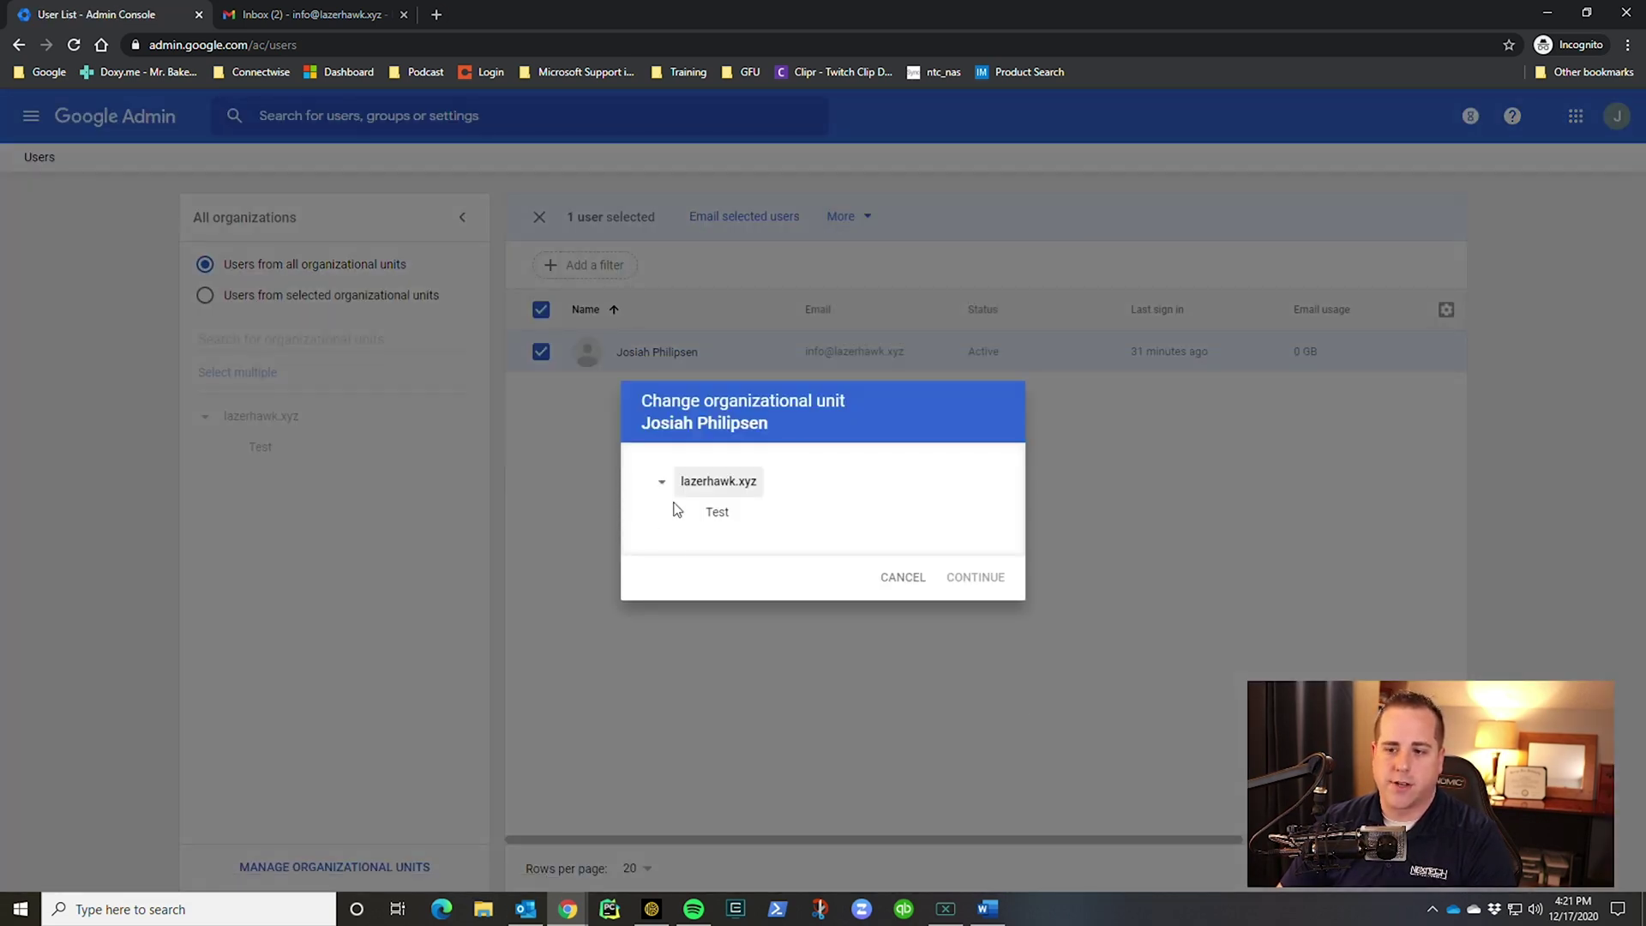
left_click(714, 516)
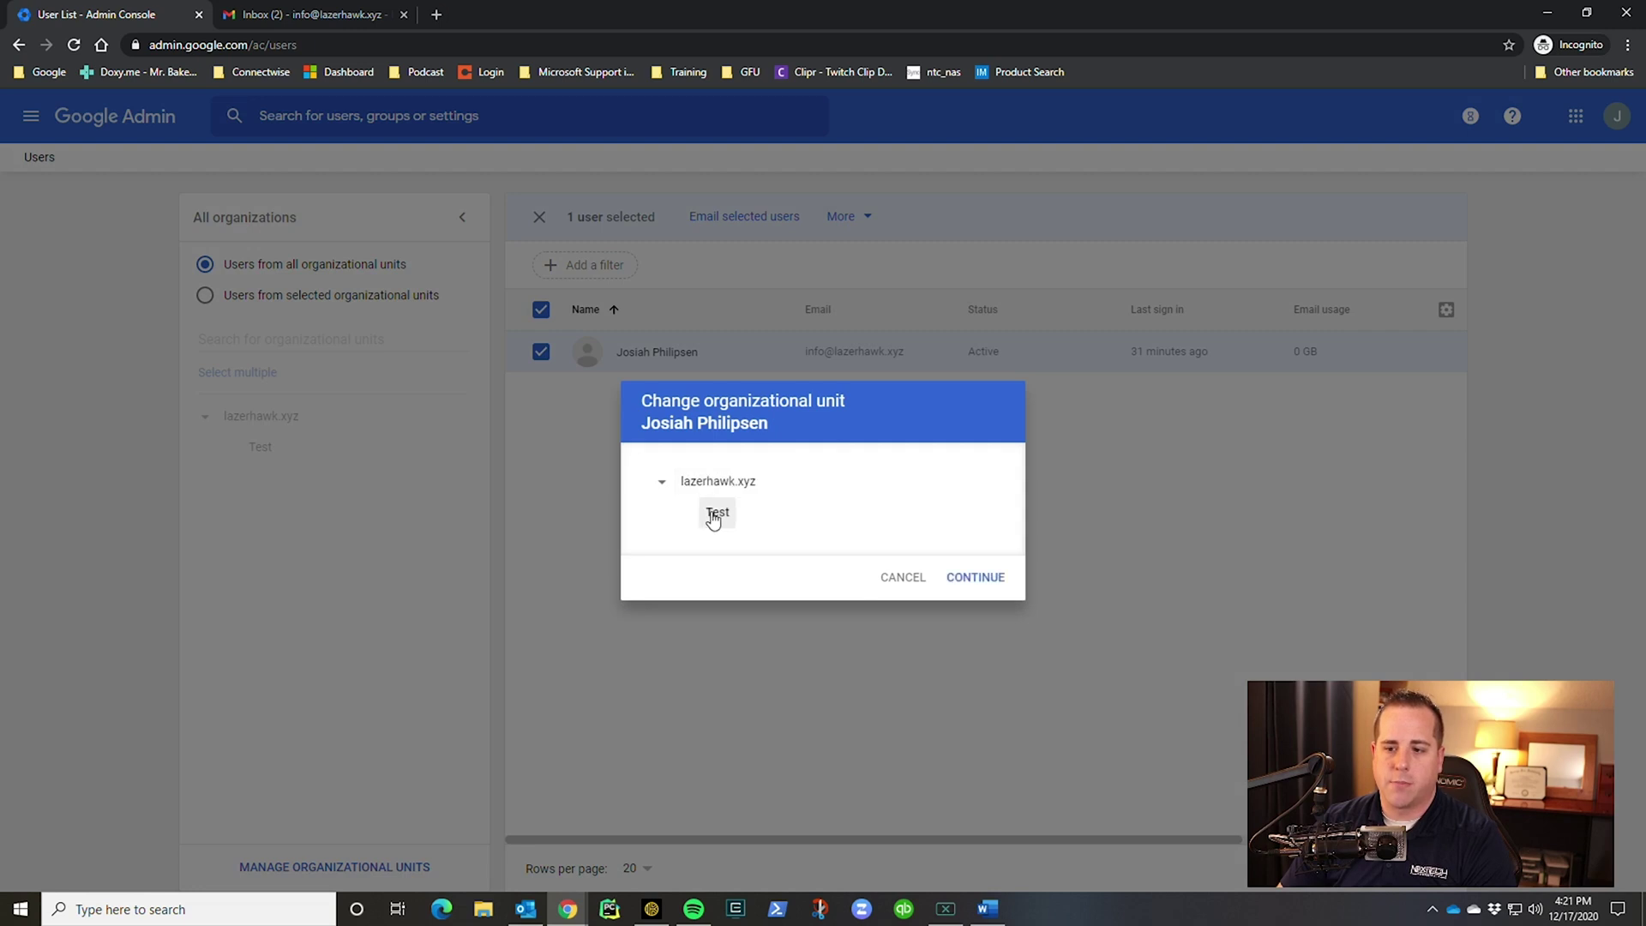
left_click(982, 581)
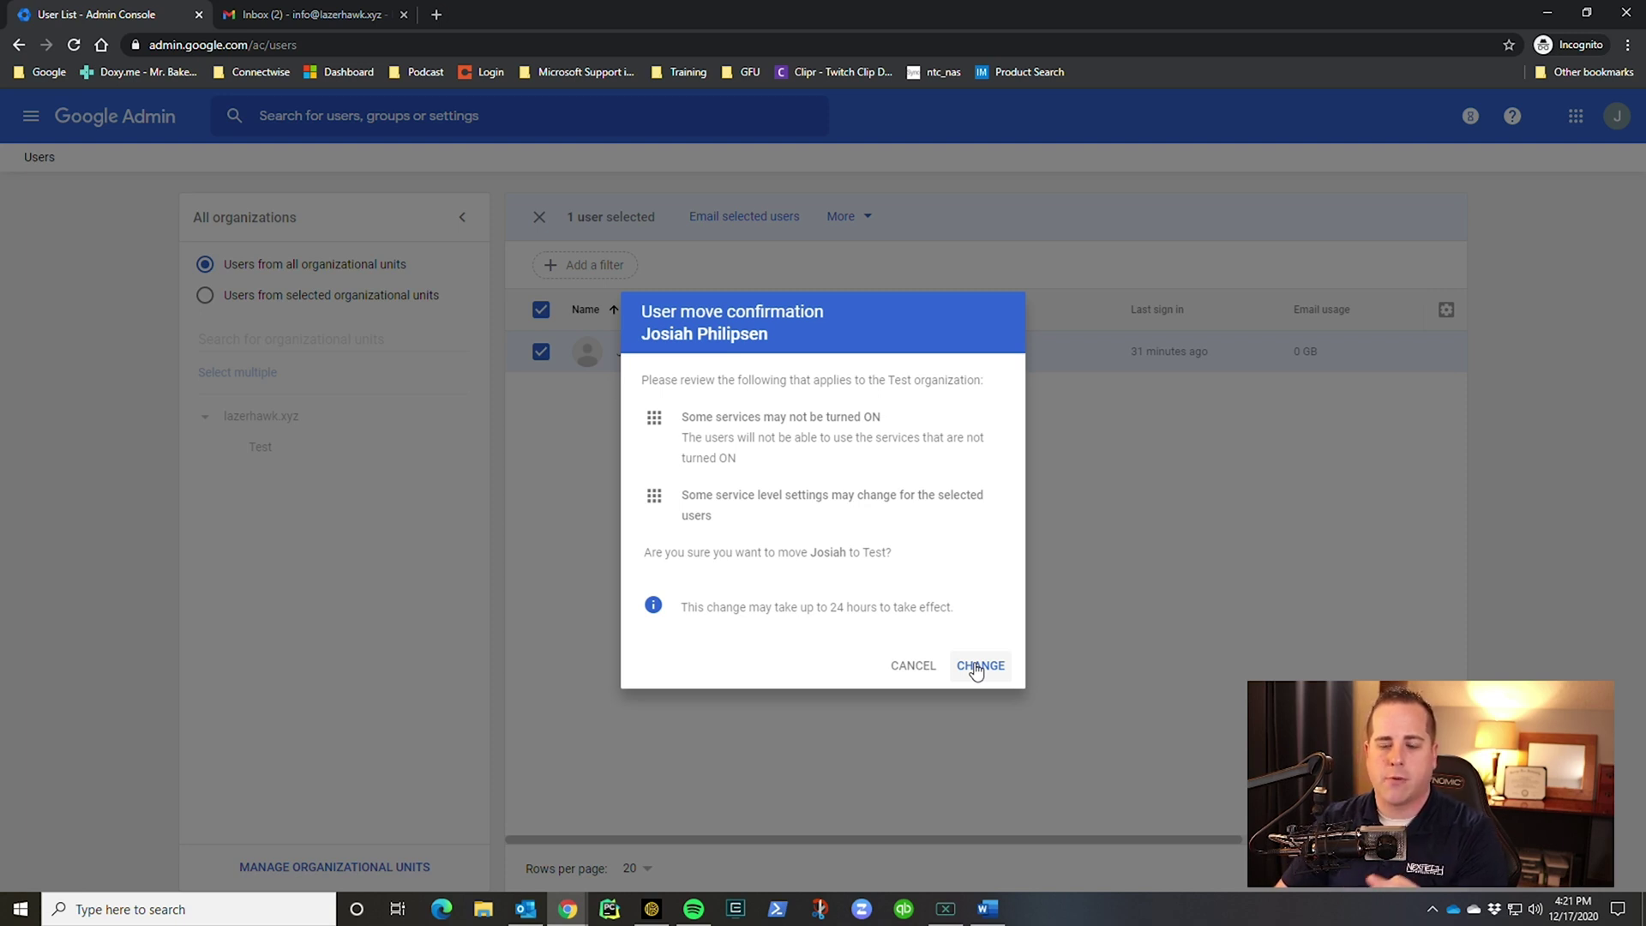
left_click(977, 668)
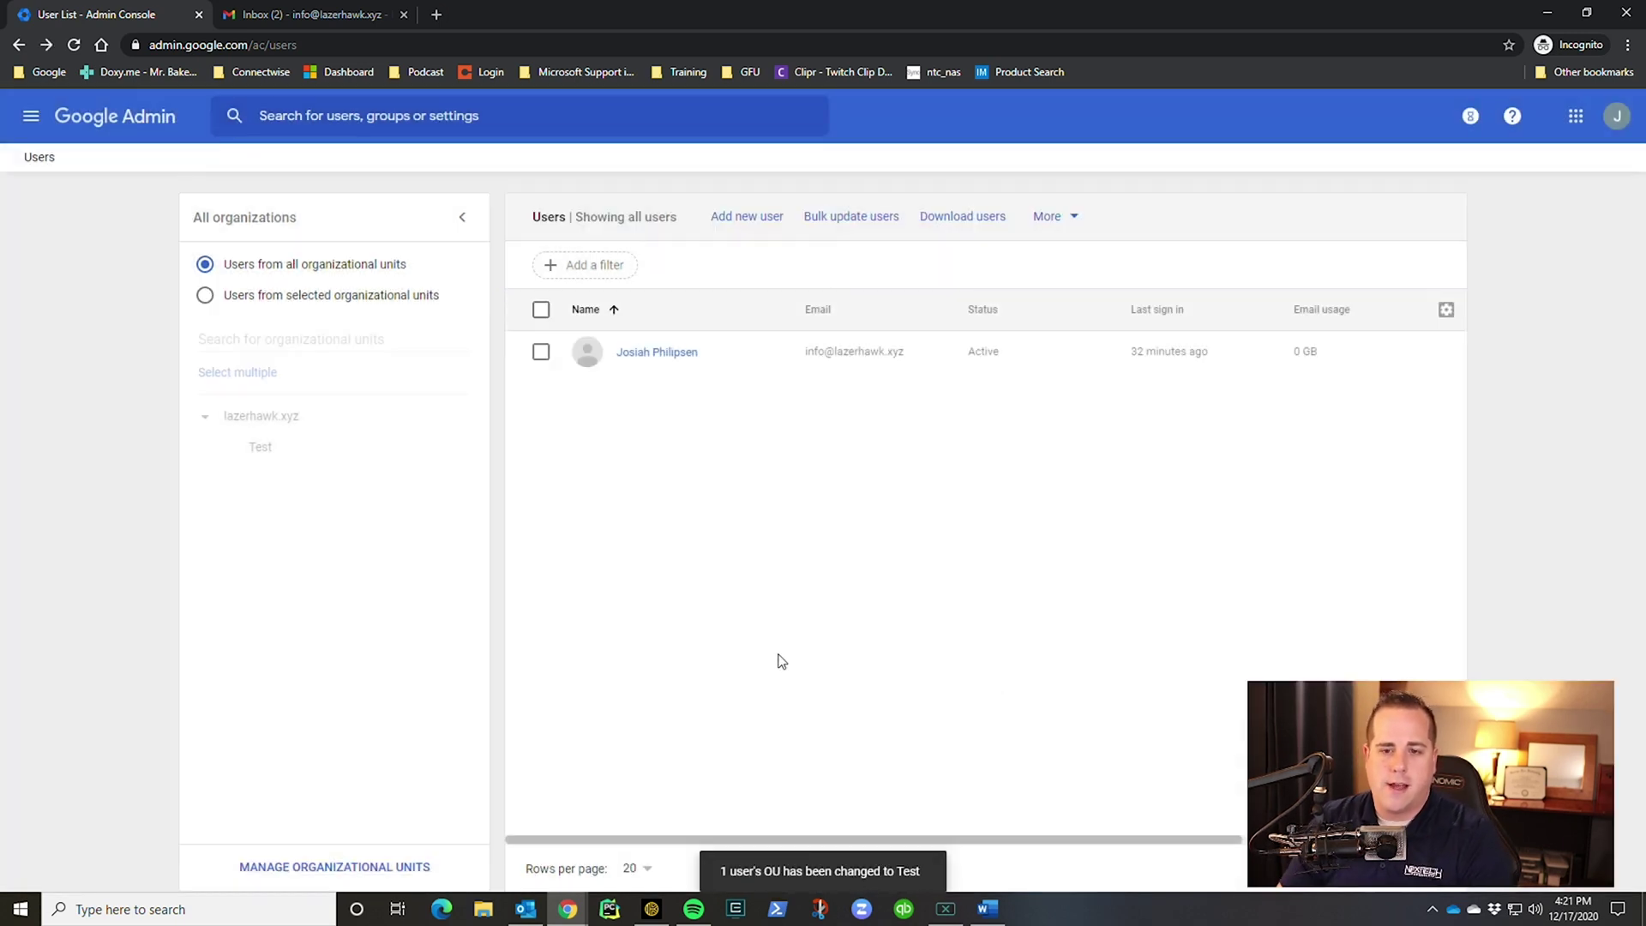
Go to the Apps overview from the main navigation menu
left_click(30, 116)
mouse_move(233, 285)
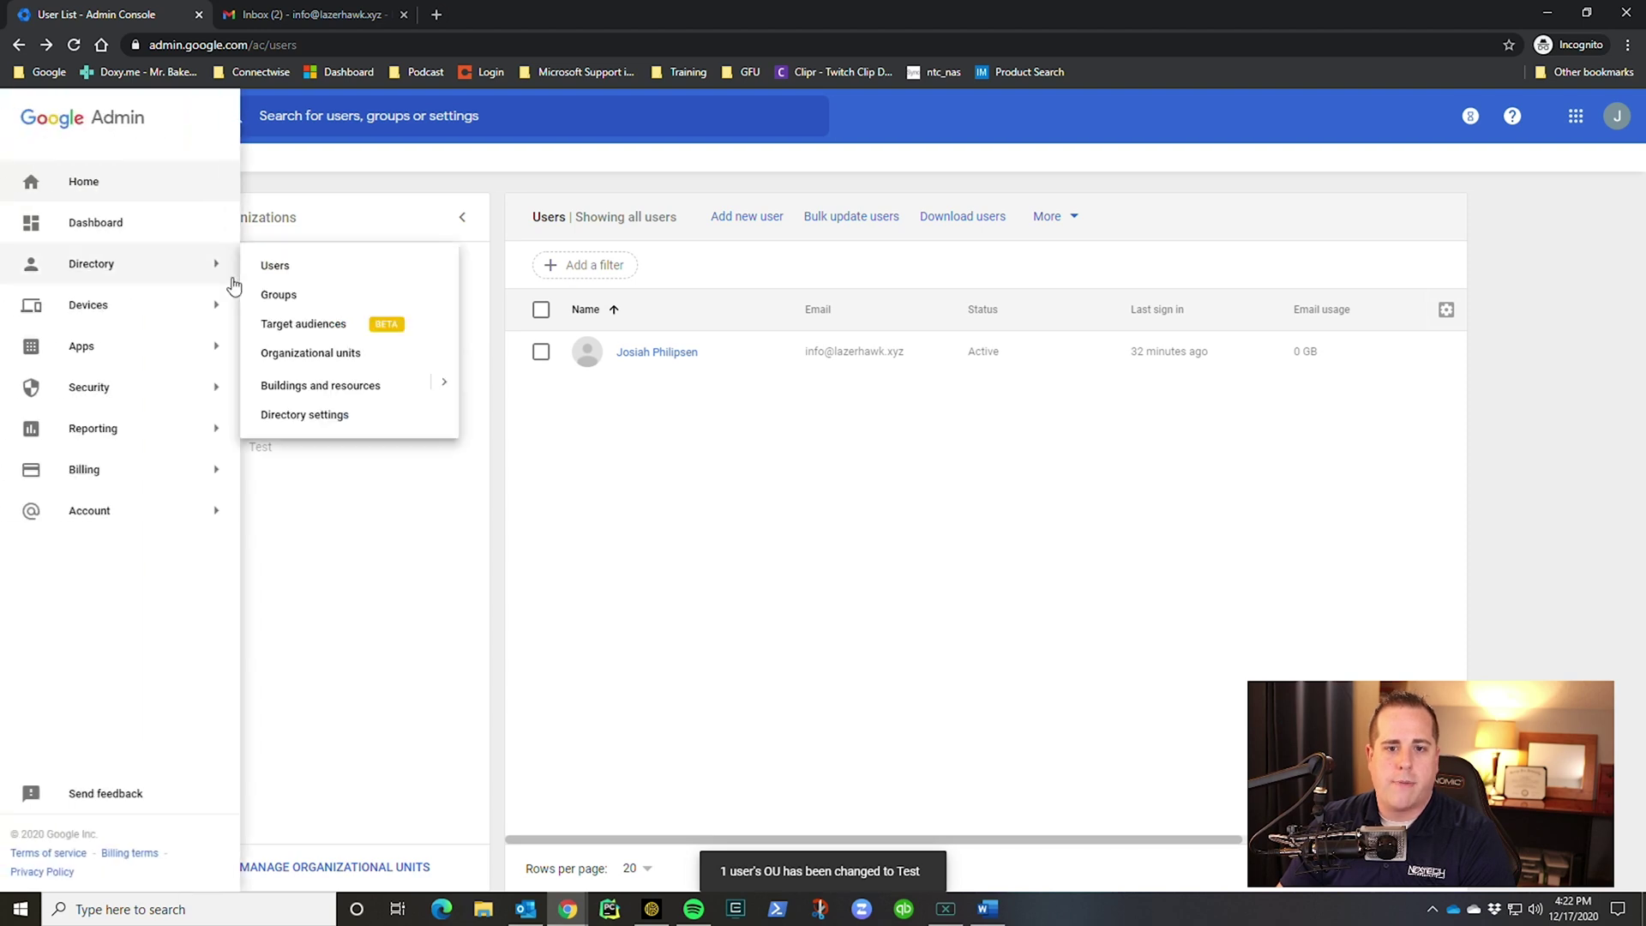
left_click(161, 349)
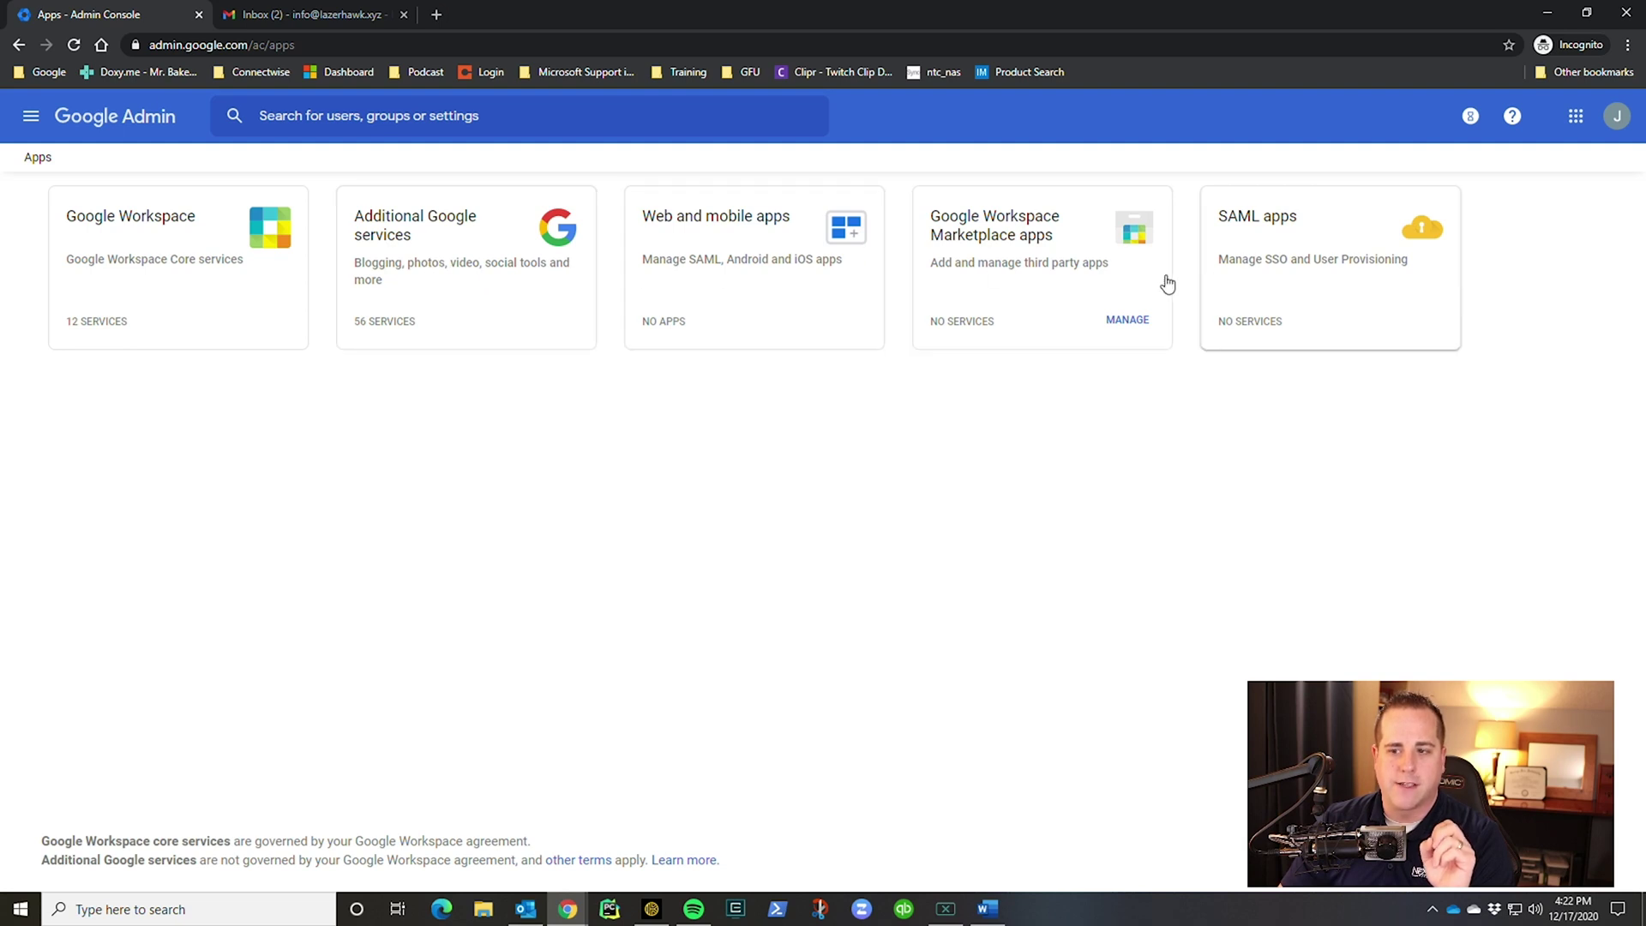
Override Calendar to OFF for the Test unit, then confirm lazerhawk.xyz still has it ON
left_click(193, 261)
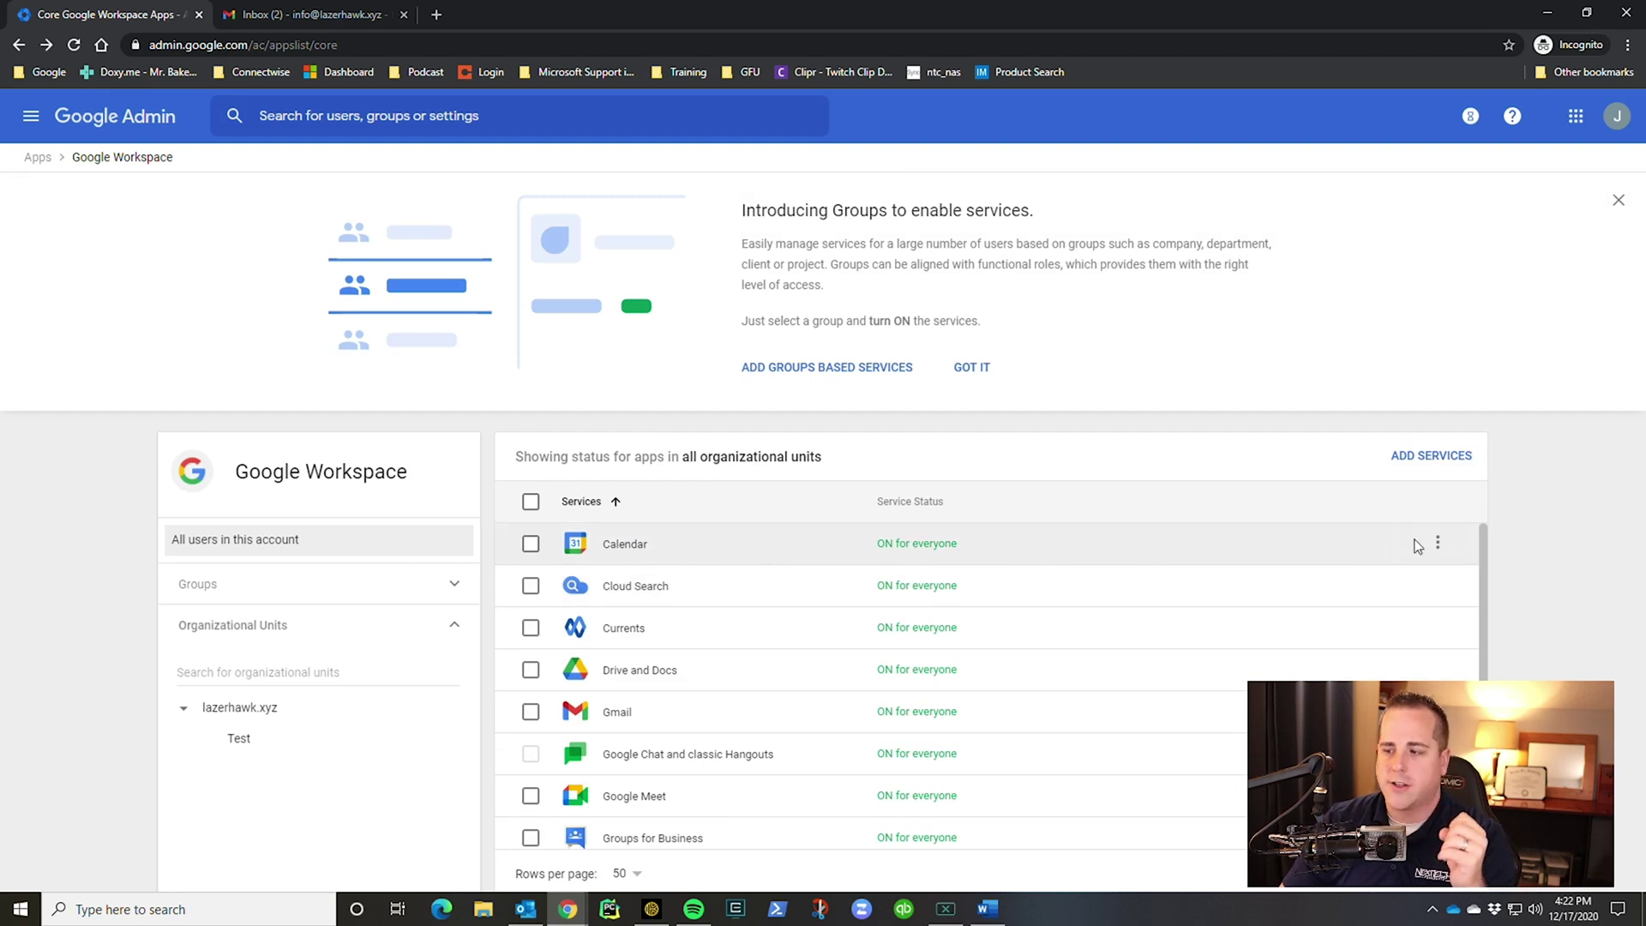
left_click(1437, 549)
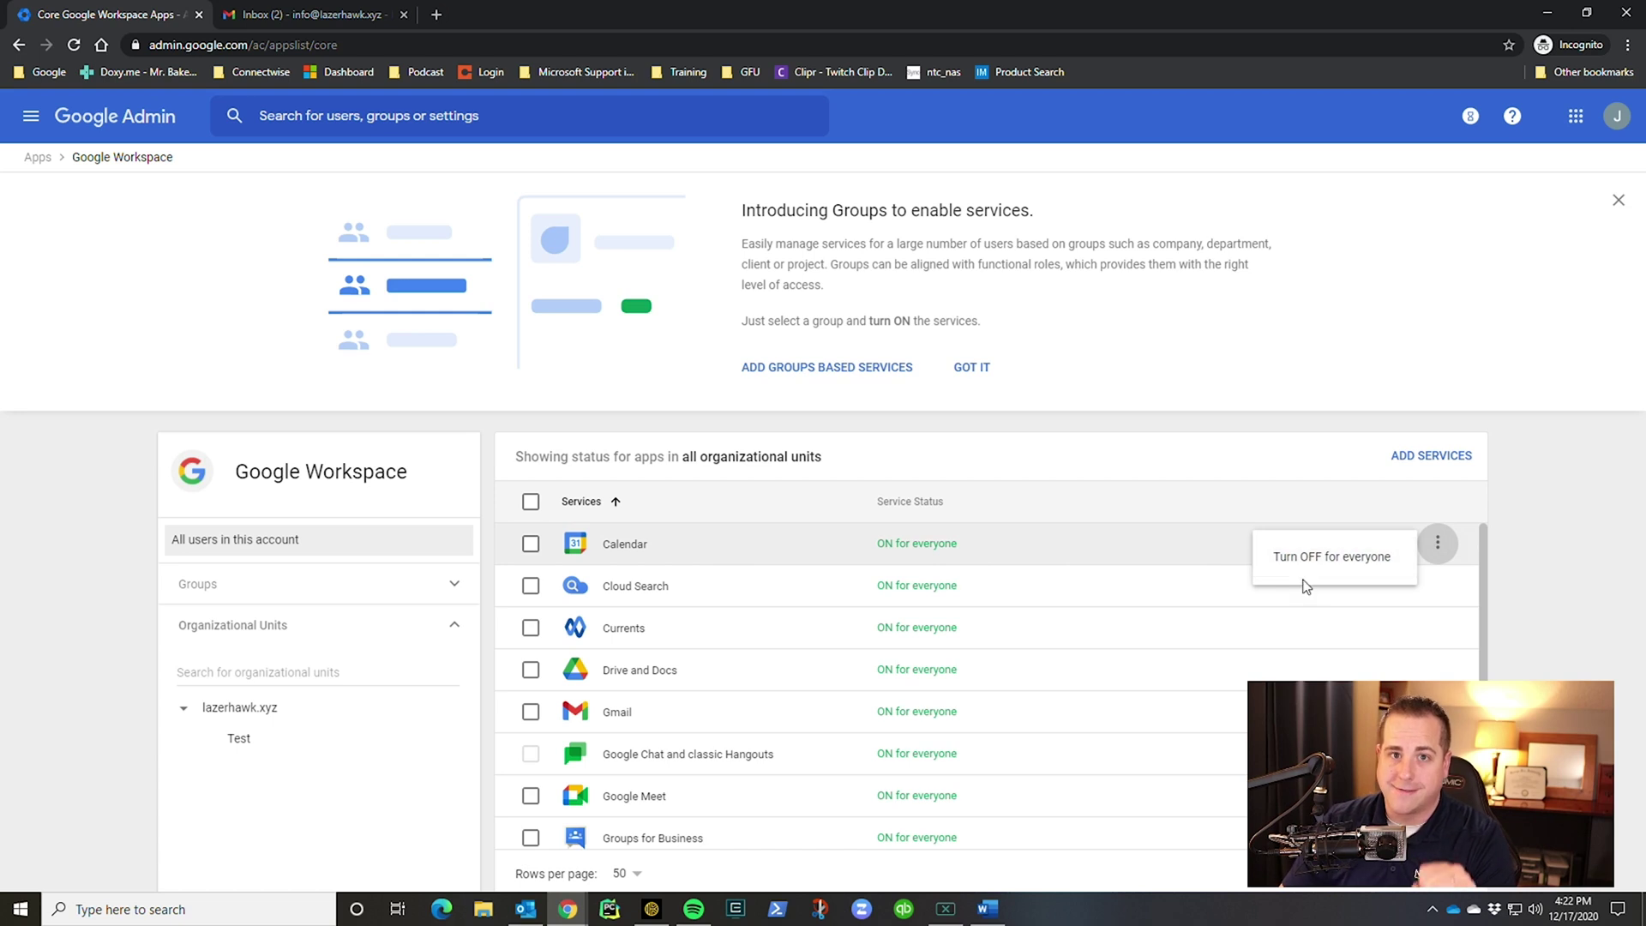
left_click(1082, 563)
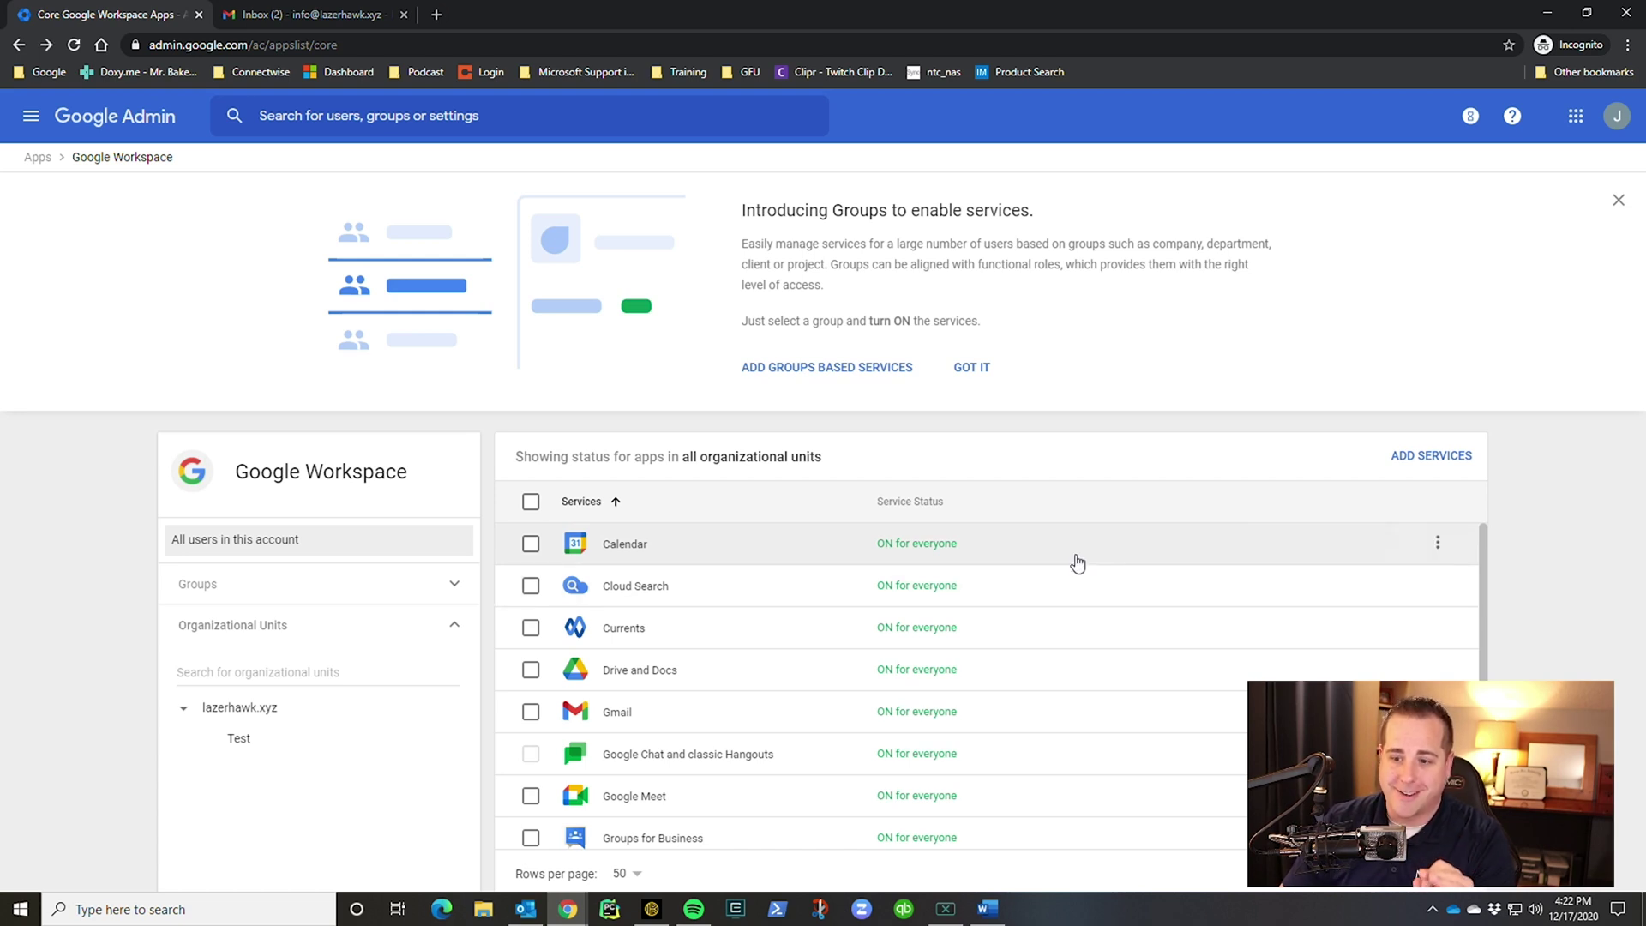
left_click(244, 743)
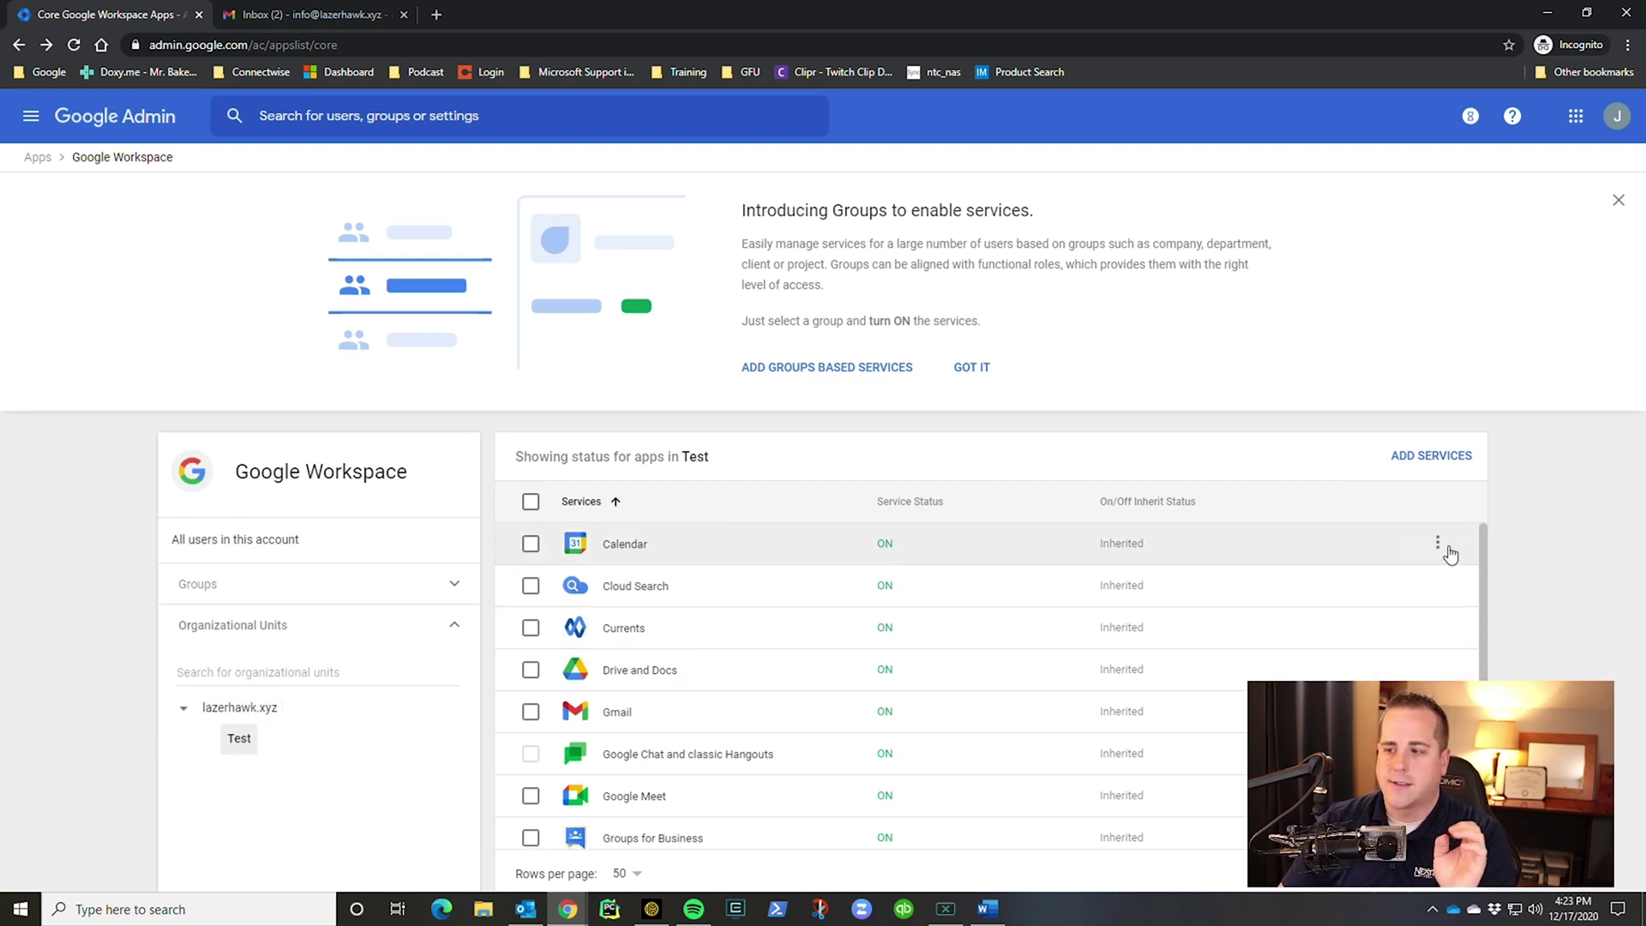
left_click(1446, 547)
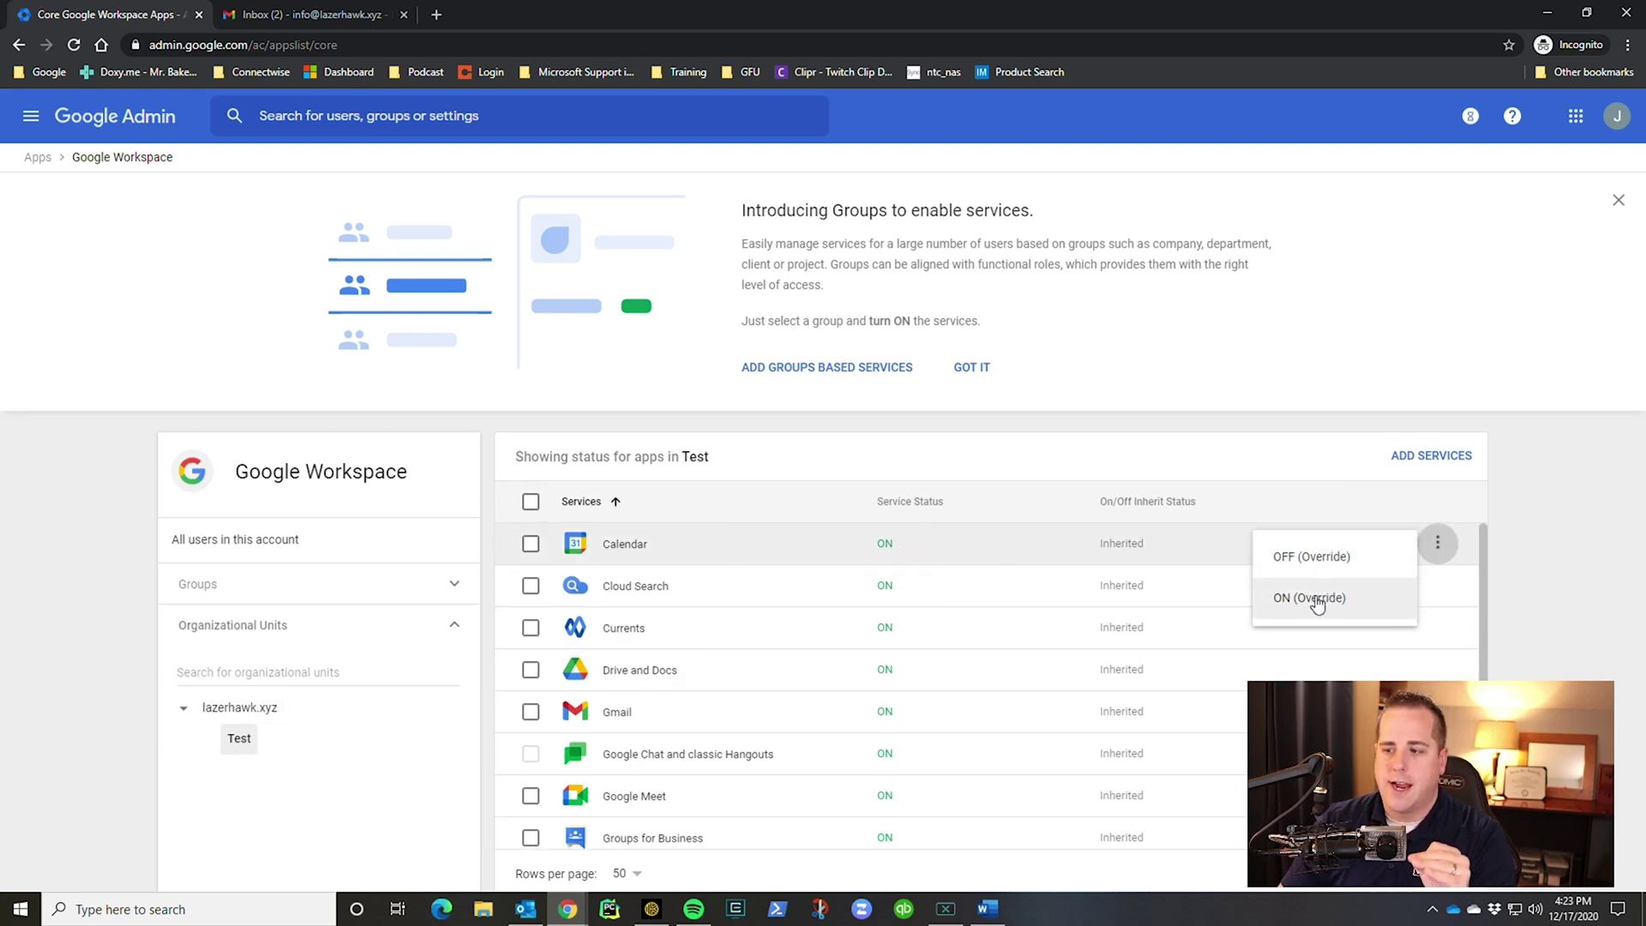
left_click(1332, 569)
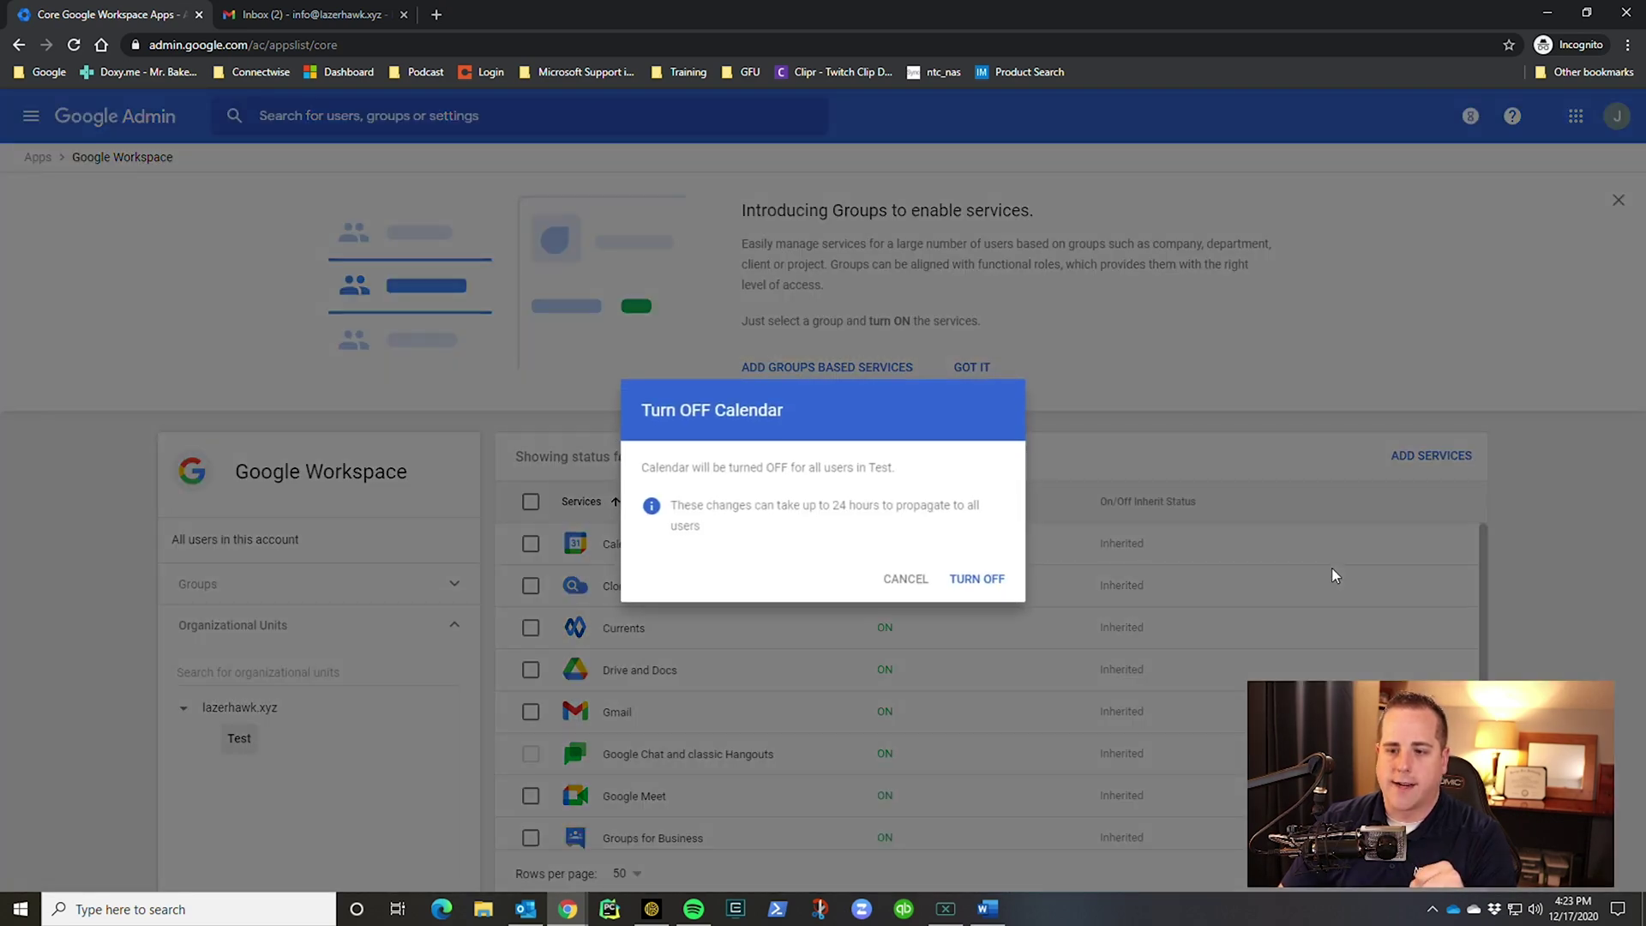
left_click(971, 580)
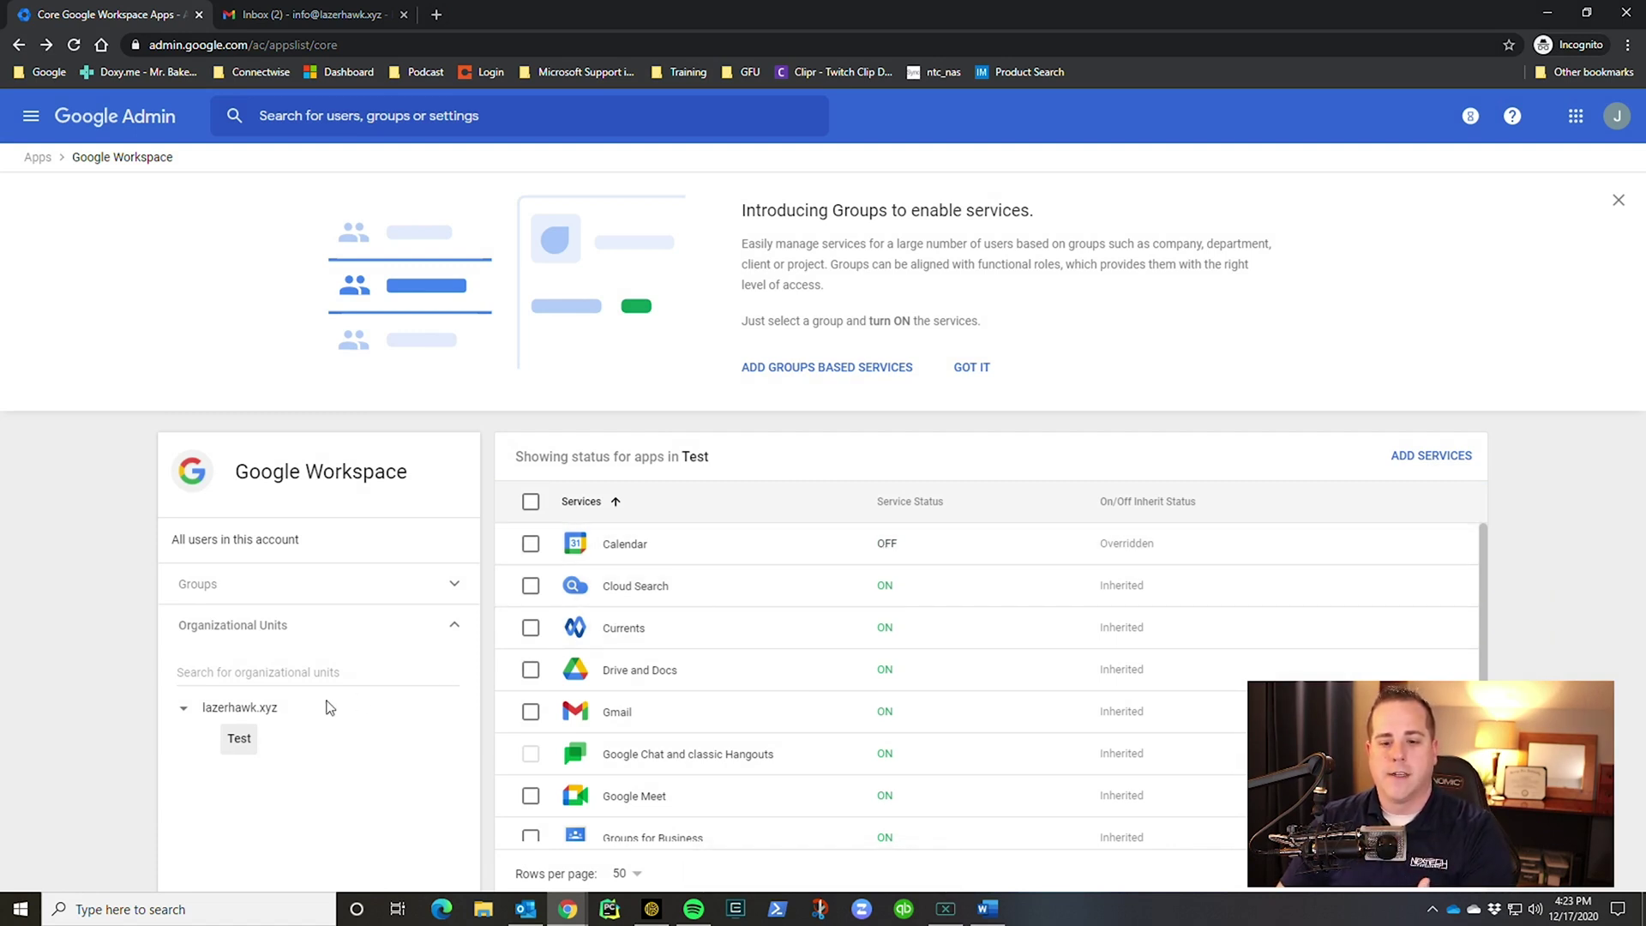
left_click(266, 708)
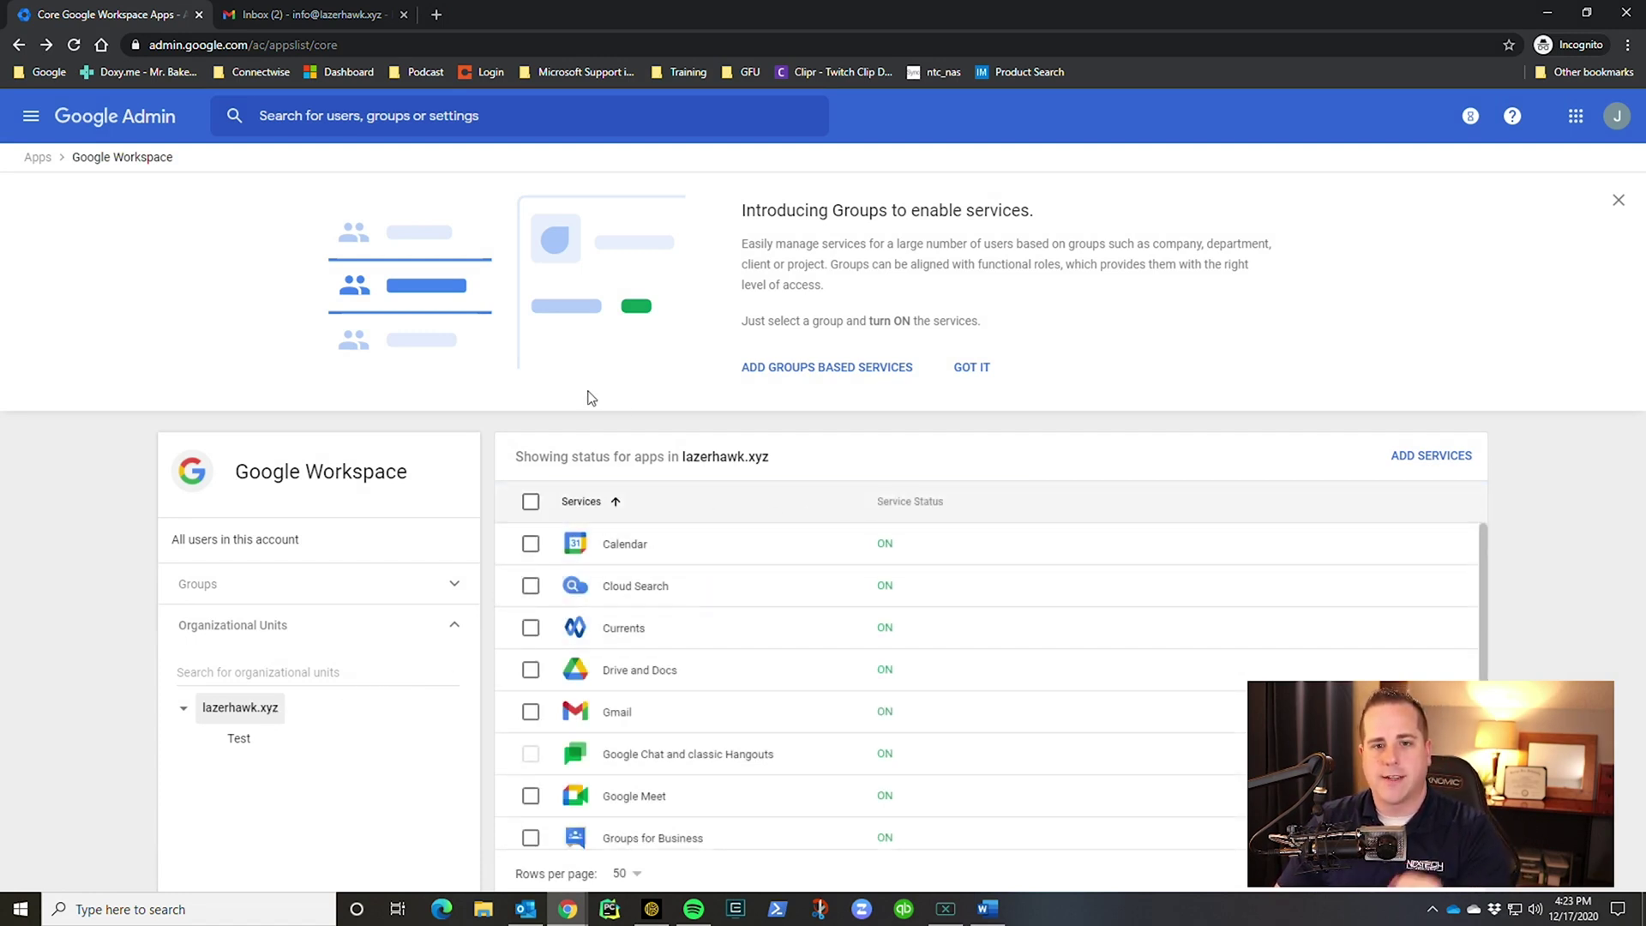
Turn Chrome Web Store off for everyone in Additional Google services
left_click(38, 159)
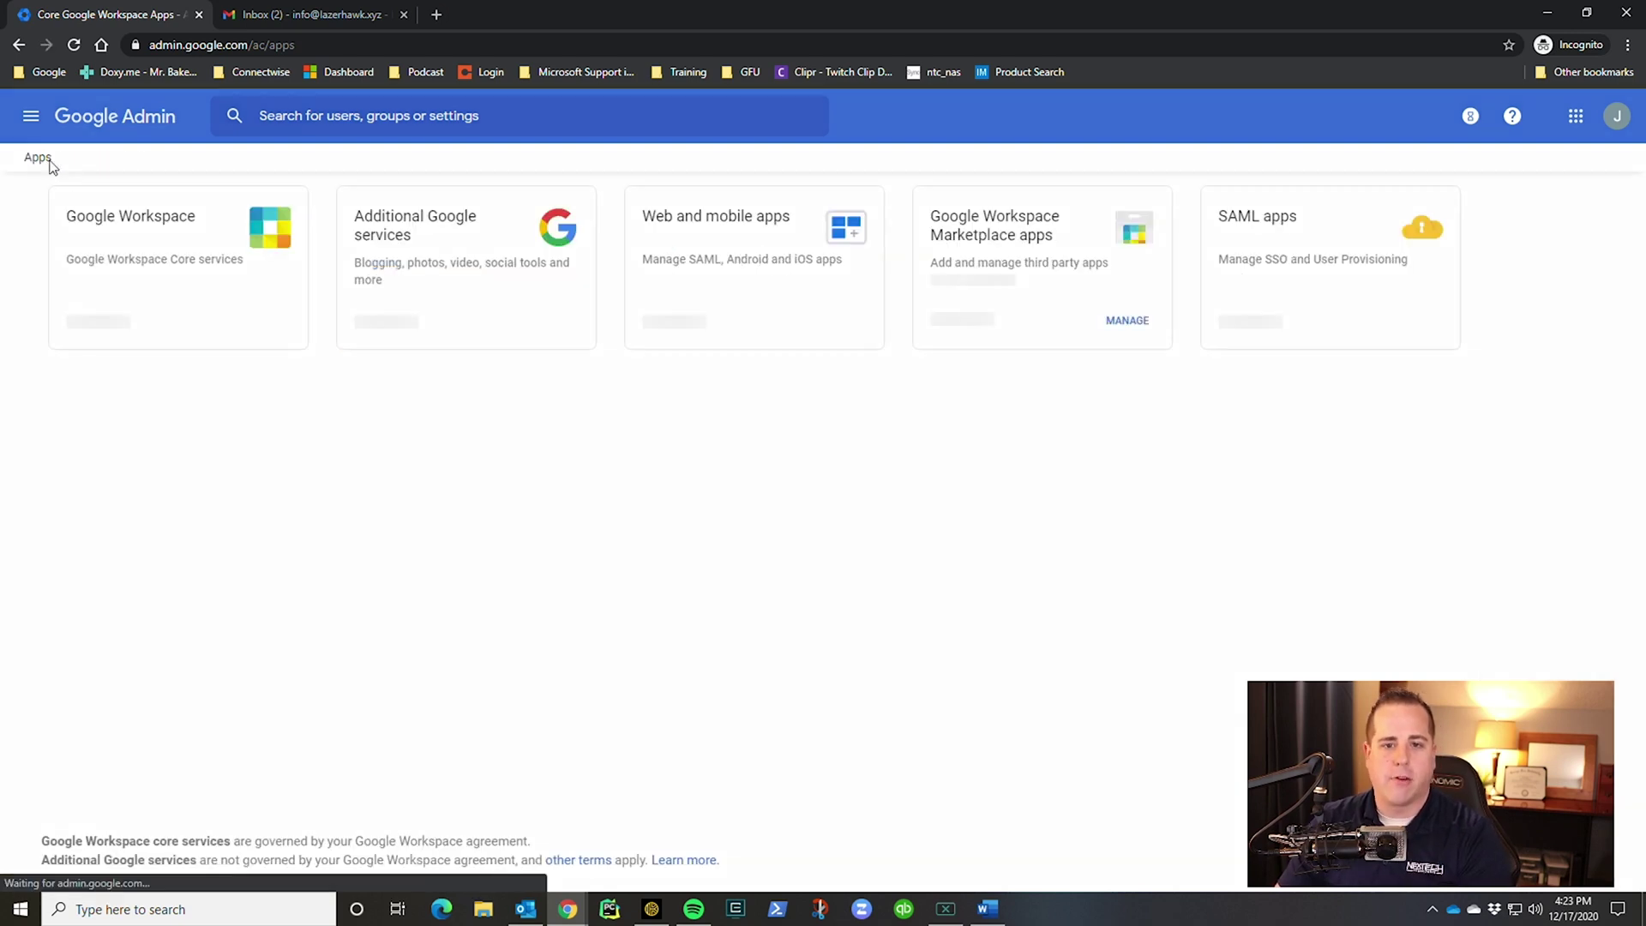
left_click(487, 283)
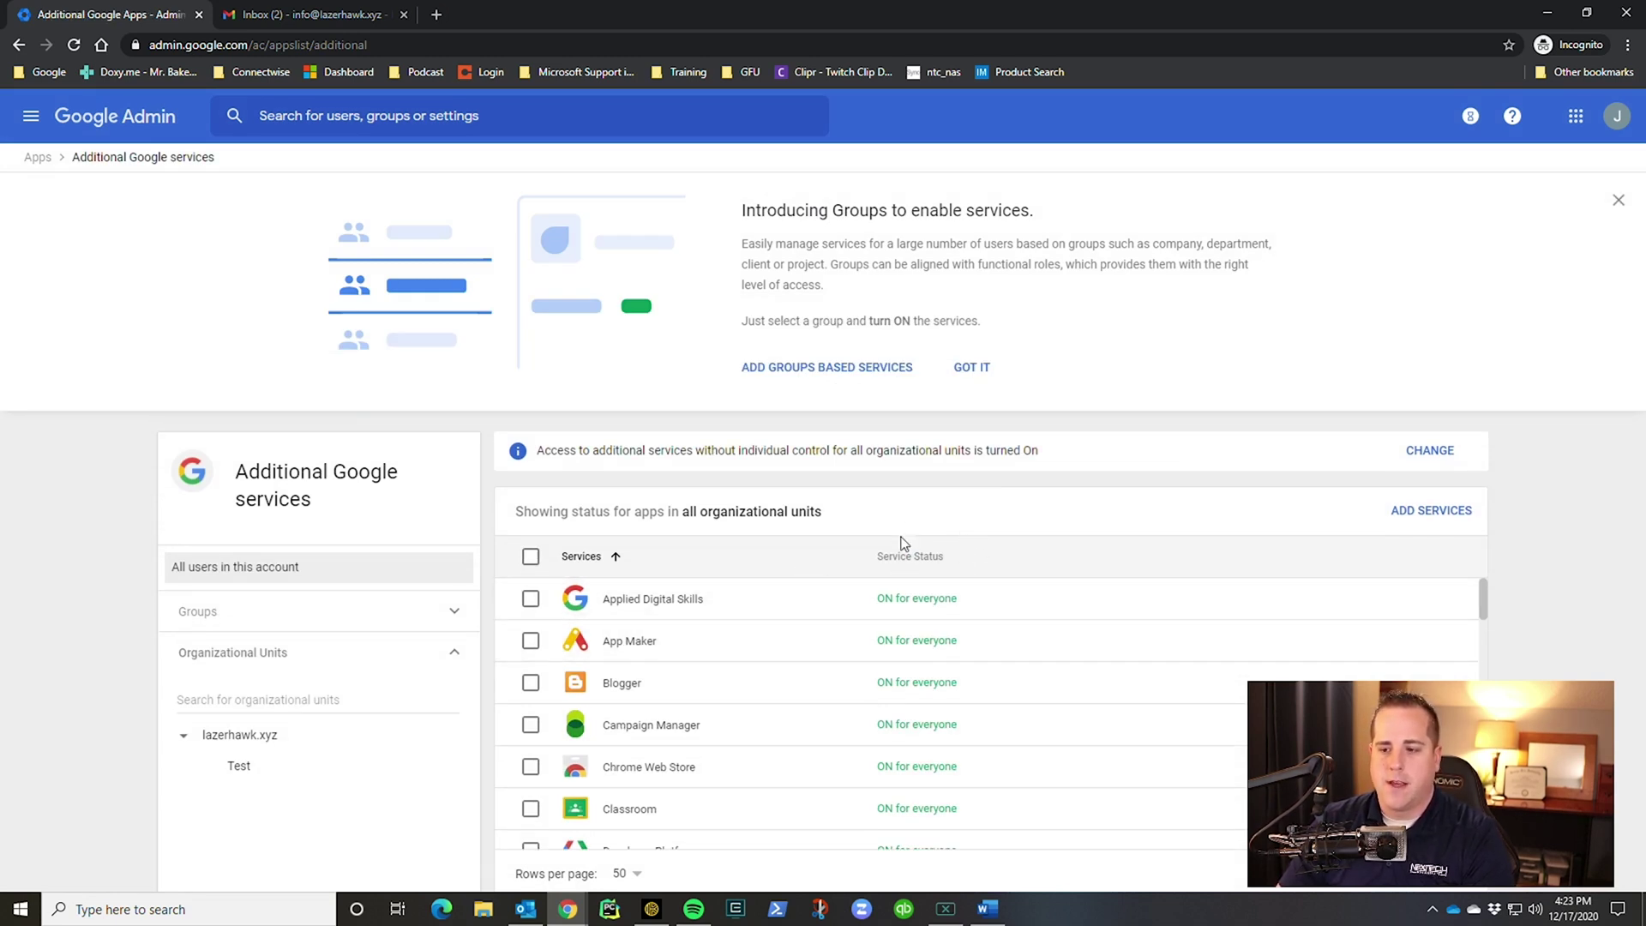
scroll(776, 655, "down", 1)
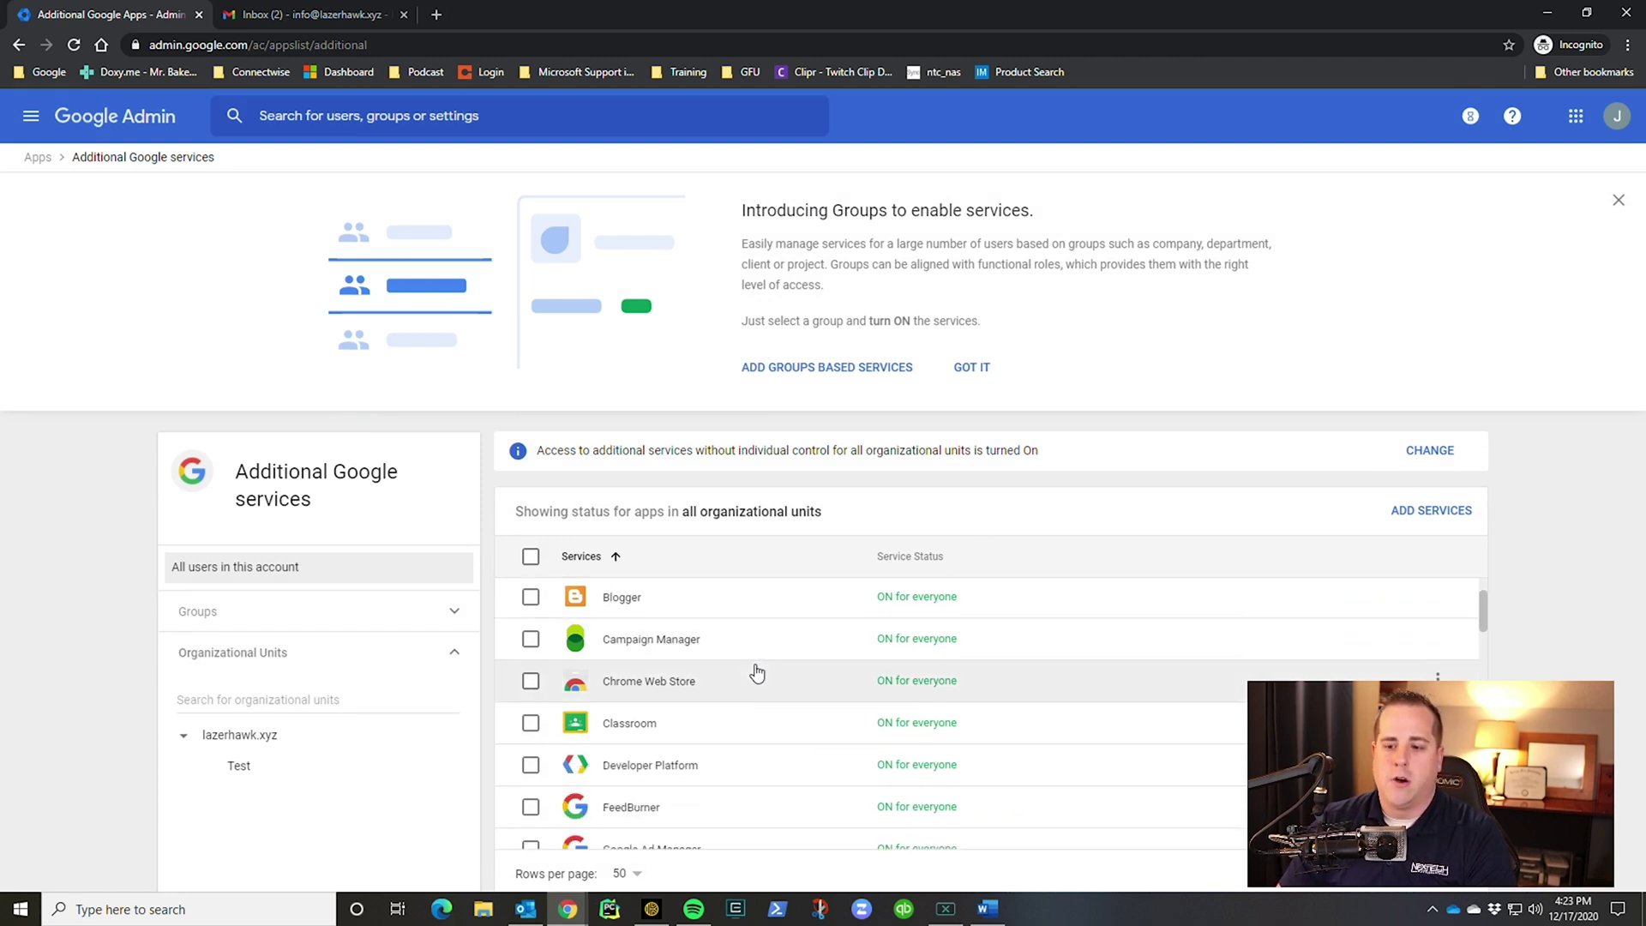
left_click(1437, 676)
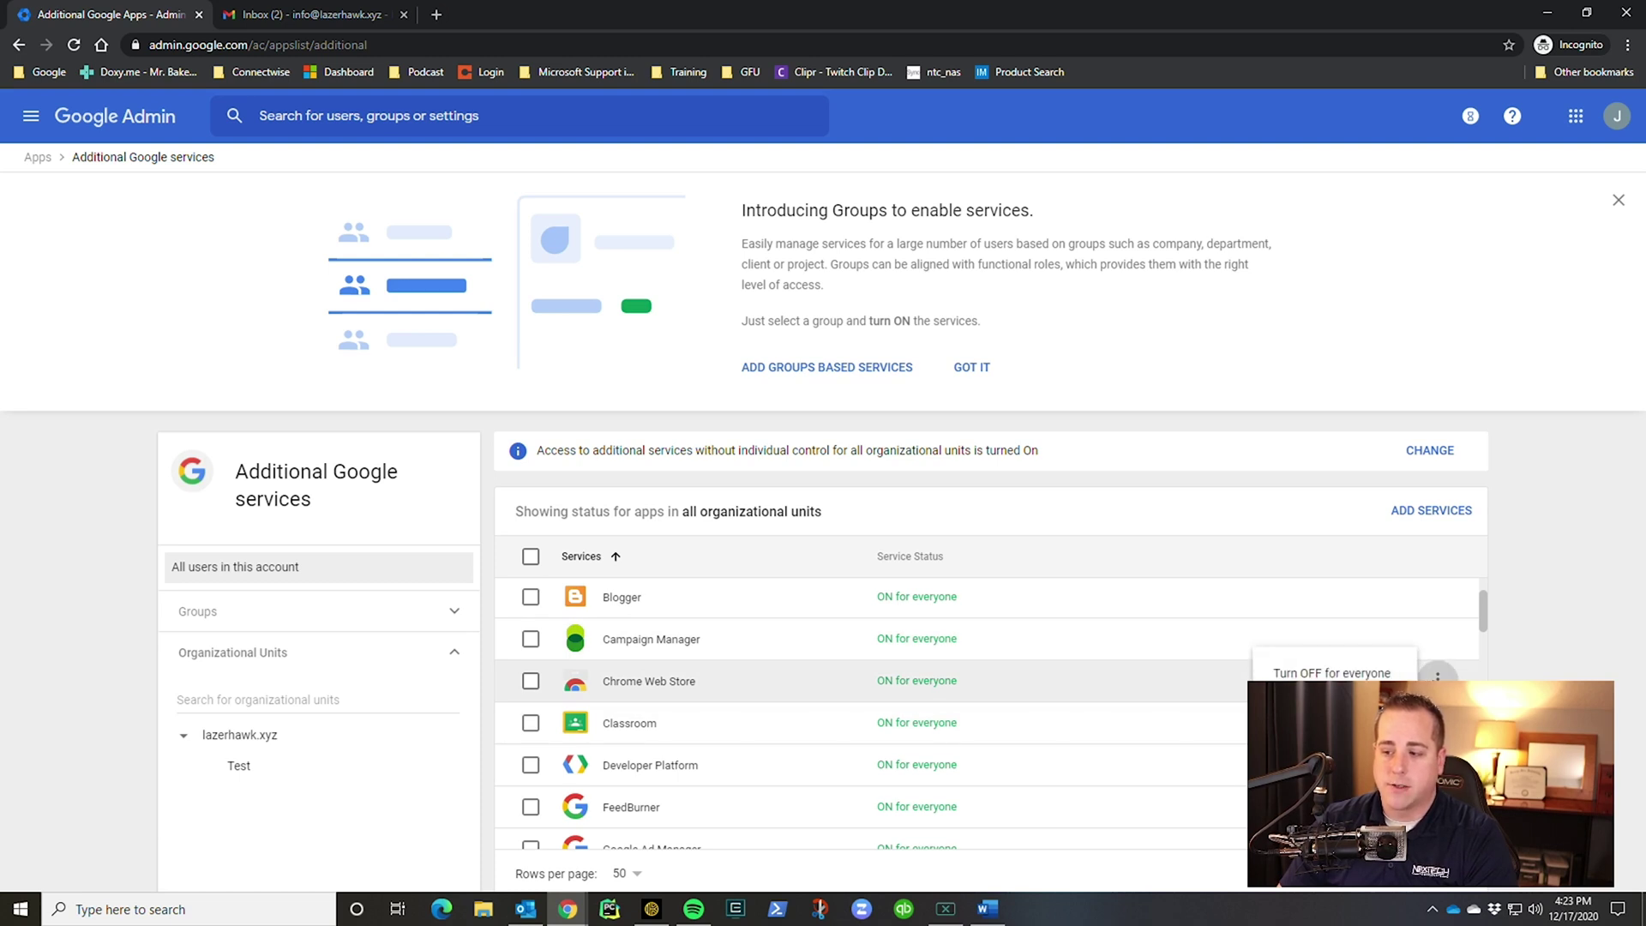
left_click(1337, 674)
left_click(976, 589)
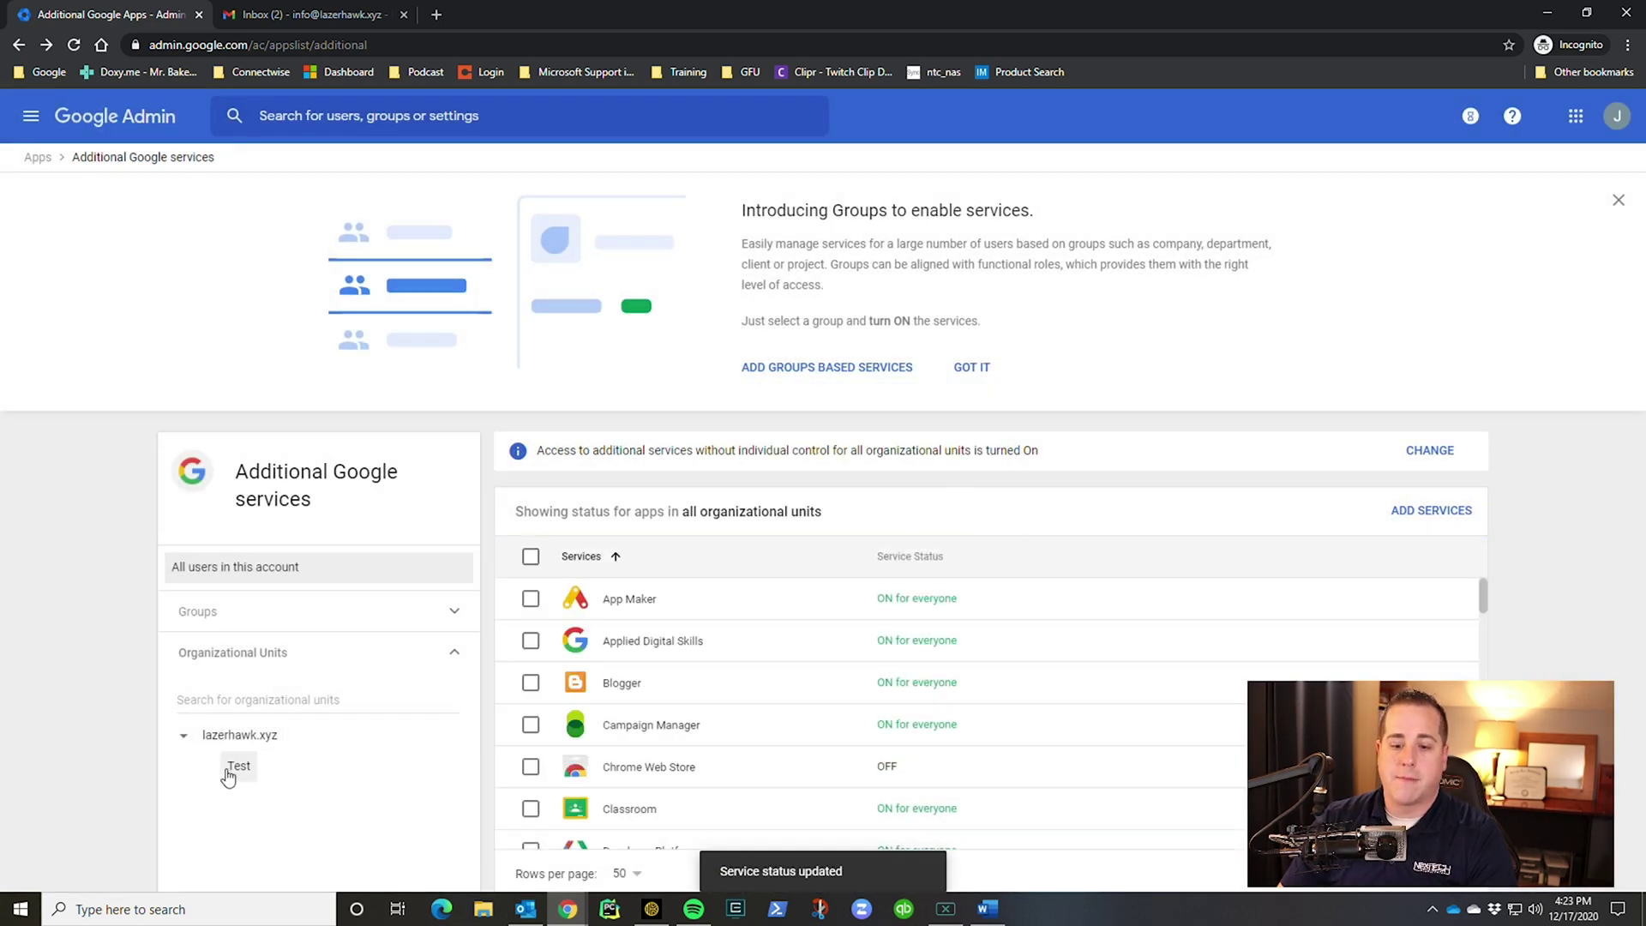
Override Chrome Web Store to ON for the Test organizational unit
left_click(240, 766)
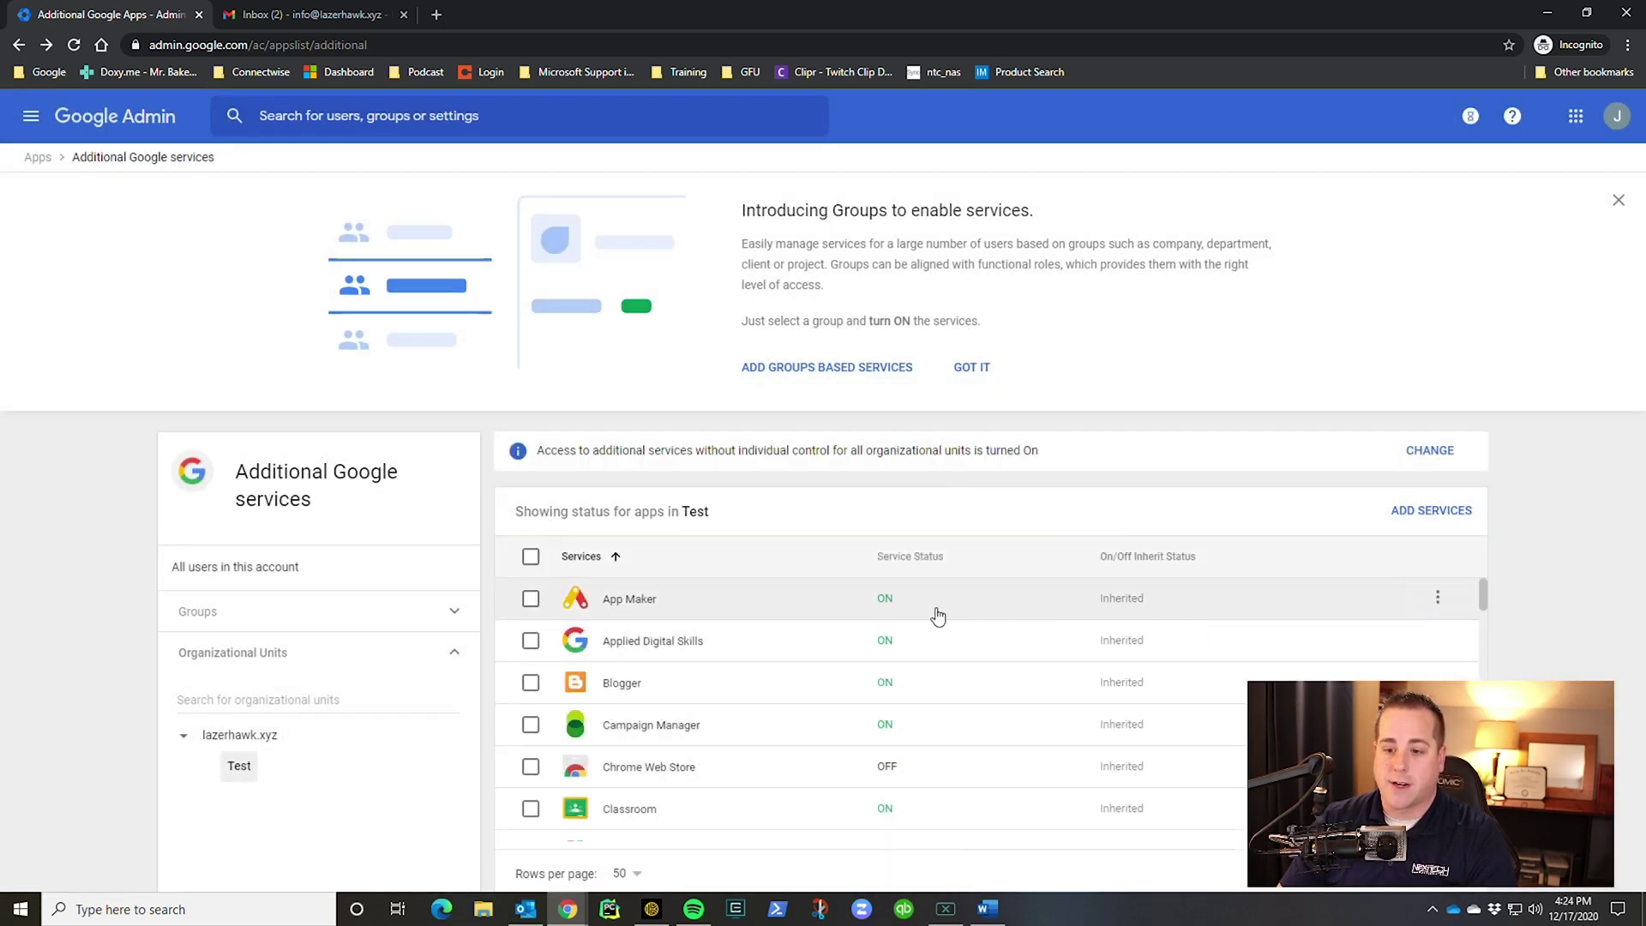
scroll(1148, 682, "down", 1)
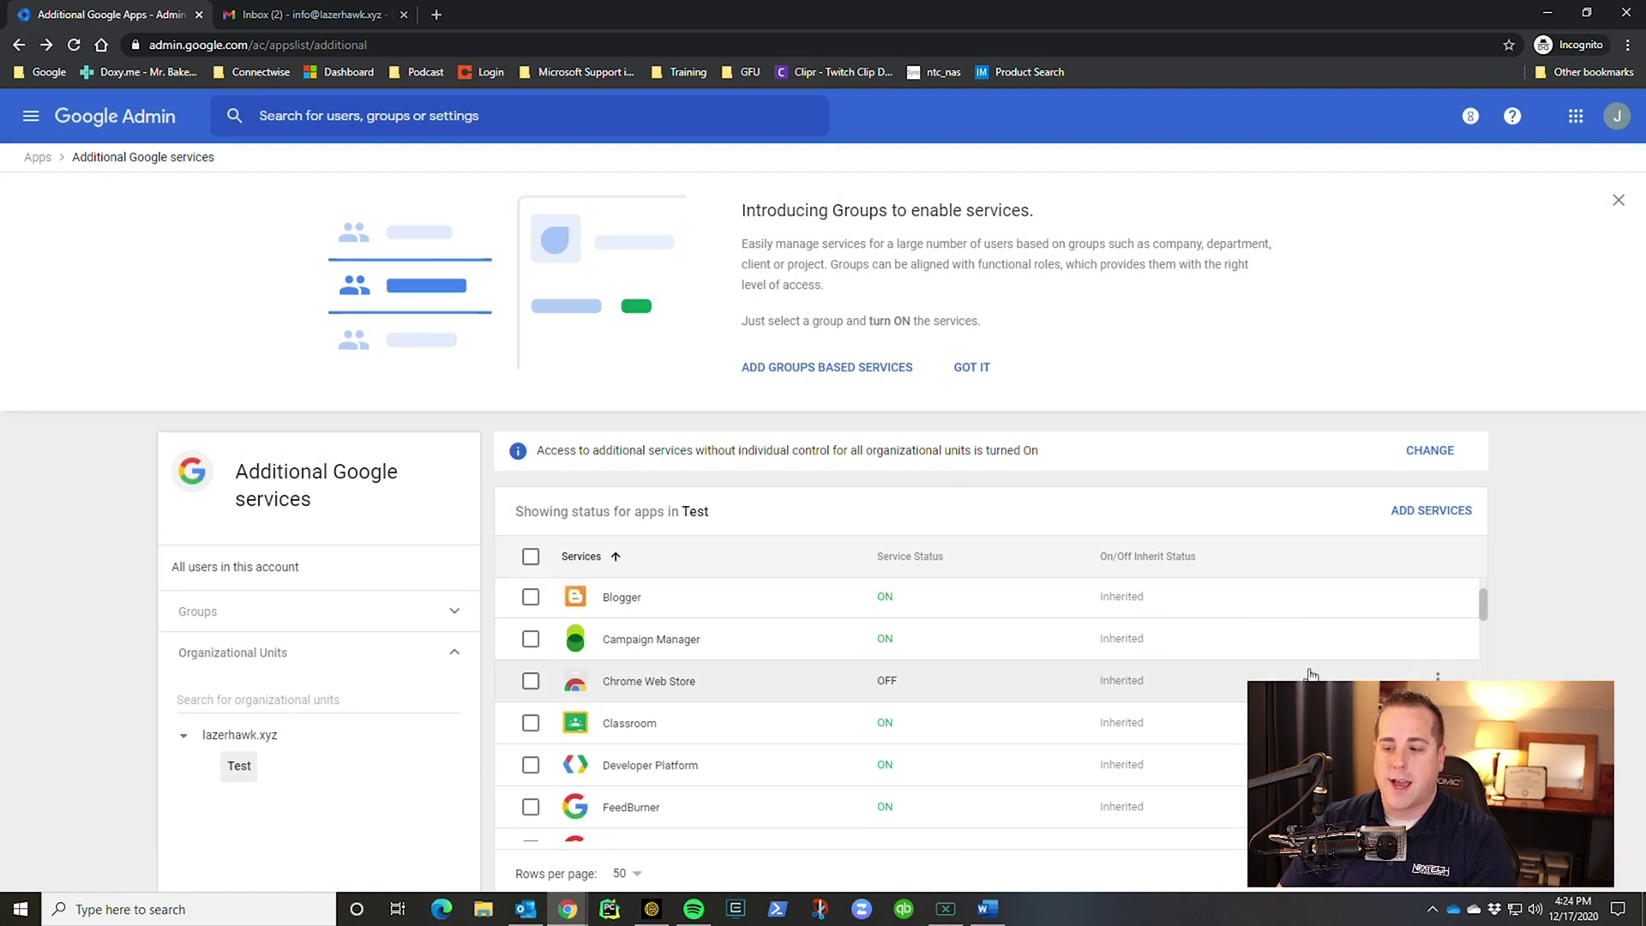
left_click(1438, 677)
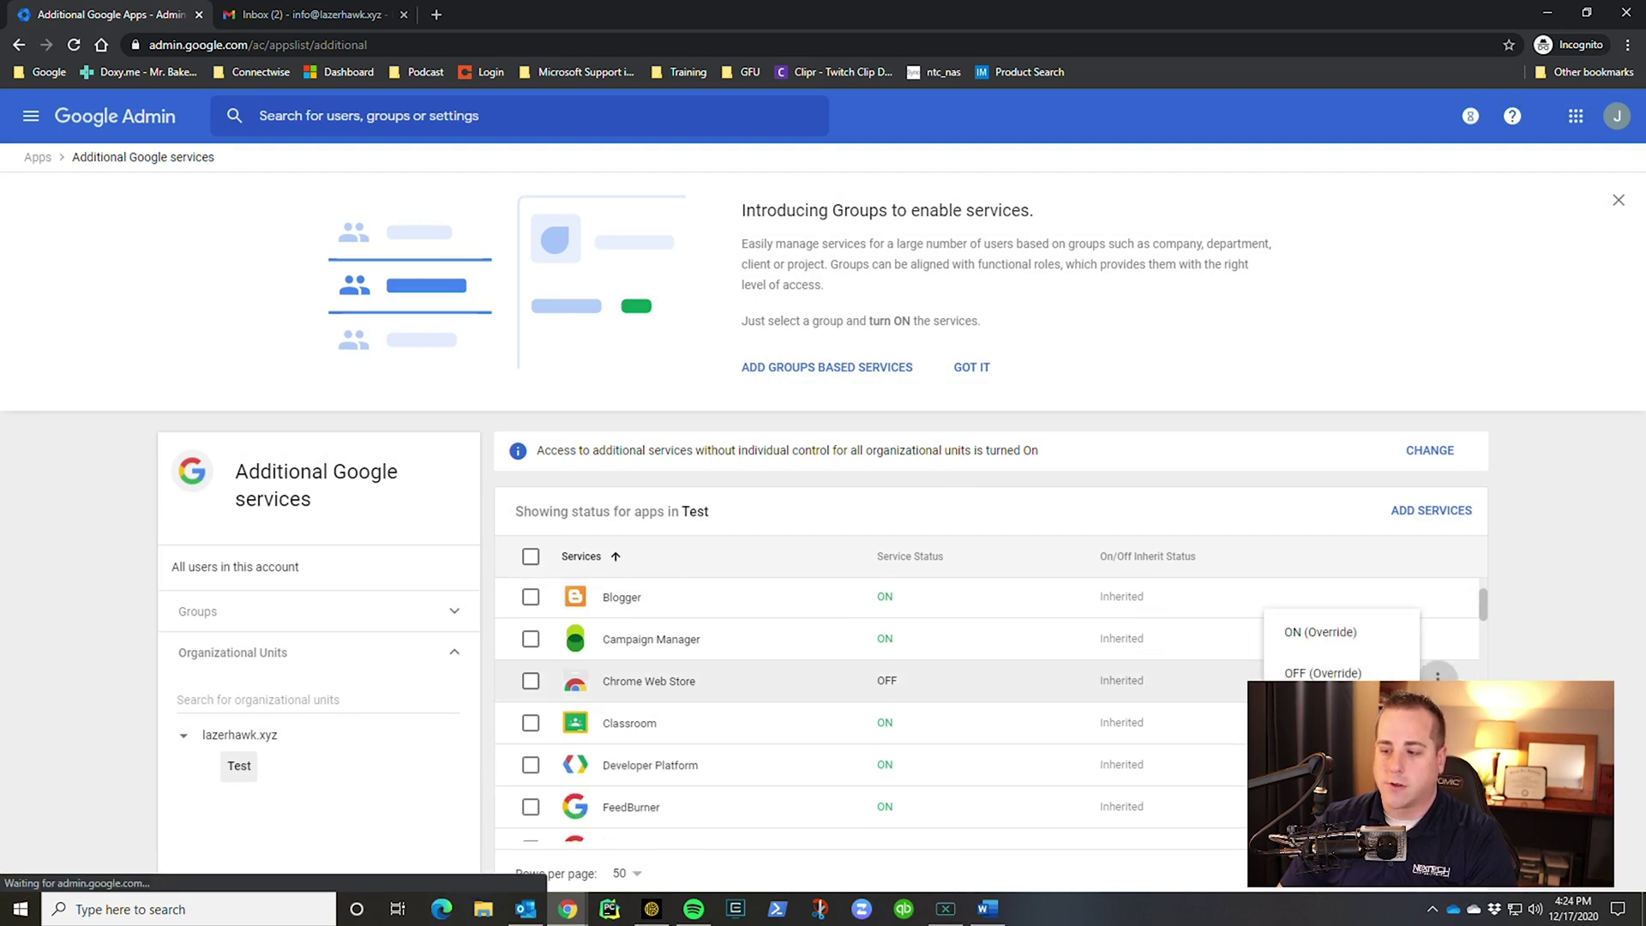
left_click(1350, 641)
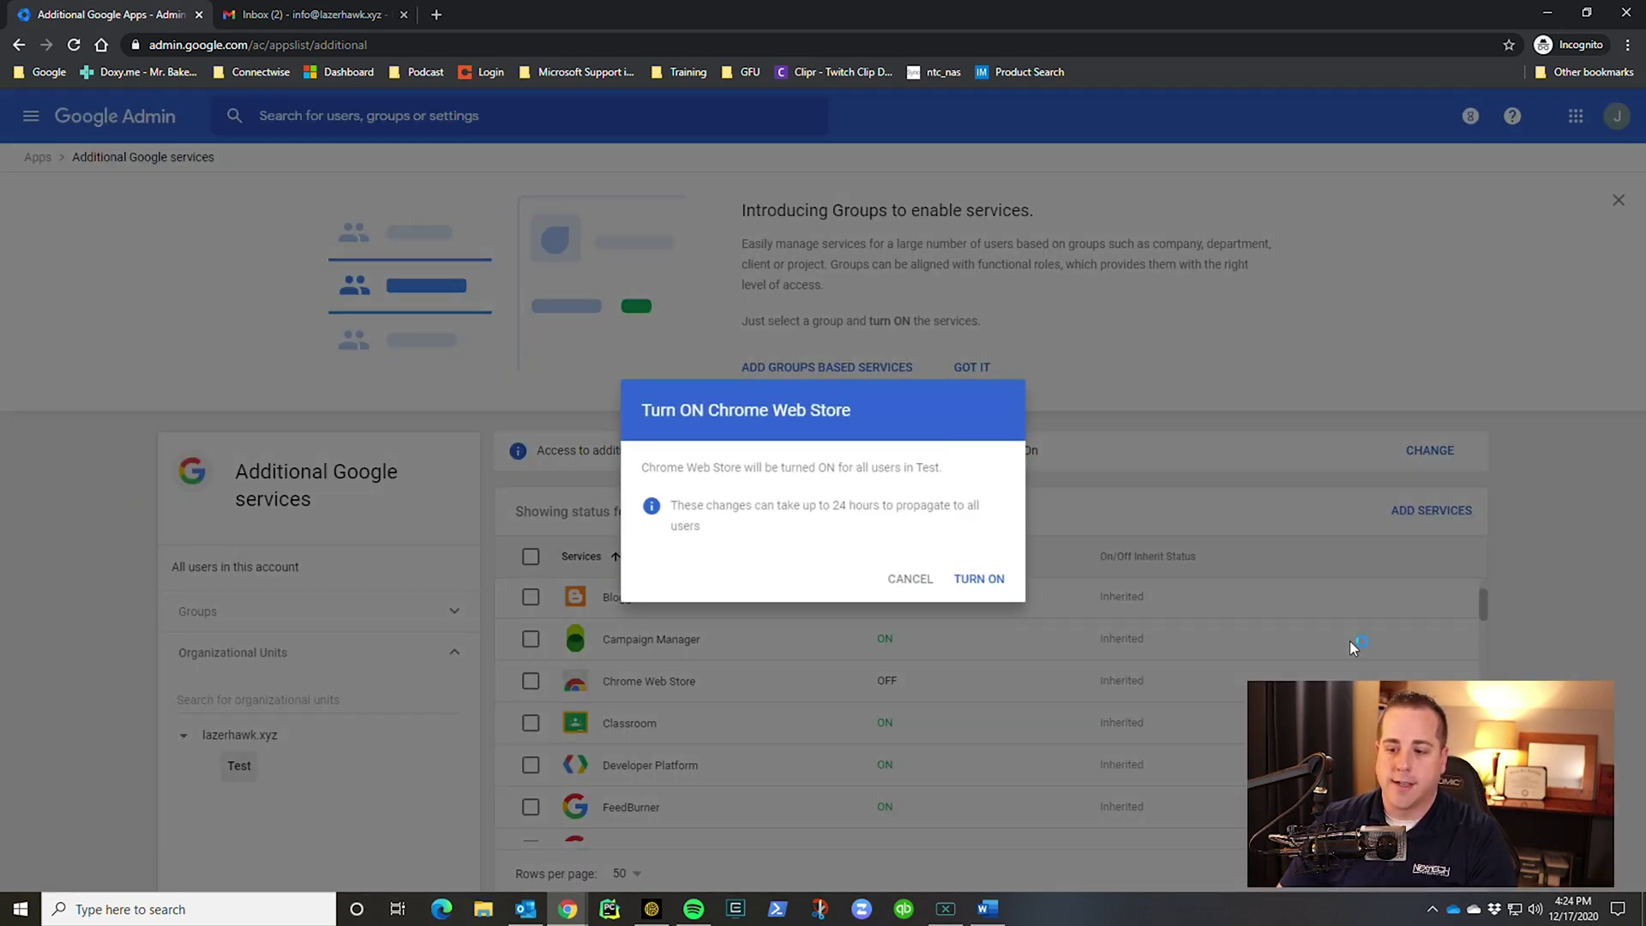
left_click(979, 589)
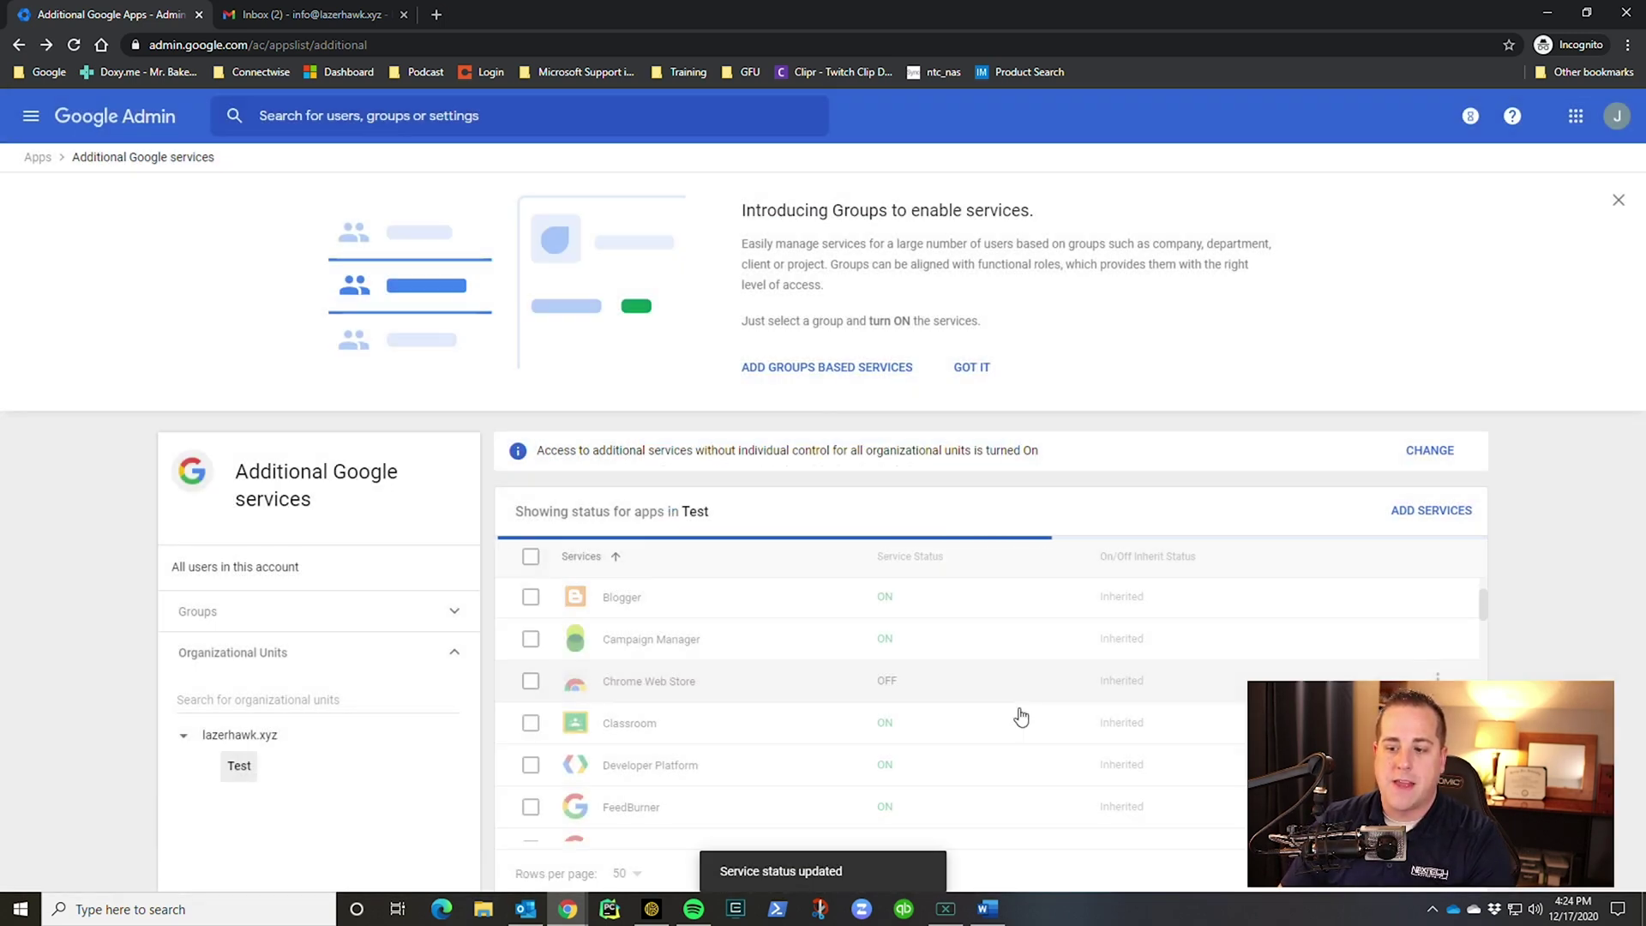